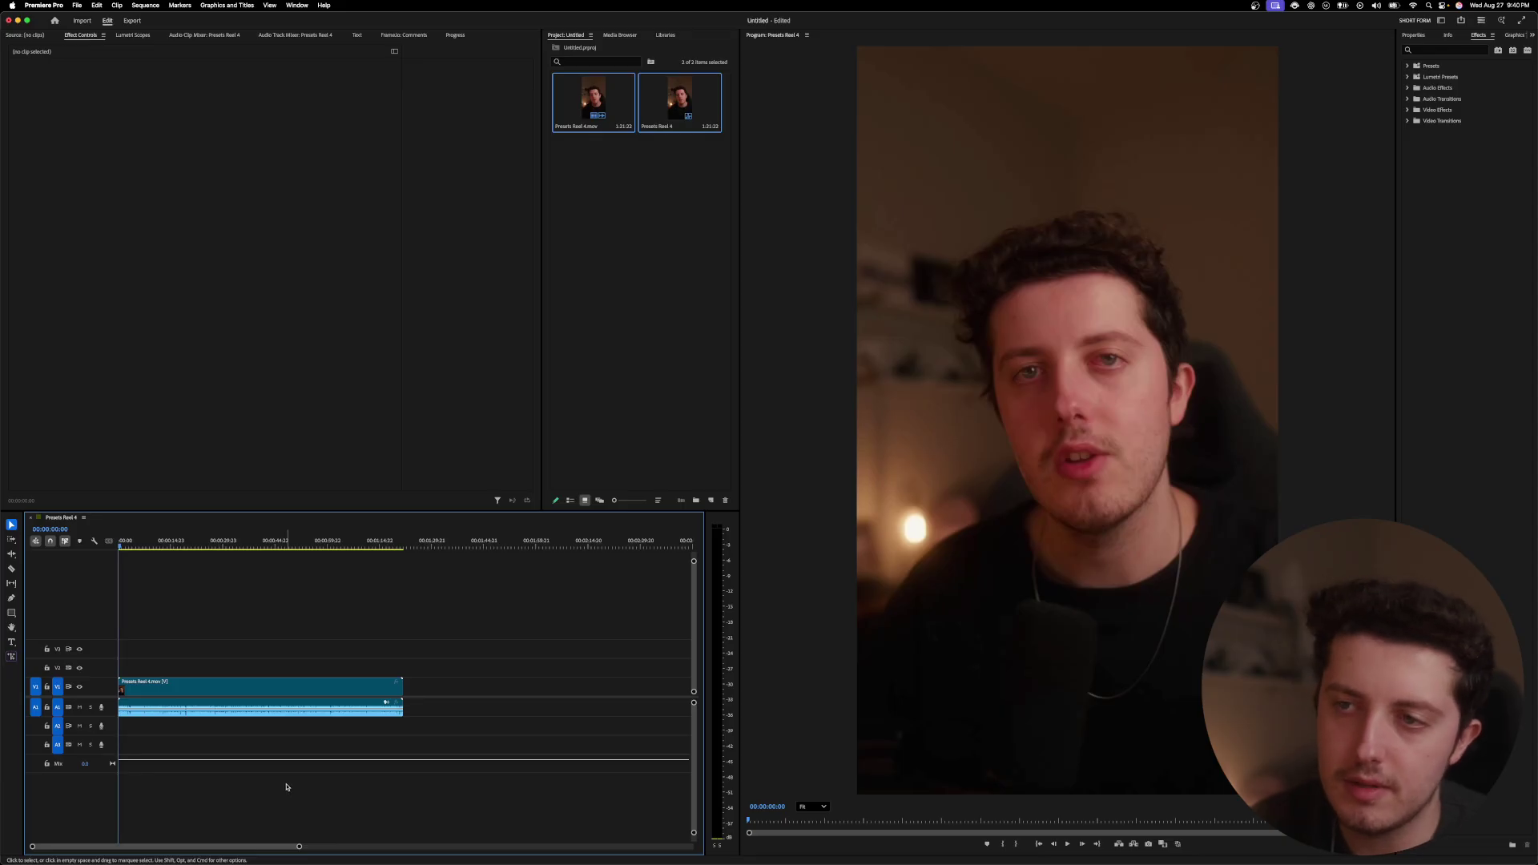
Step: Select the Presets Reel 4 v2.mov clip and show its untranscribed transcript in the Text panel
left_click(251, 695)
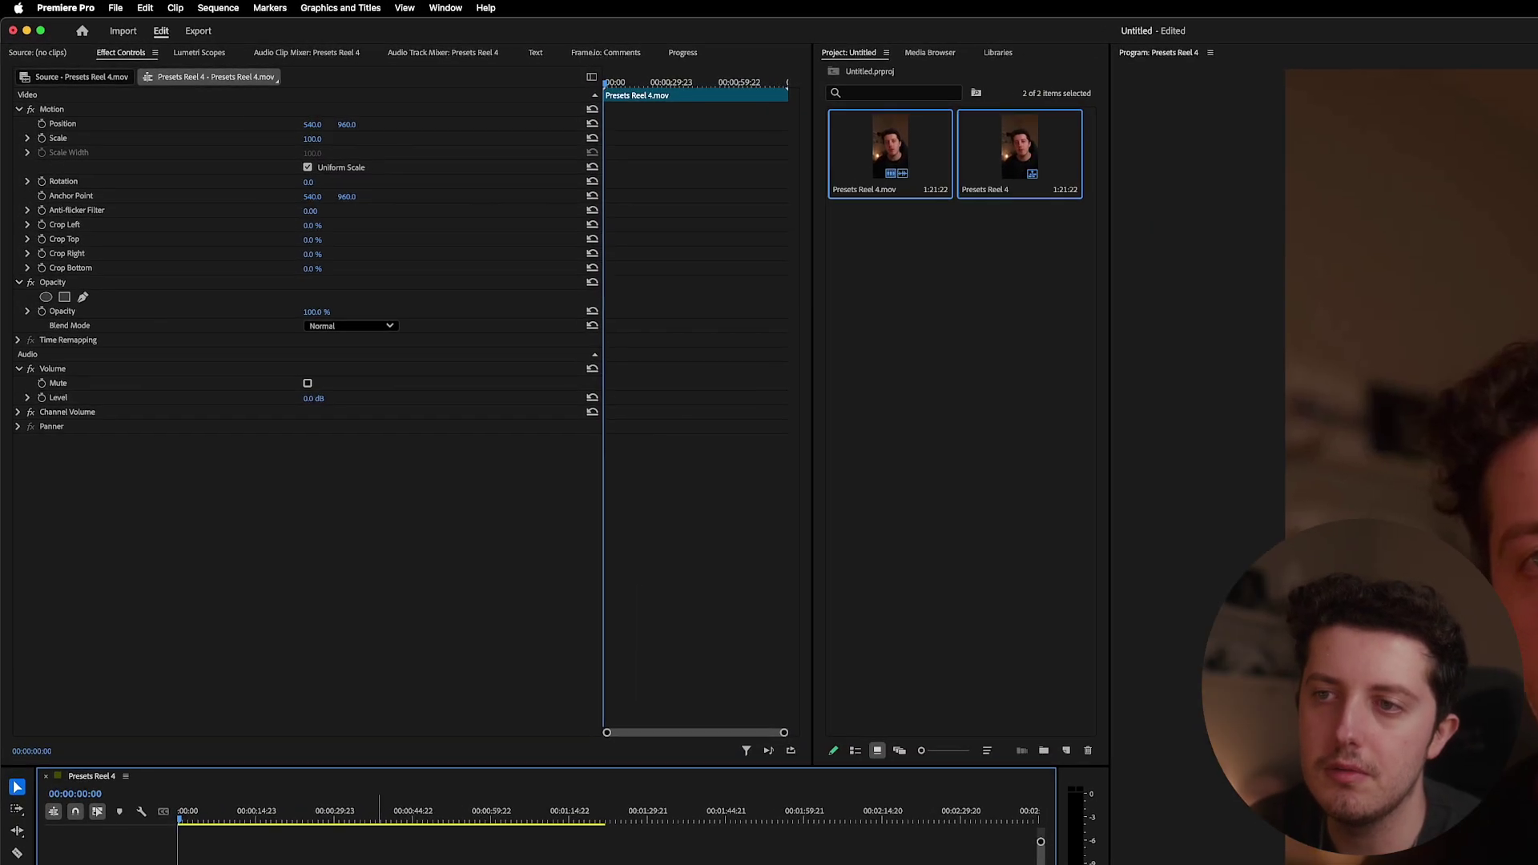
left_click(360, 39)
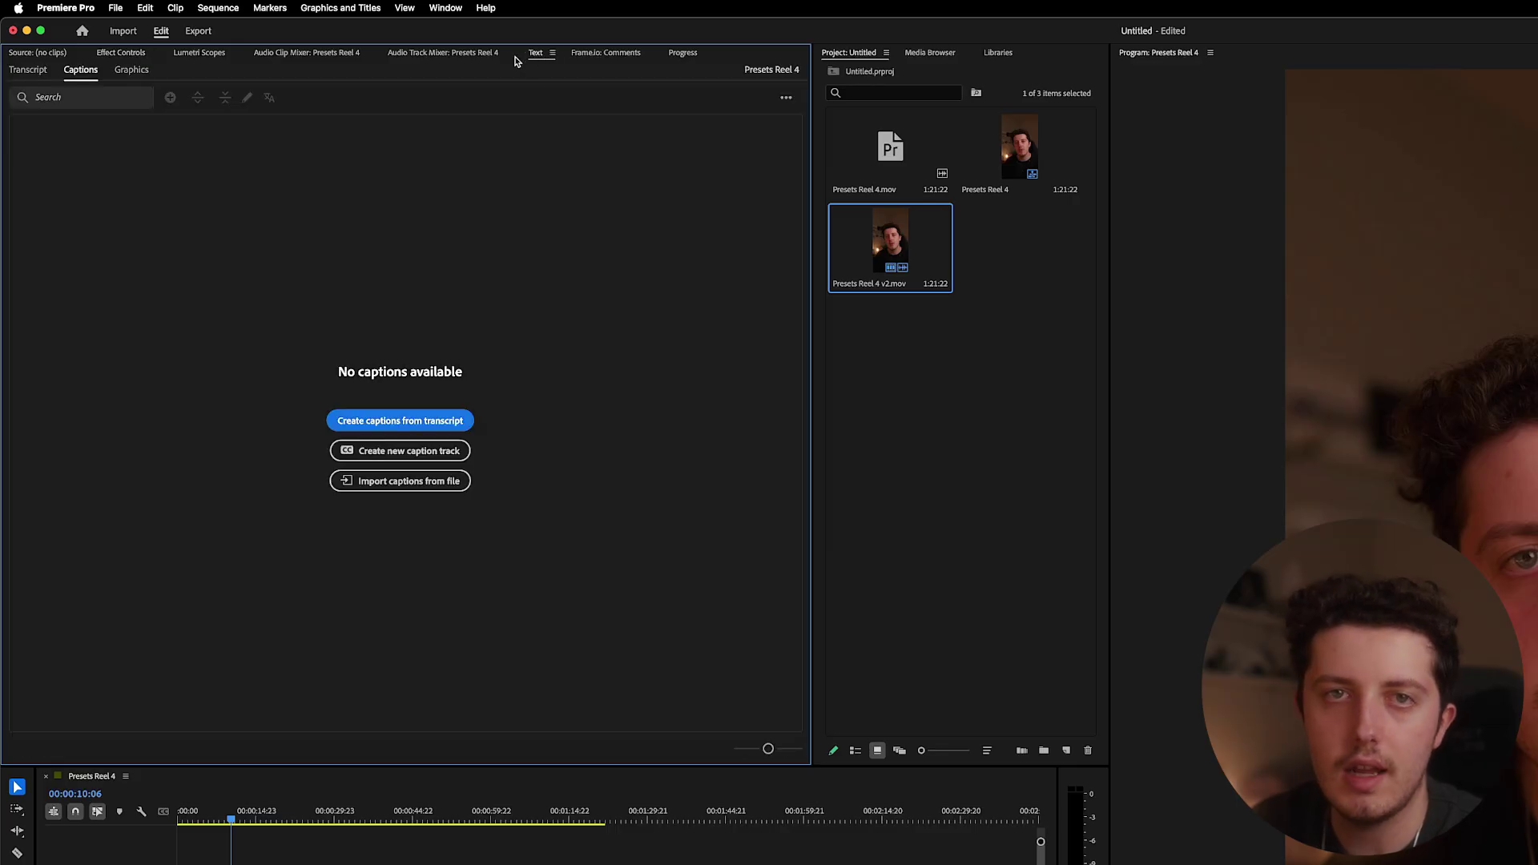
left_click(445, 8)
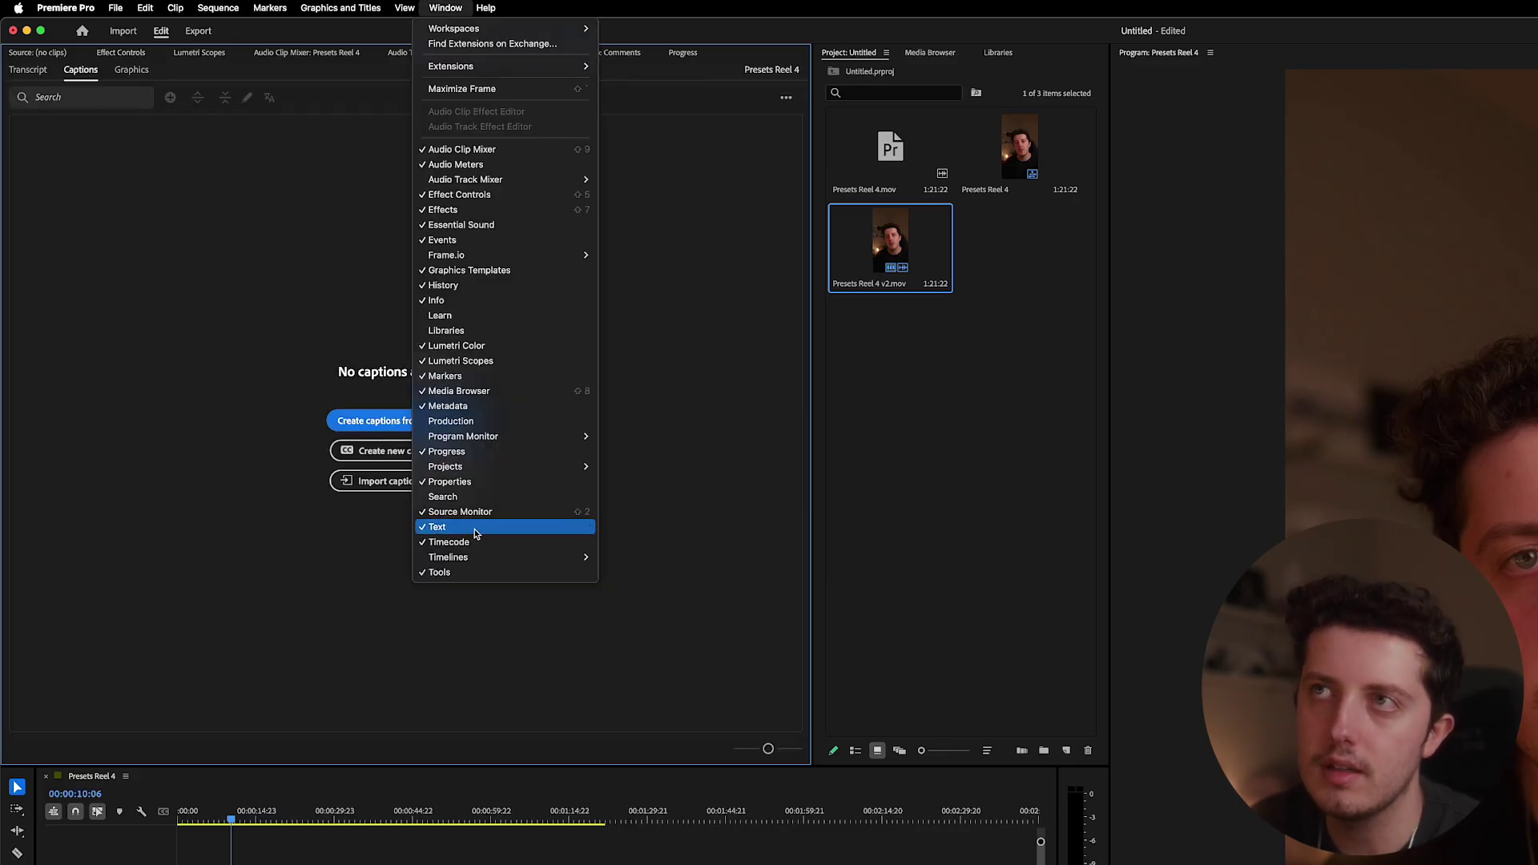
key("Escape")
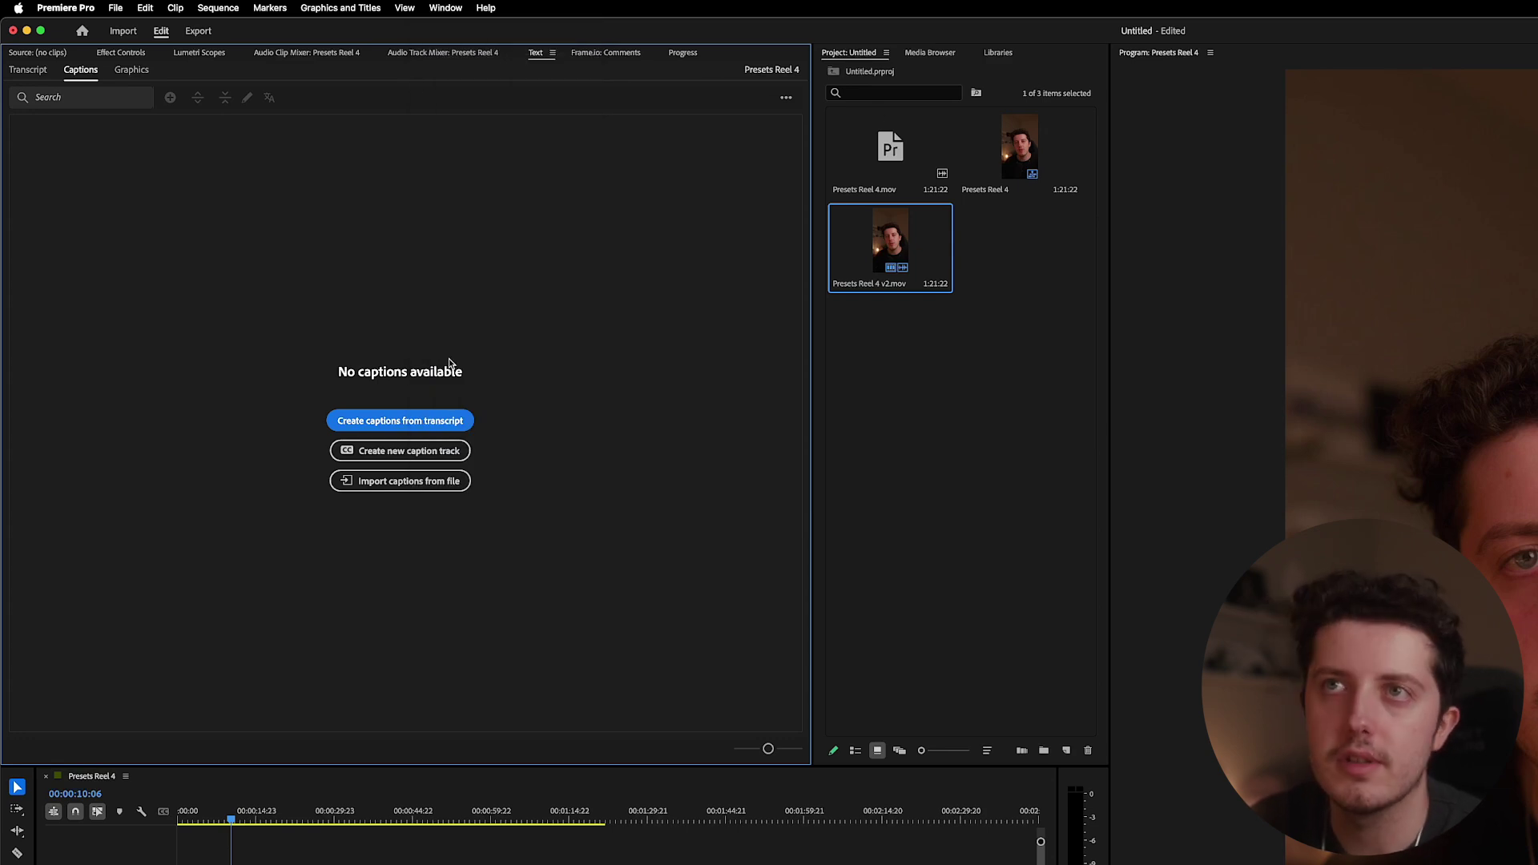
left_click(28, 70)
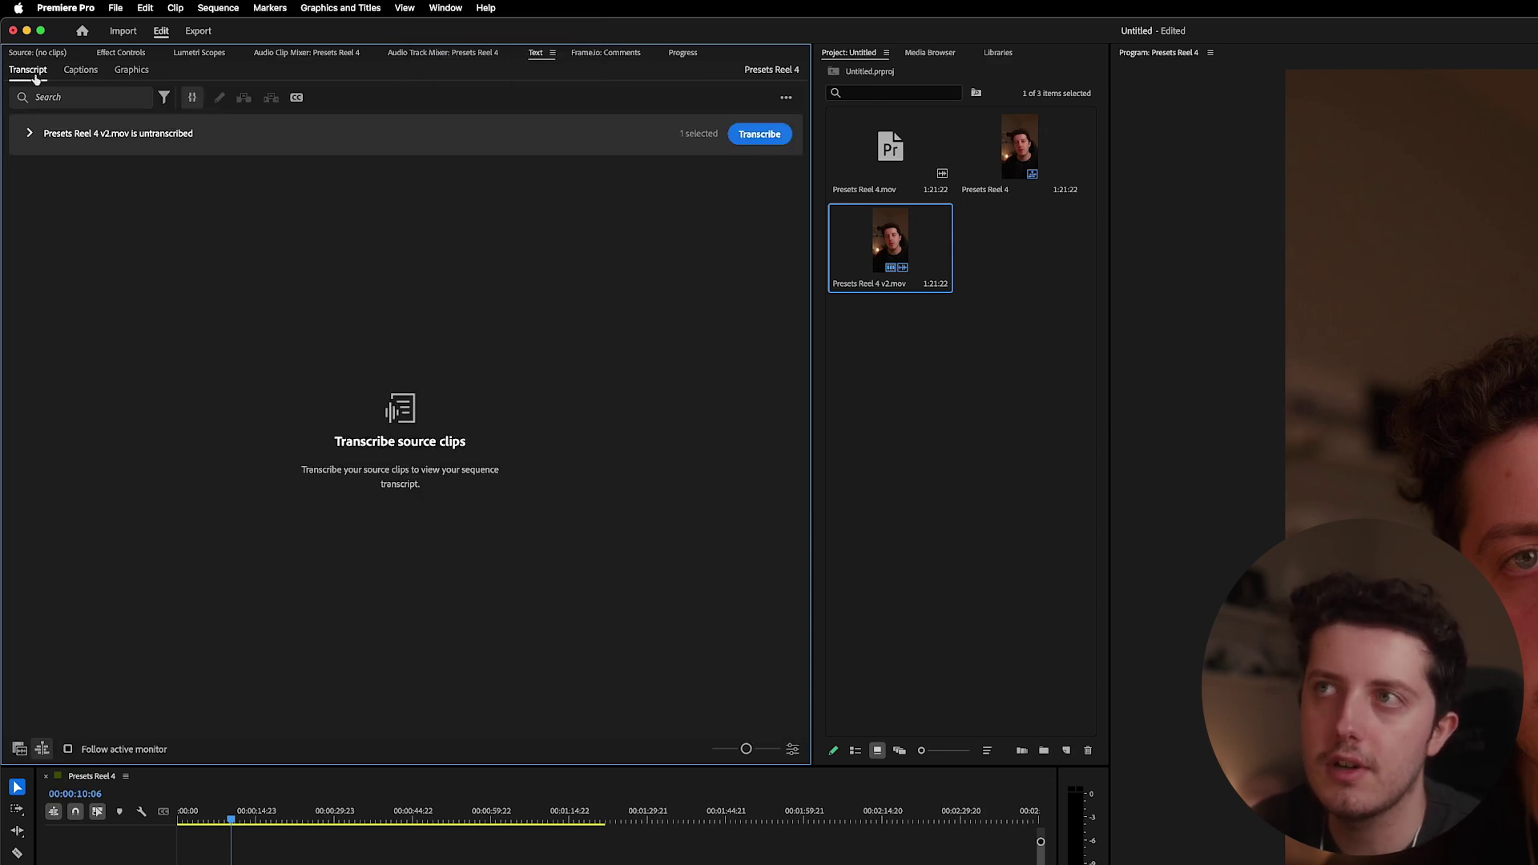
Step: Transcribe the clip and correct the first paragraph to open with 'you are wasting so much time'
left_click(767, 133)
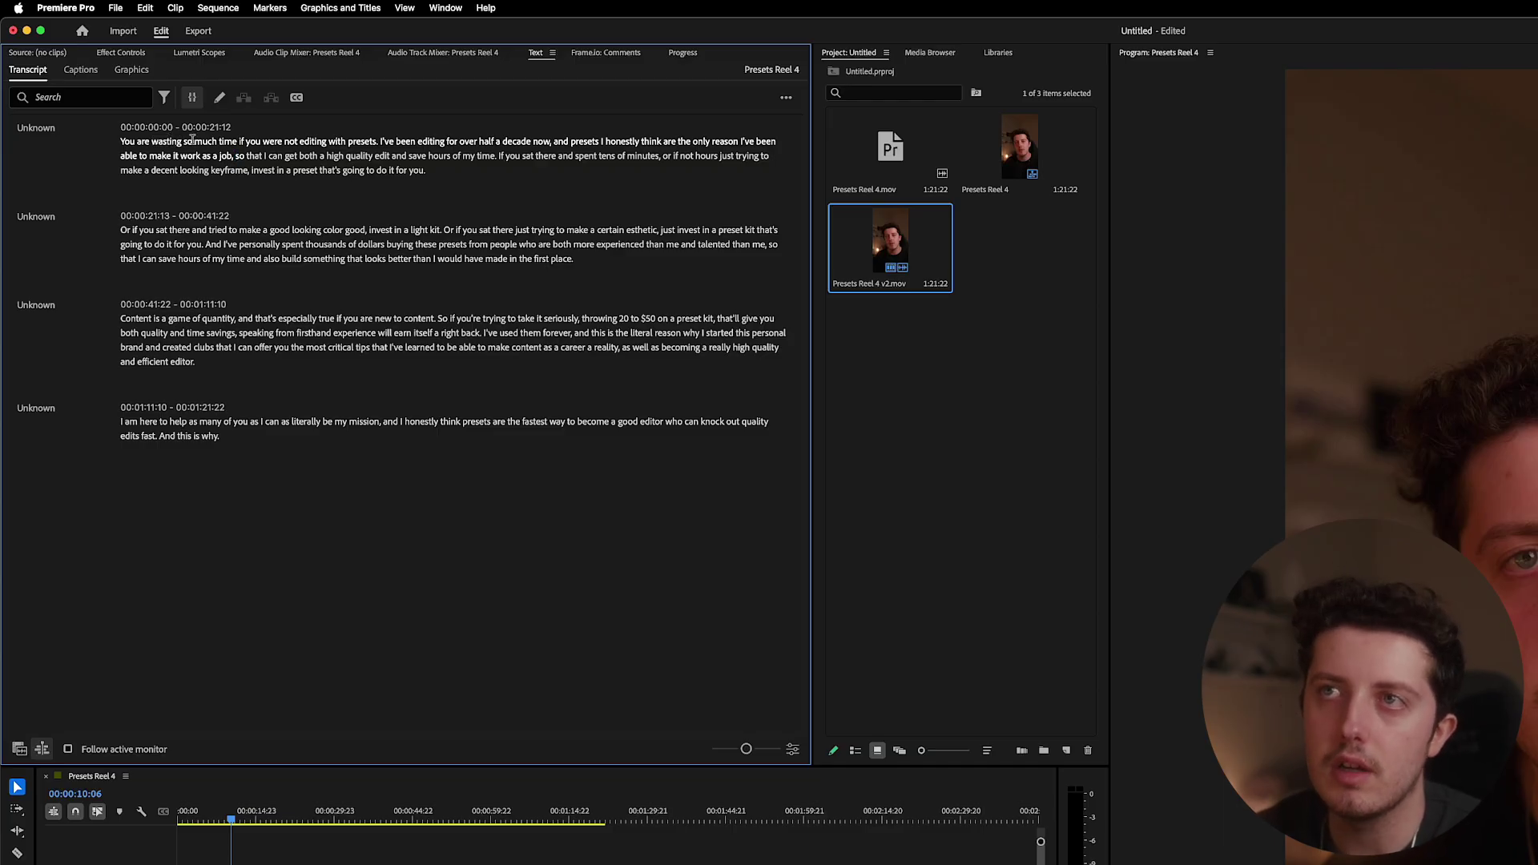
double_click(197, 142)
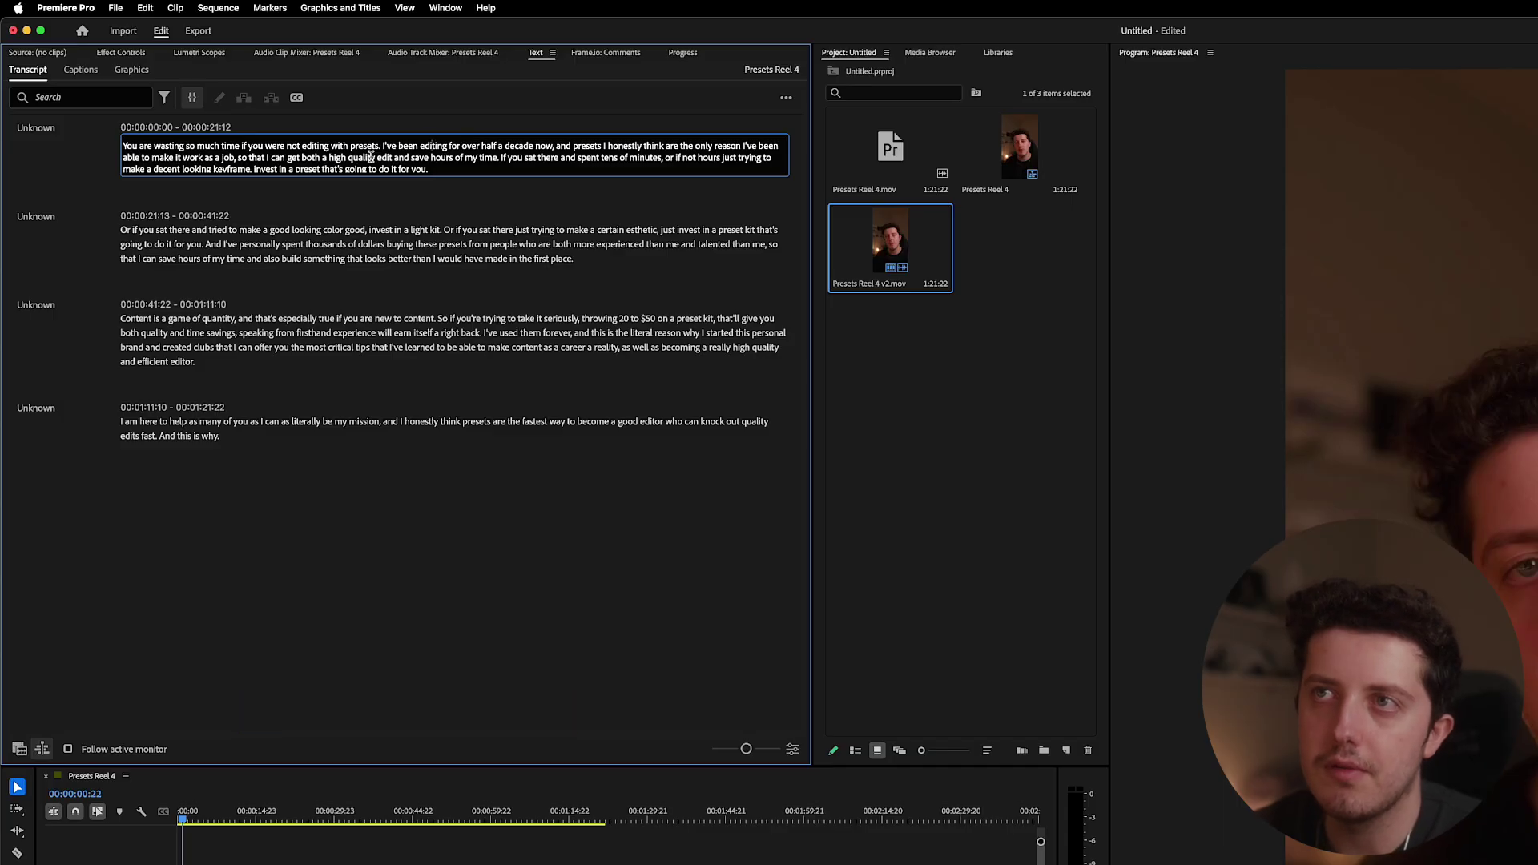
left_click(124, 145)
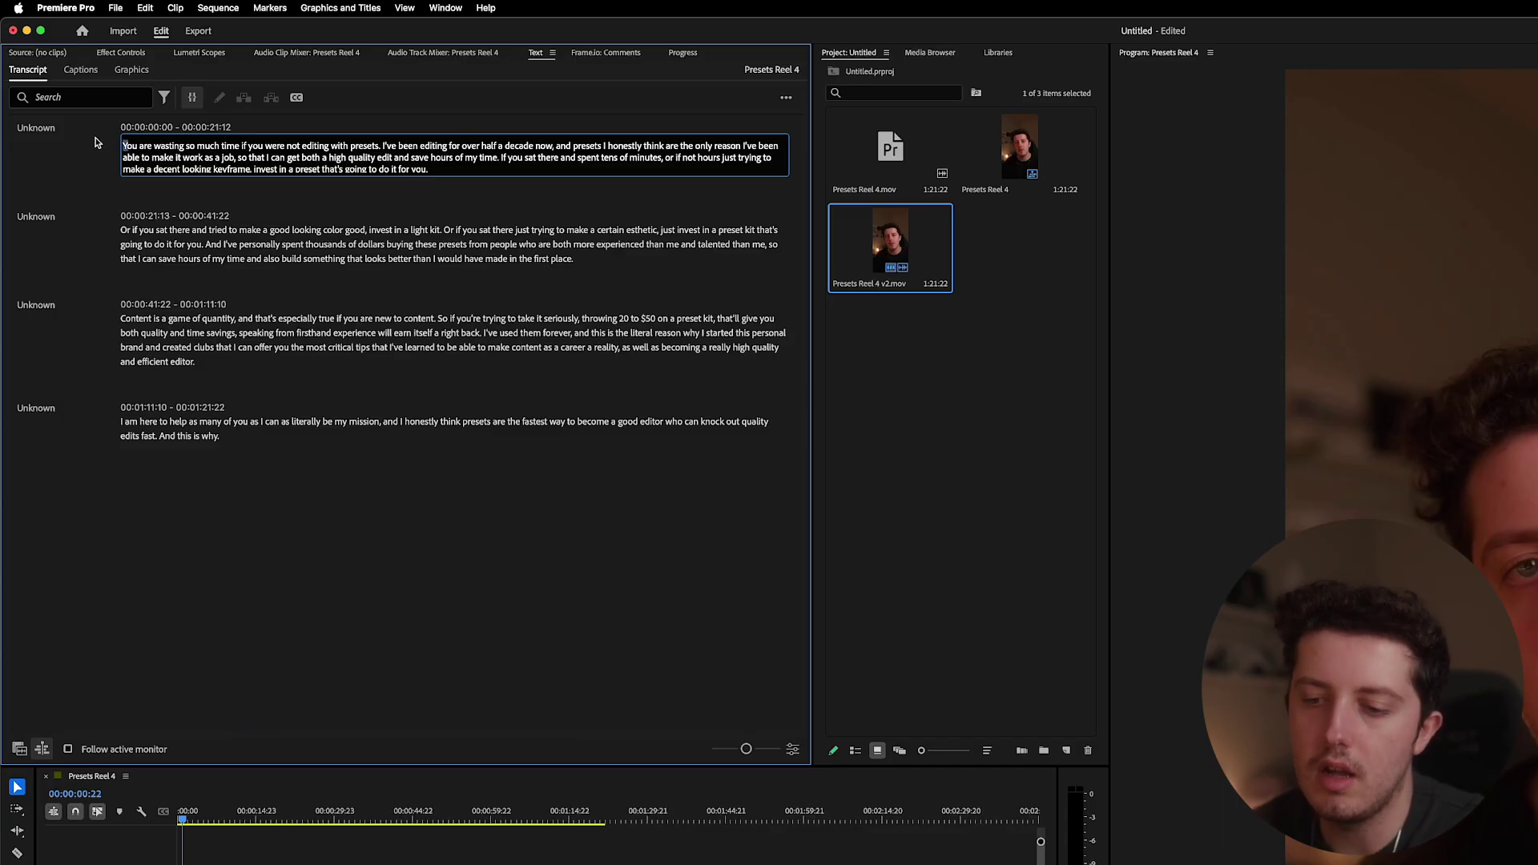
key("Right")
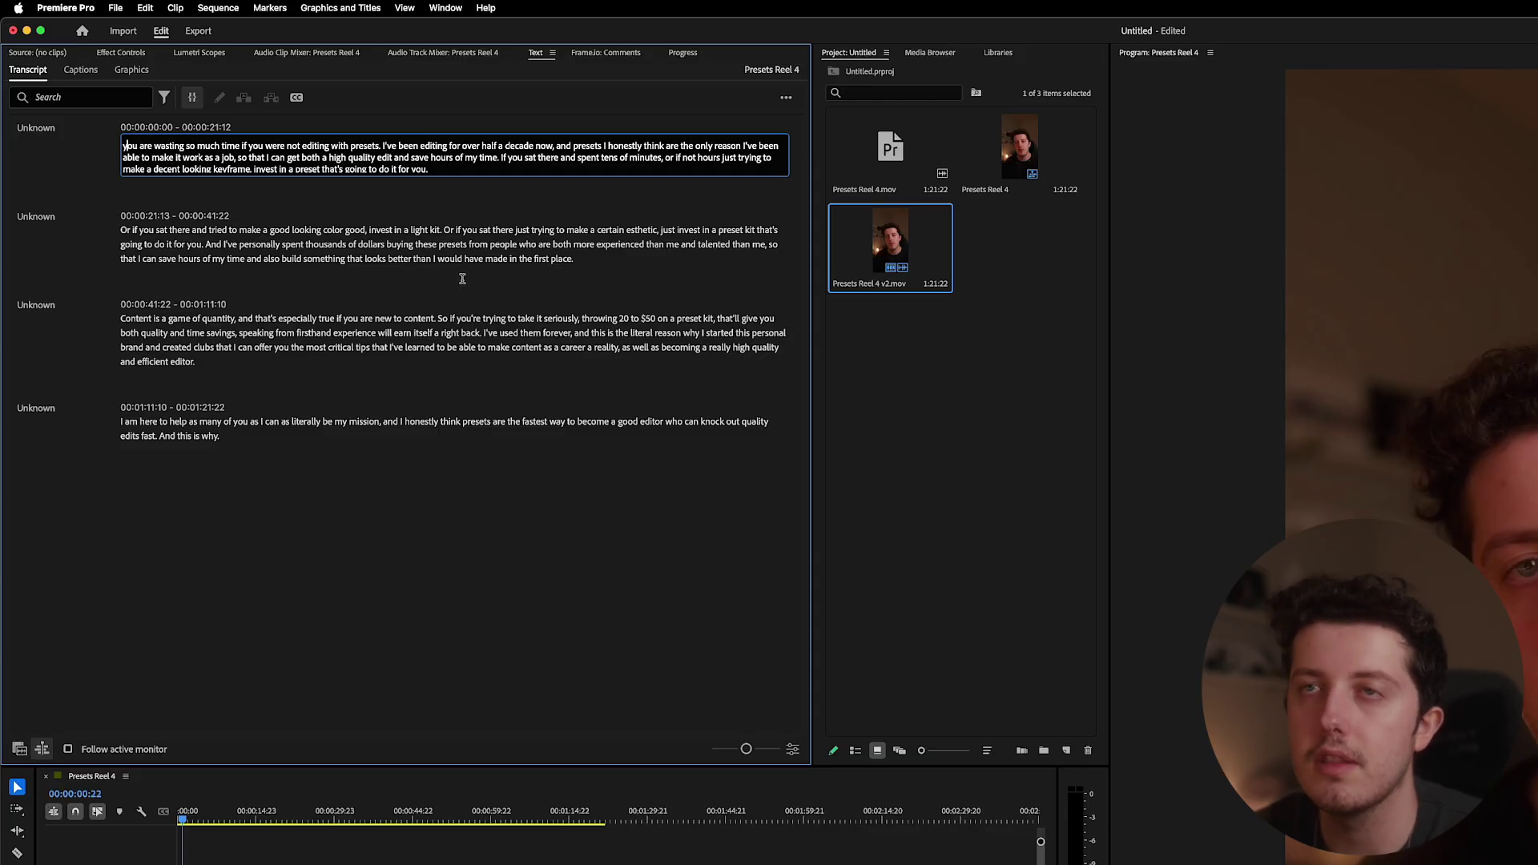
left_click(476, 479)
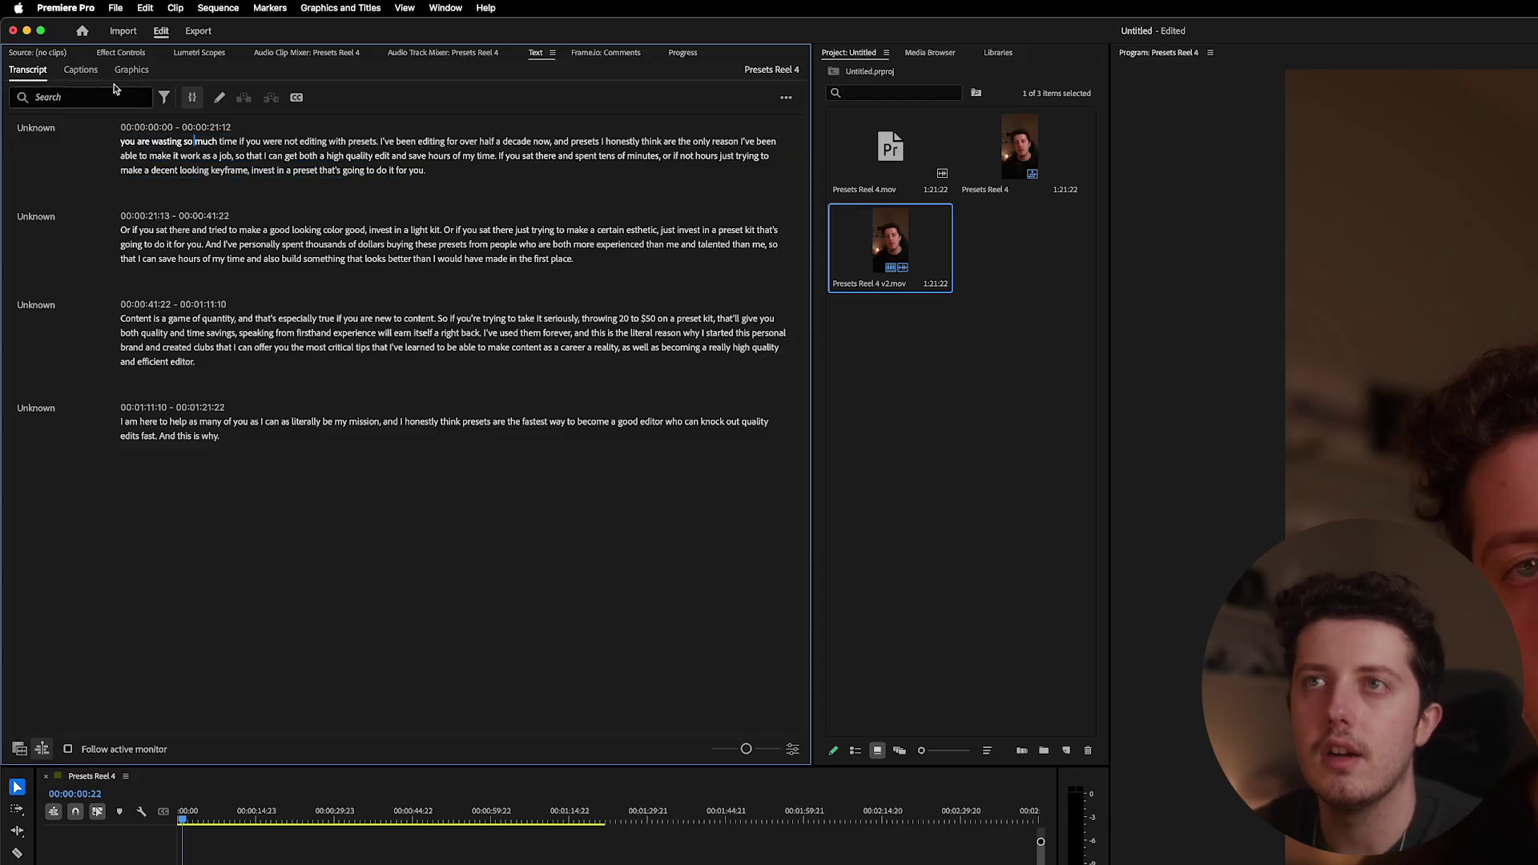
Step: In Create captions from transcript, set maximum length 13 characters, minimum duration 1.2 s, single lines
left_click(81, 70)
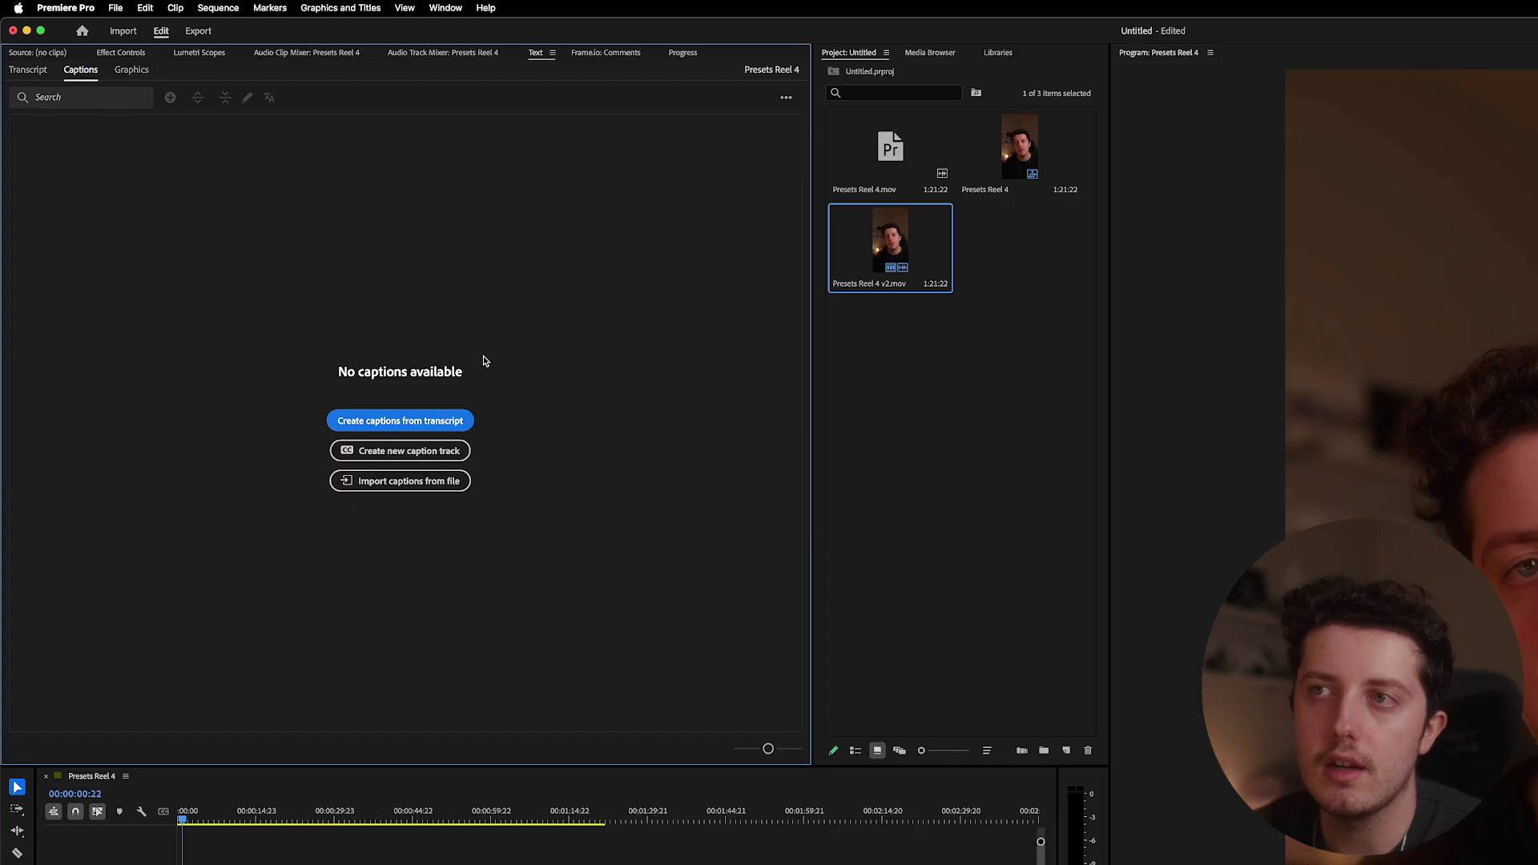
left_click(446, 414)
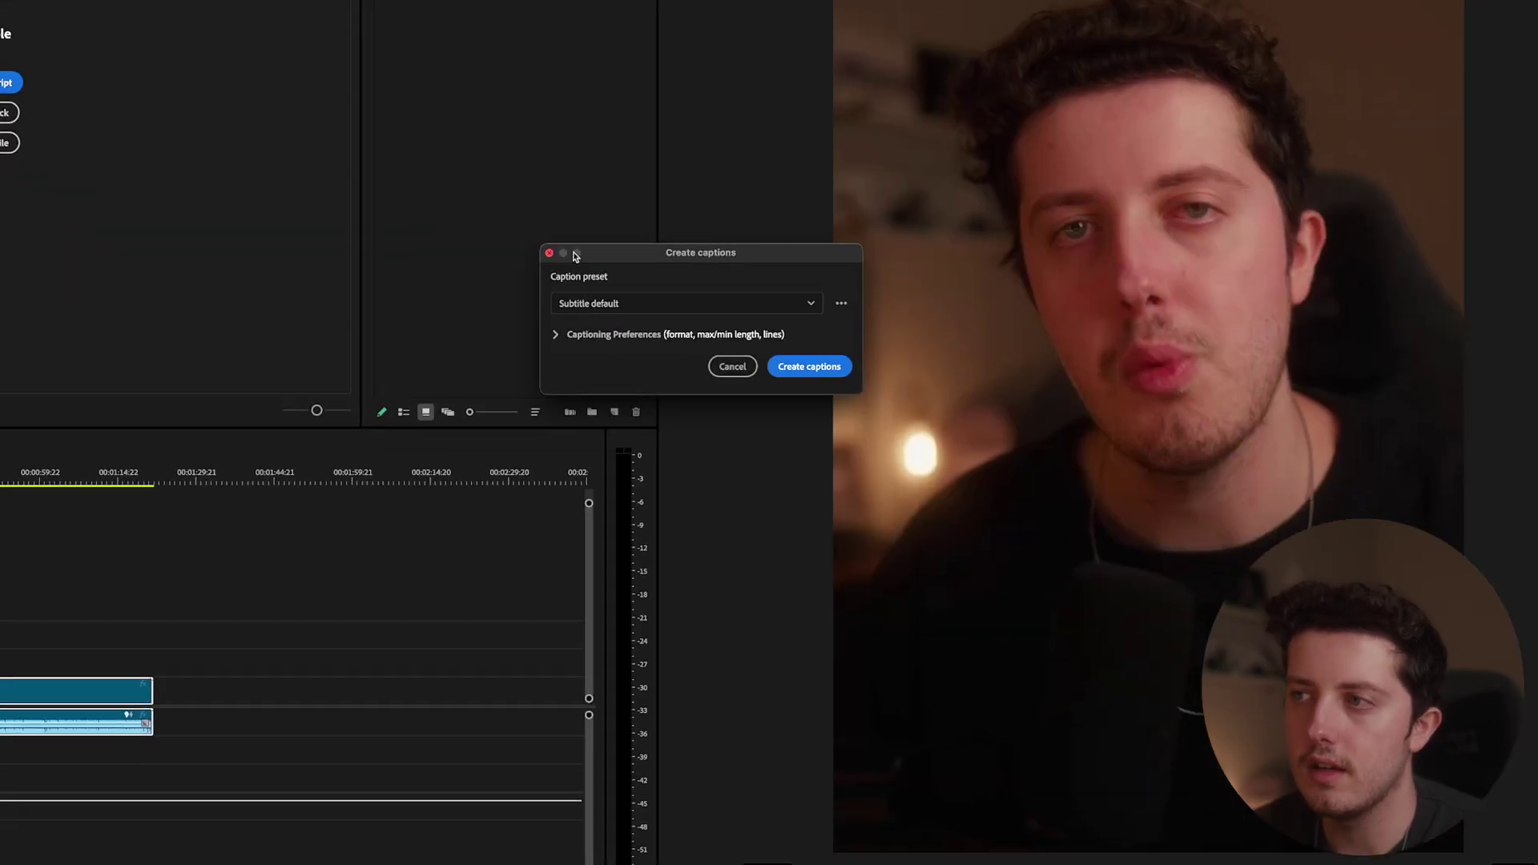
left_click(660, 337)
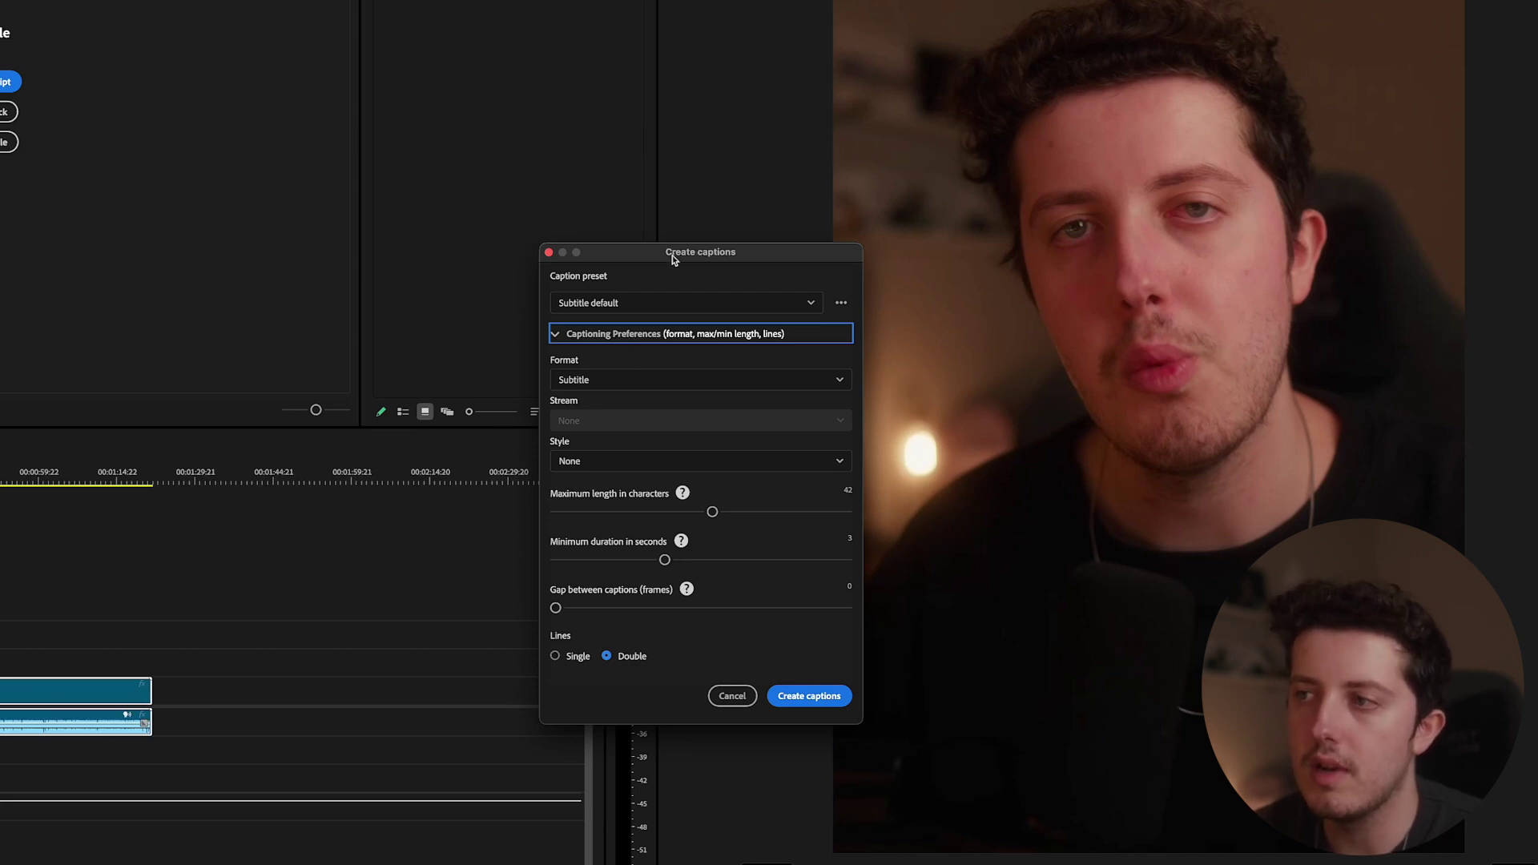
left_click_drag(673, 264, 663, 217)
left_click_drag(701, 465, 639, 462)
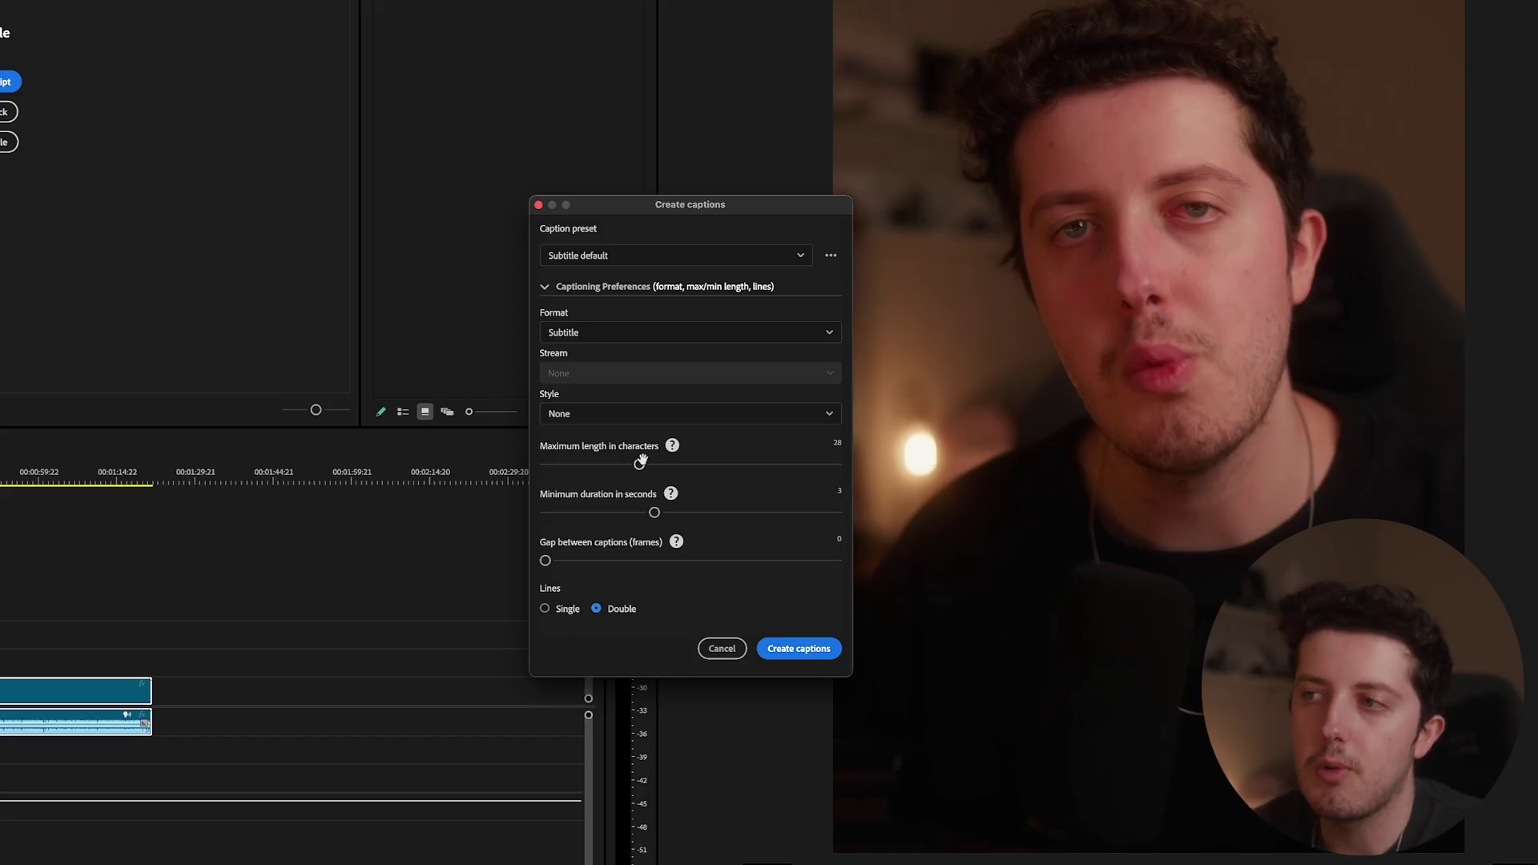
left_click_drag(642, 462, 566, 467)
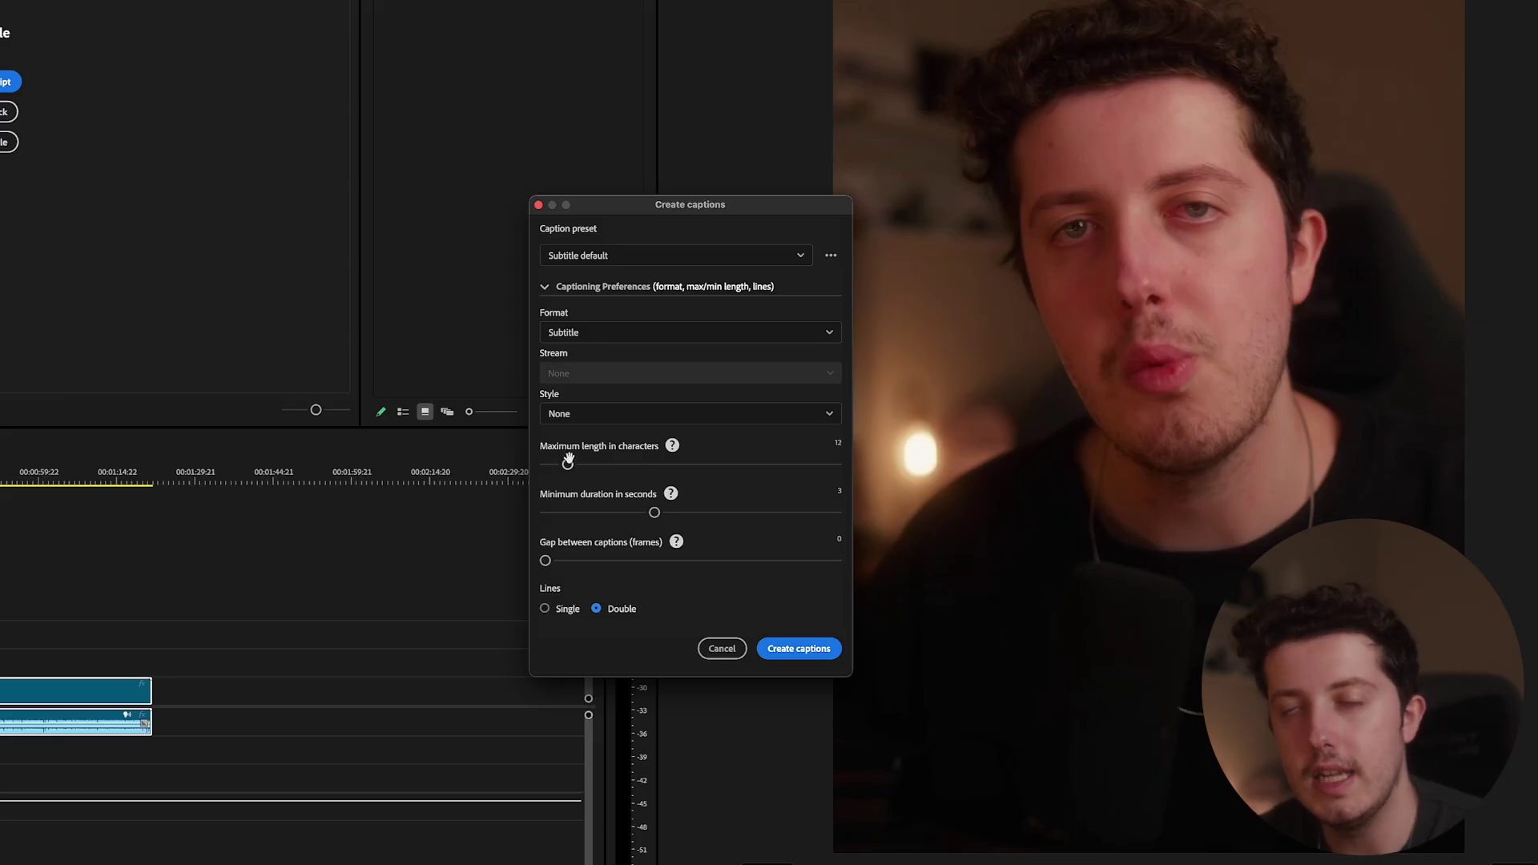
left_click_drag(568, 463, 611, 463)
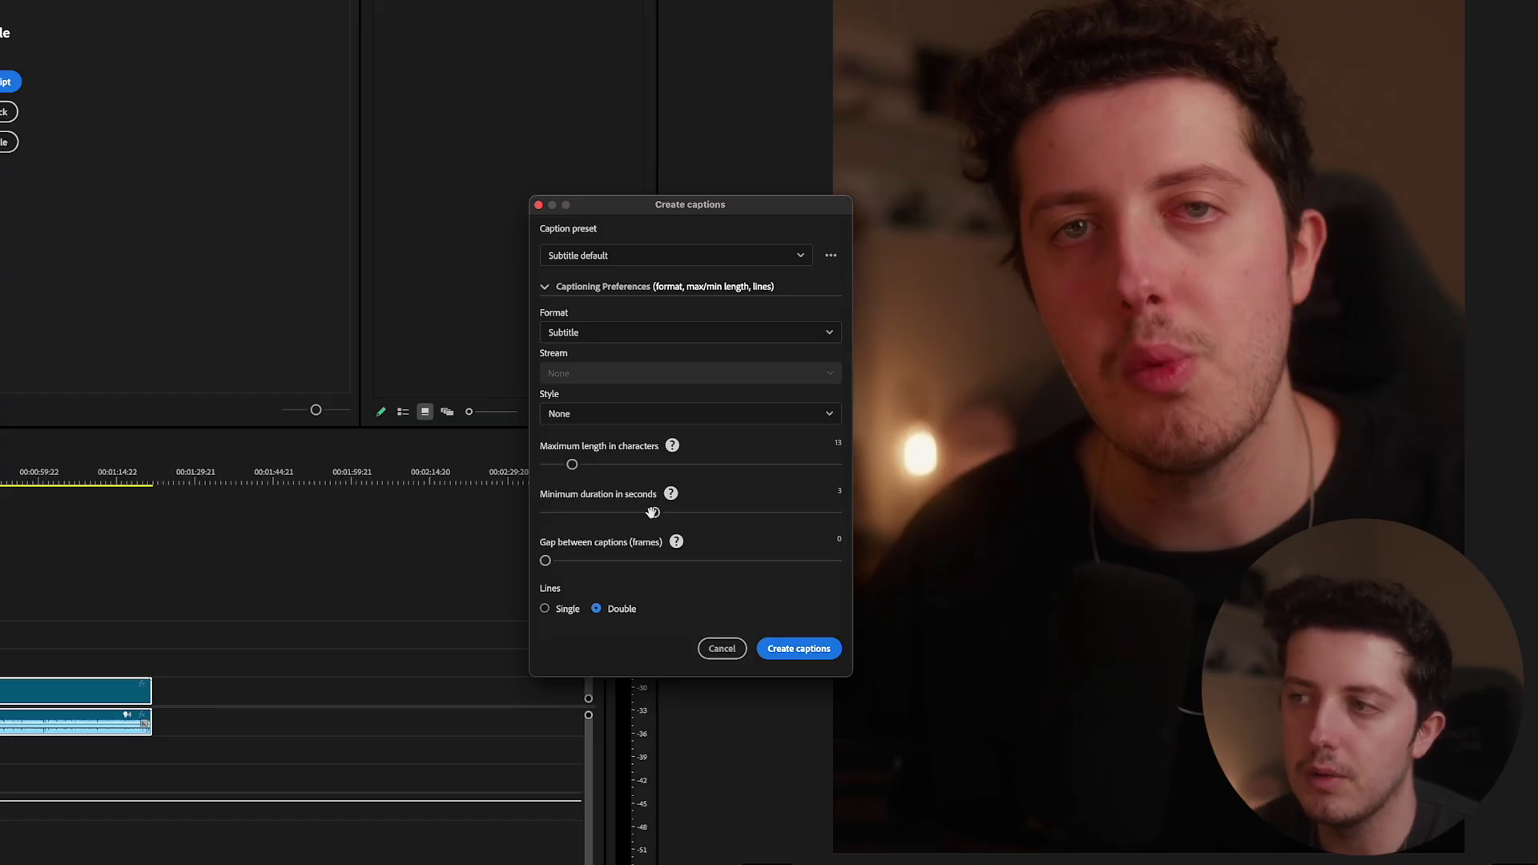
left_click_drag(654, 513, 548, 513)
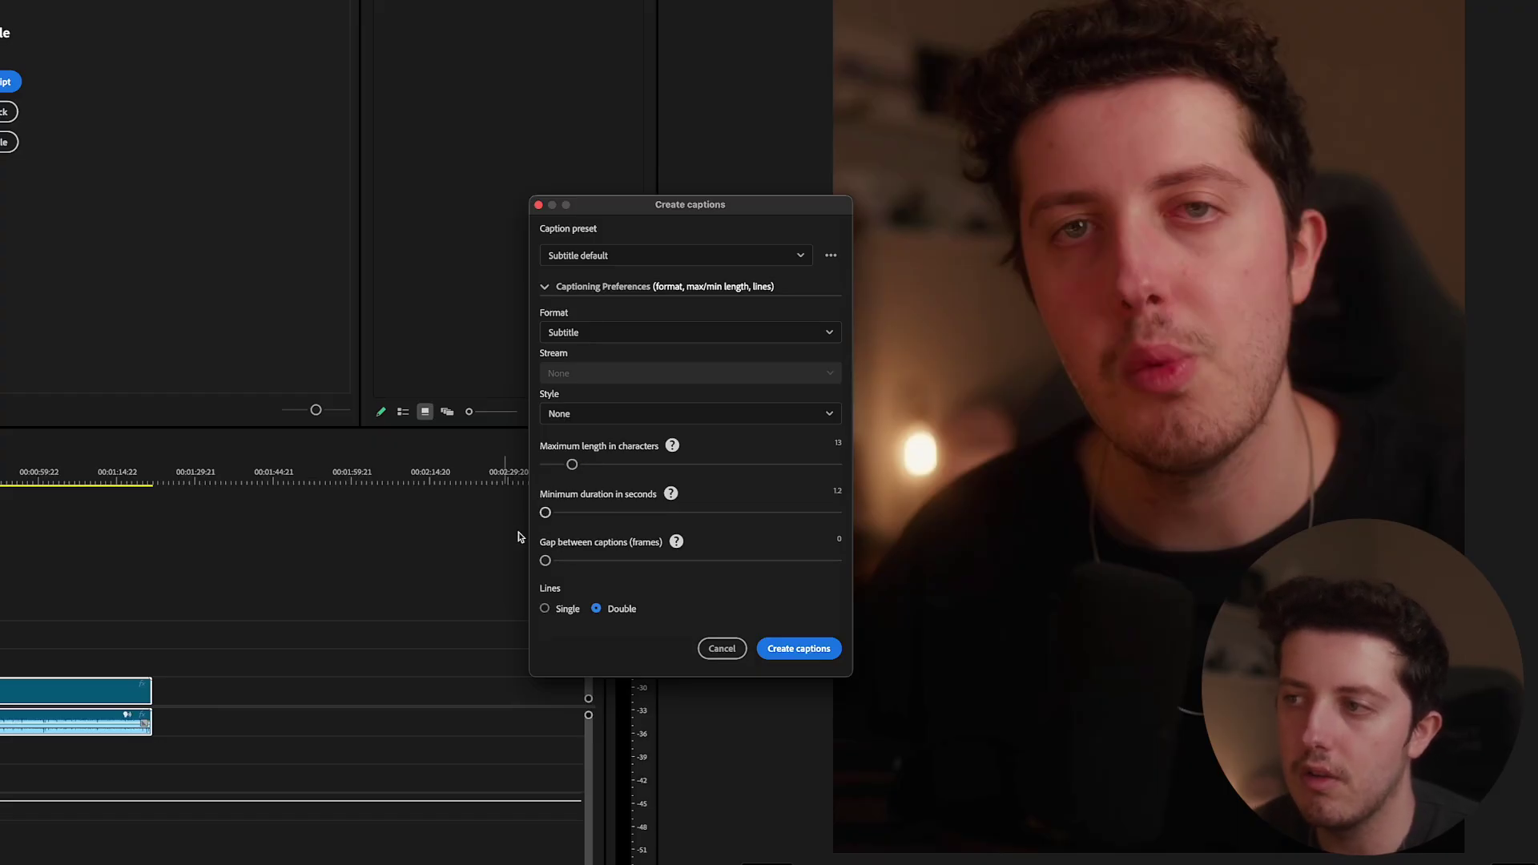
left_click(565, 610)
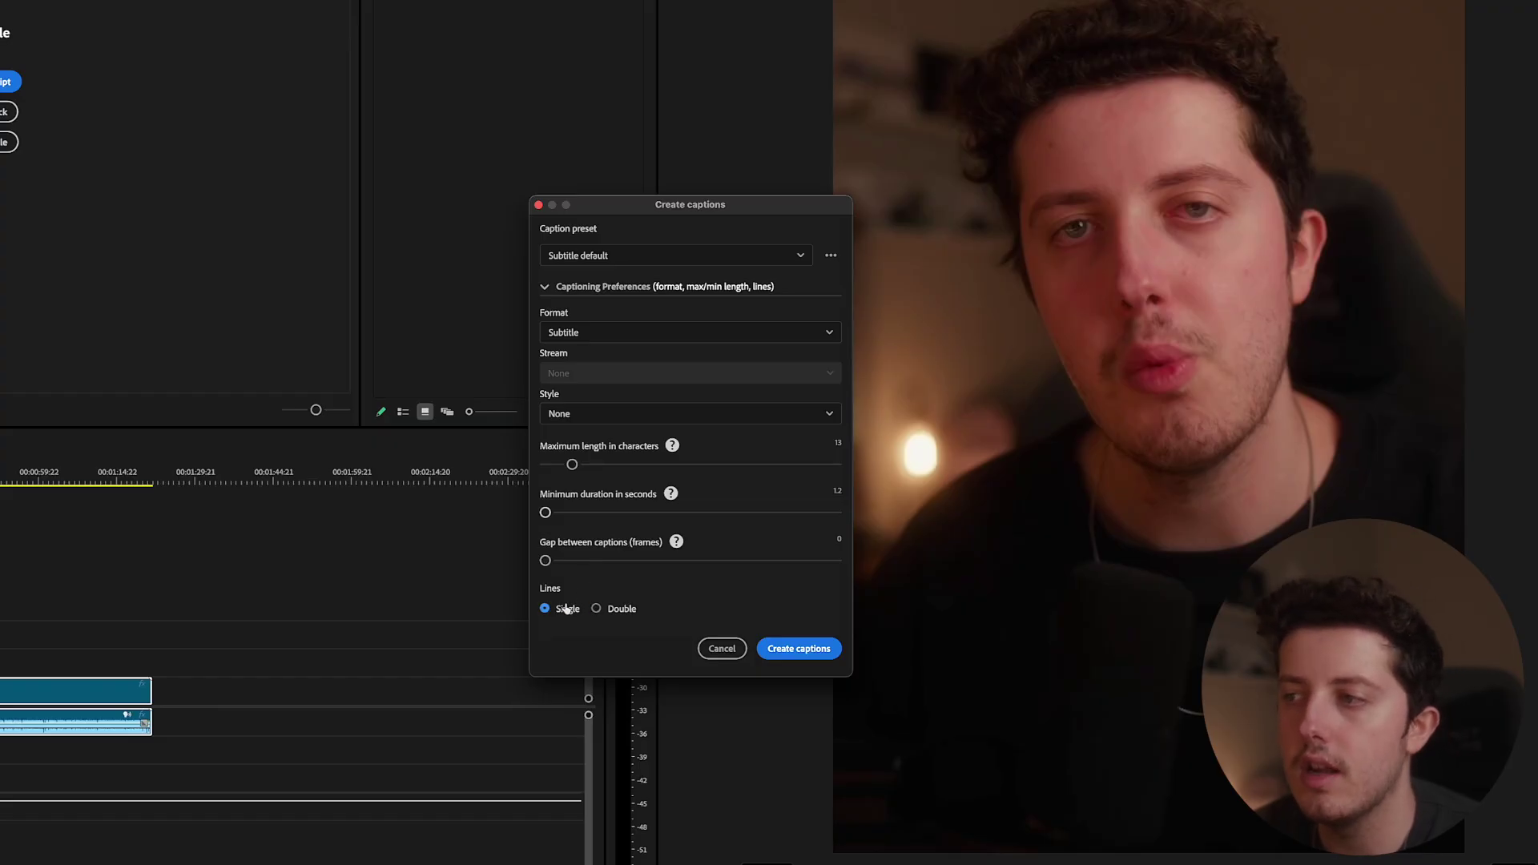
Step: Generate the captions and select all of them on the subtitle track
left_click(786, 645)
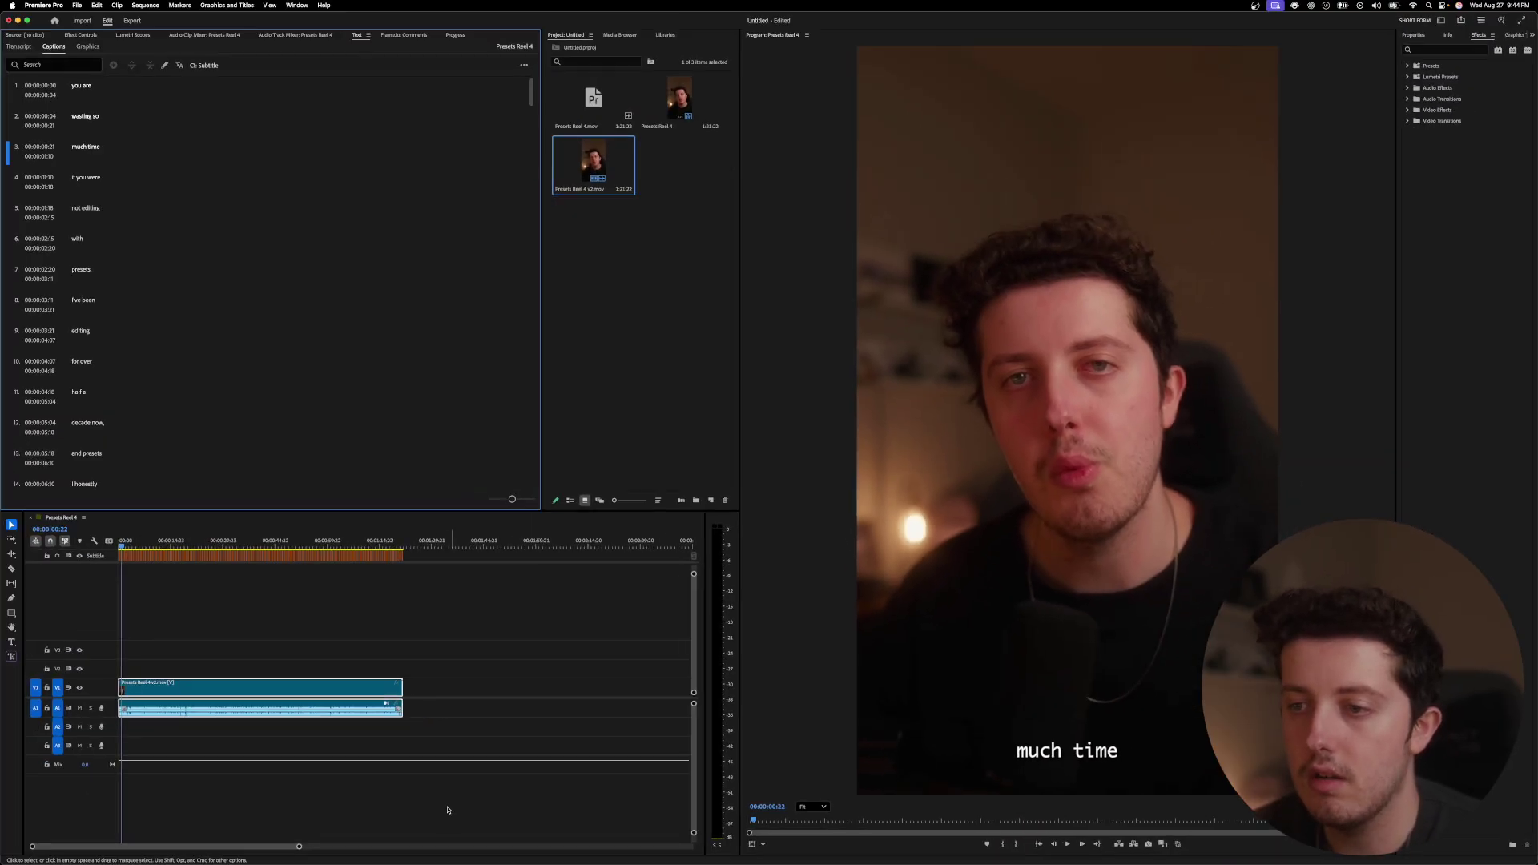
left_click_drag(298, 846, 215, 846)
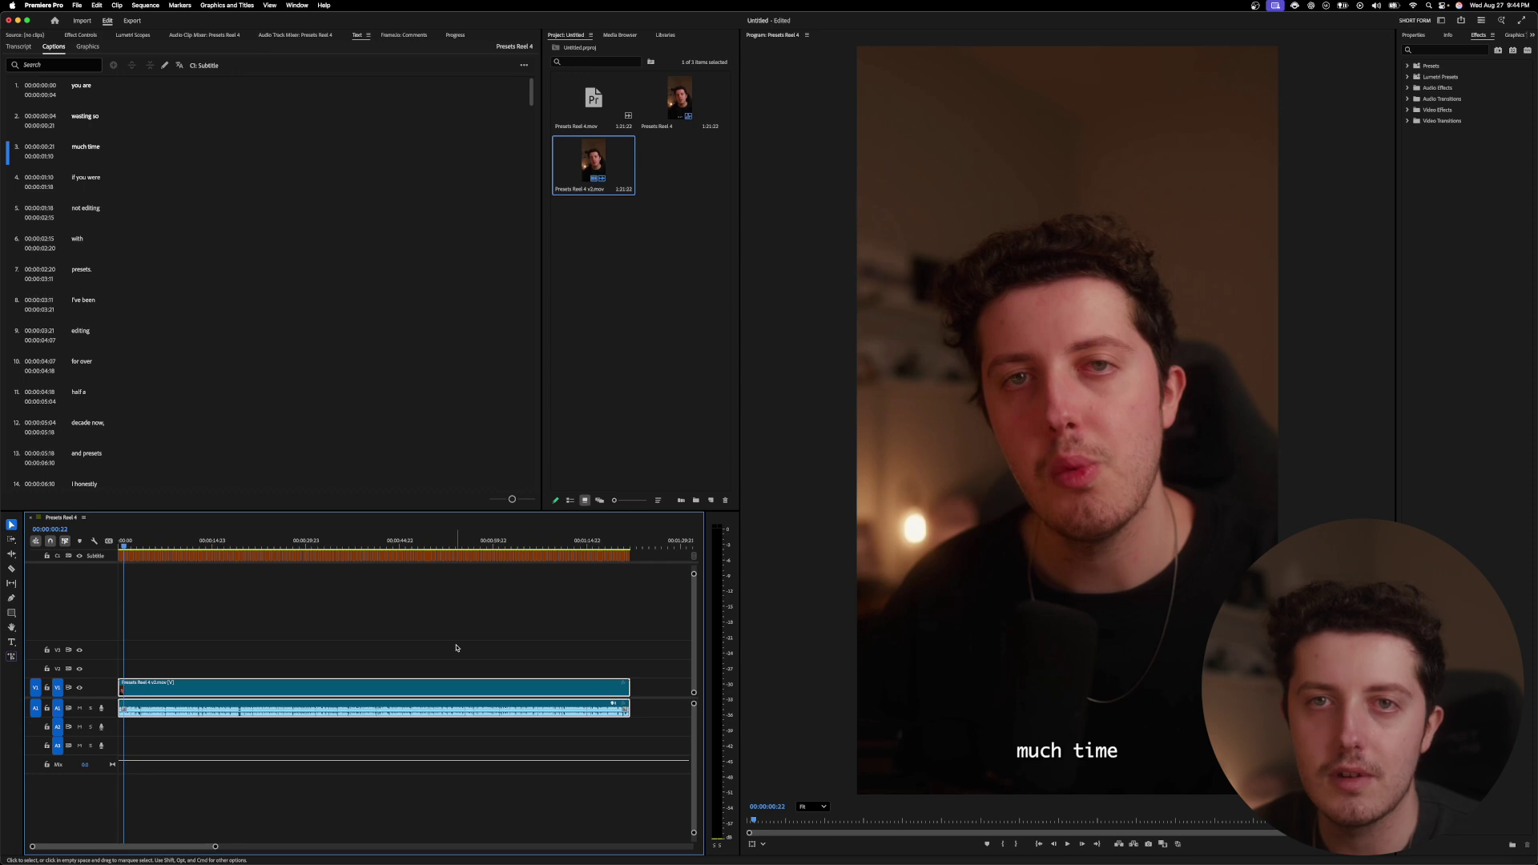
left_click(663, 579)
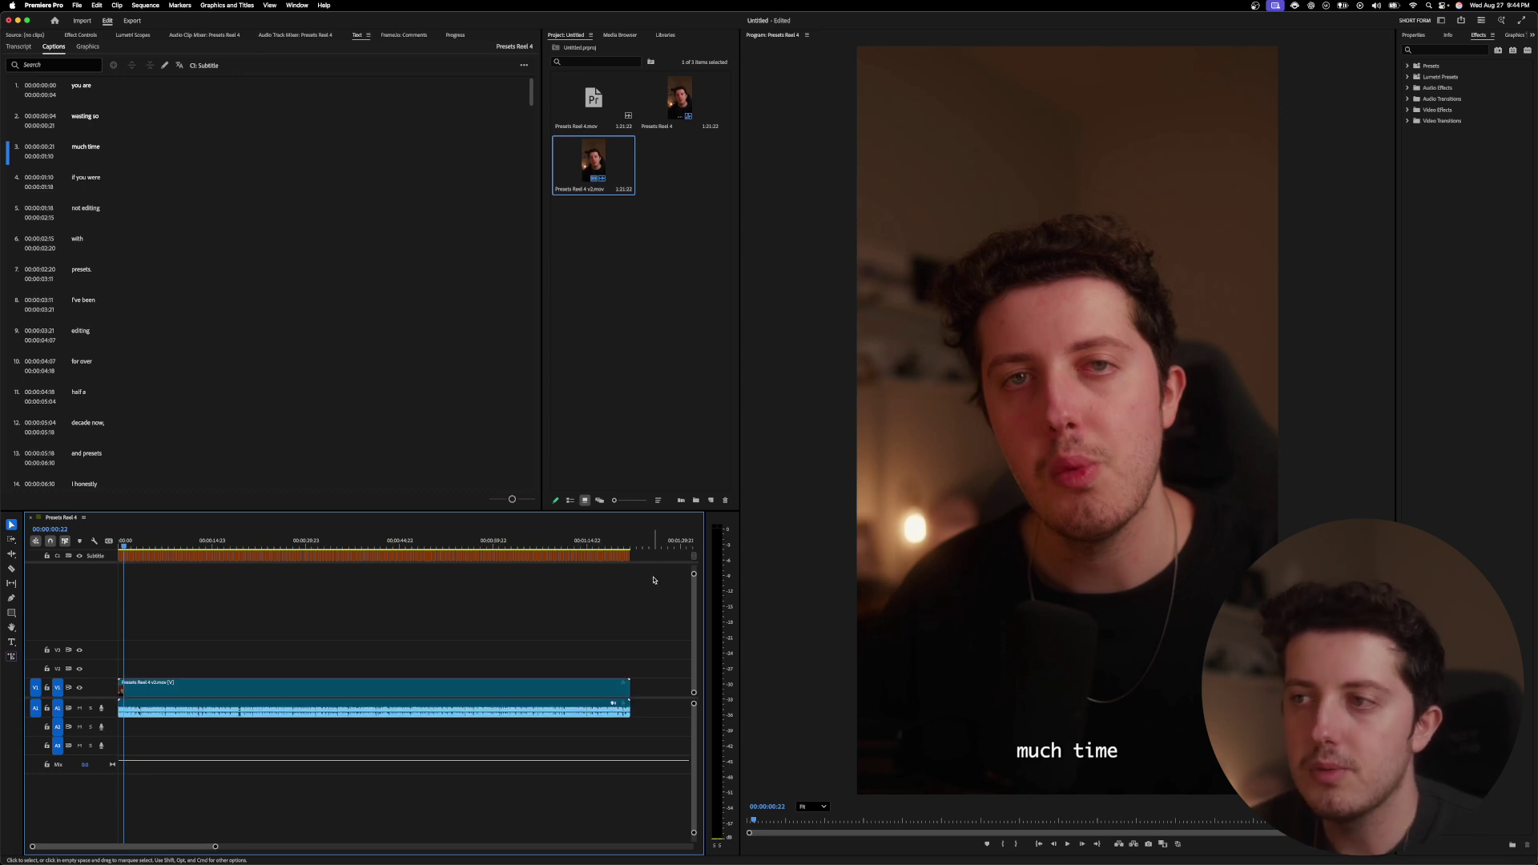
left_click_drag(654, 580, 116, 549)
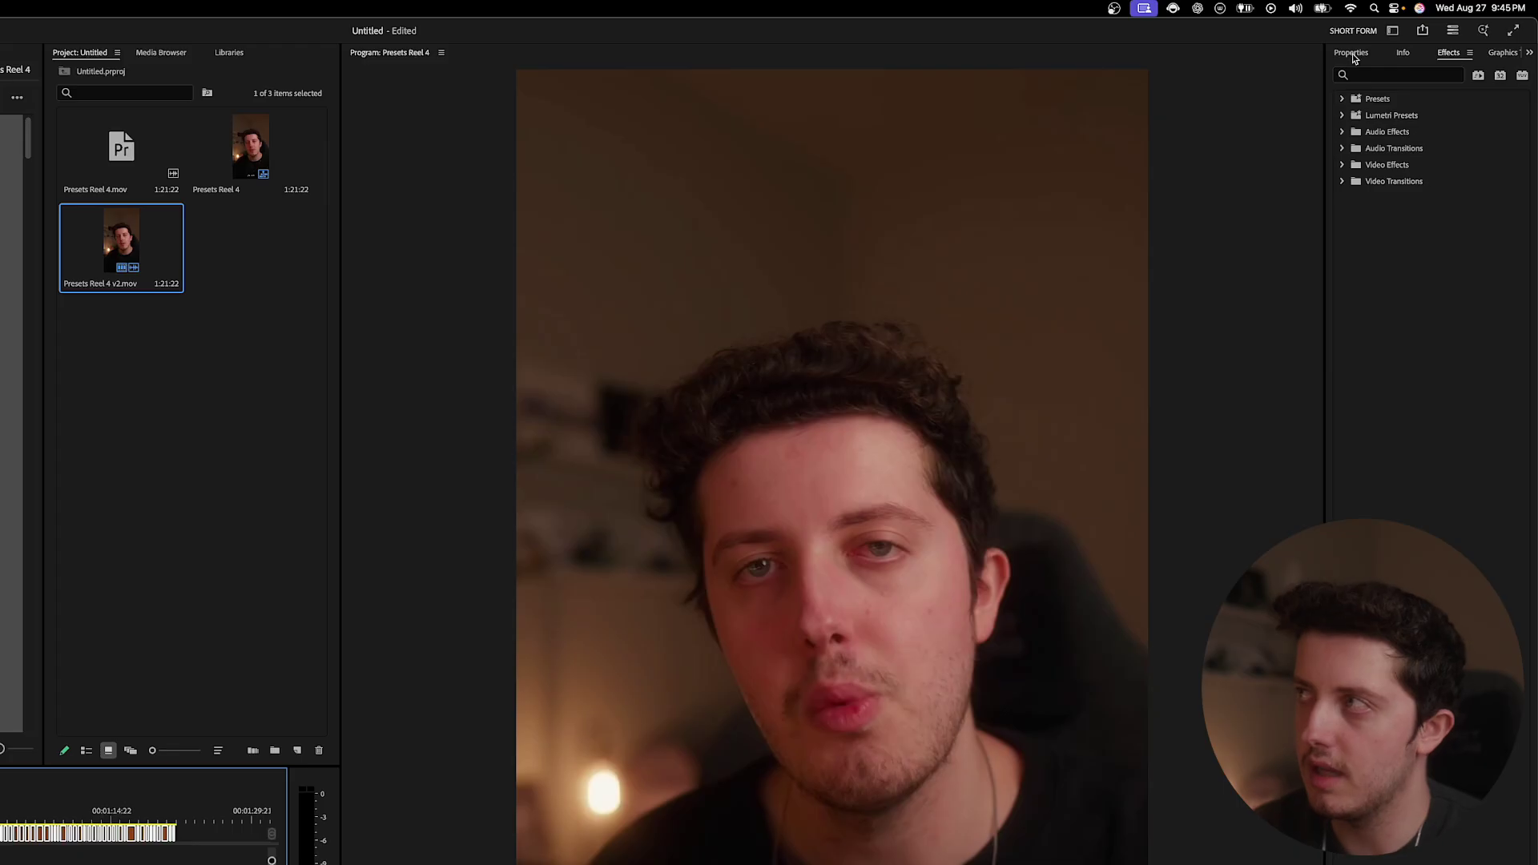
Step: Style the captions in SF Pro Bold, centred mid-frame, with larger font size and a drop shadow
left_click(1351, 53)
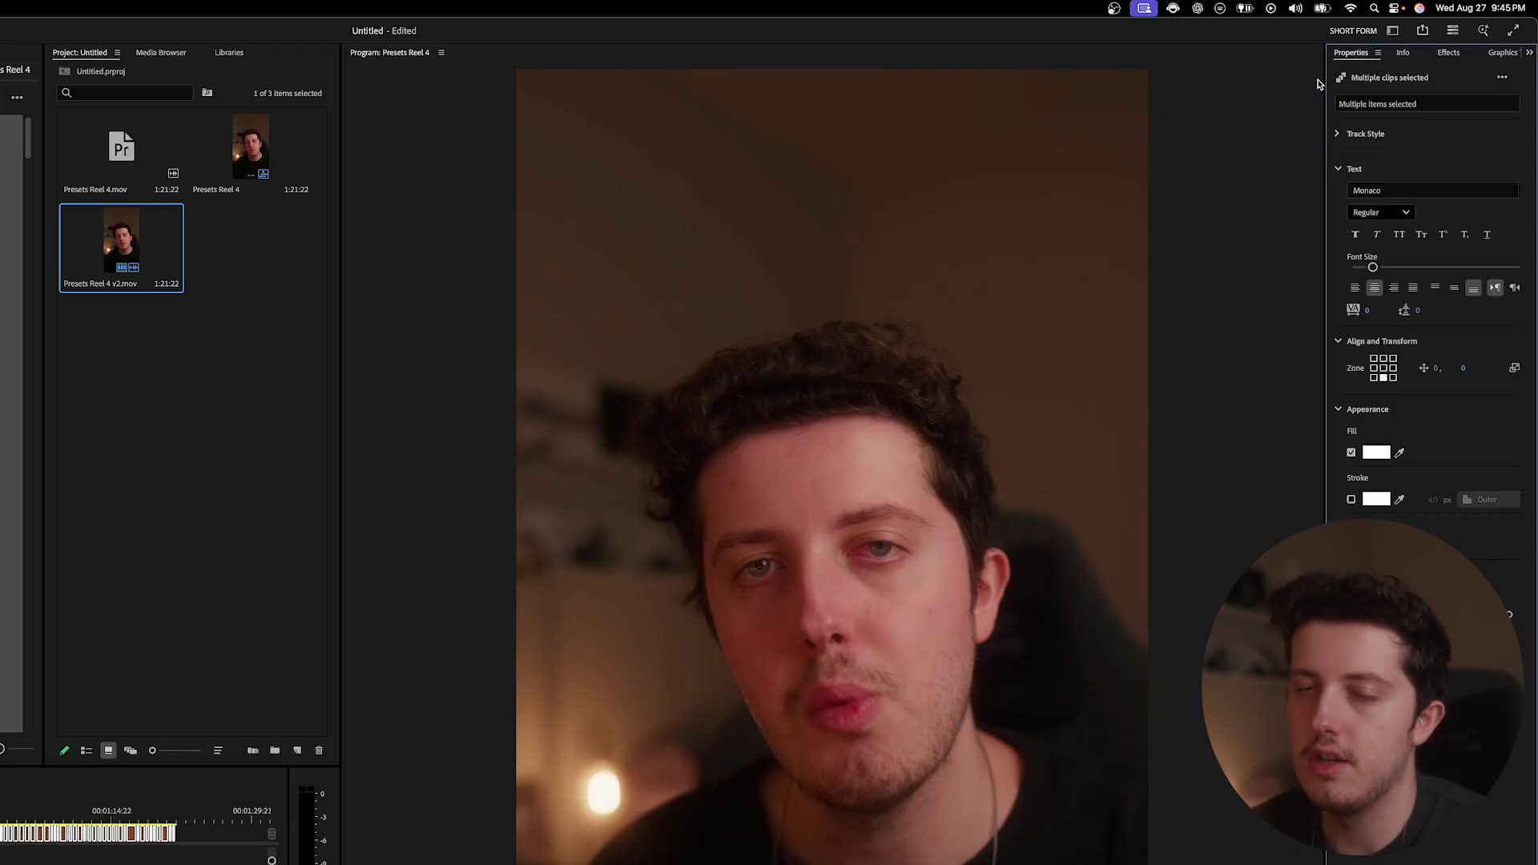
left_click(1369, 190)
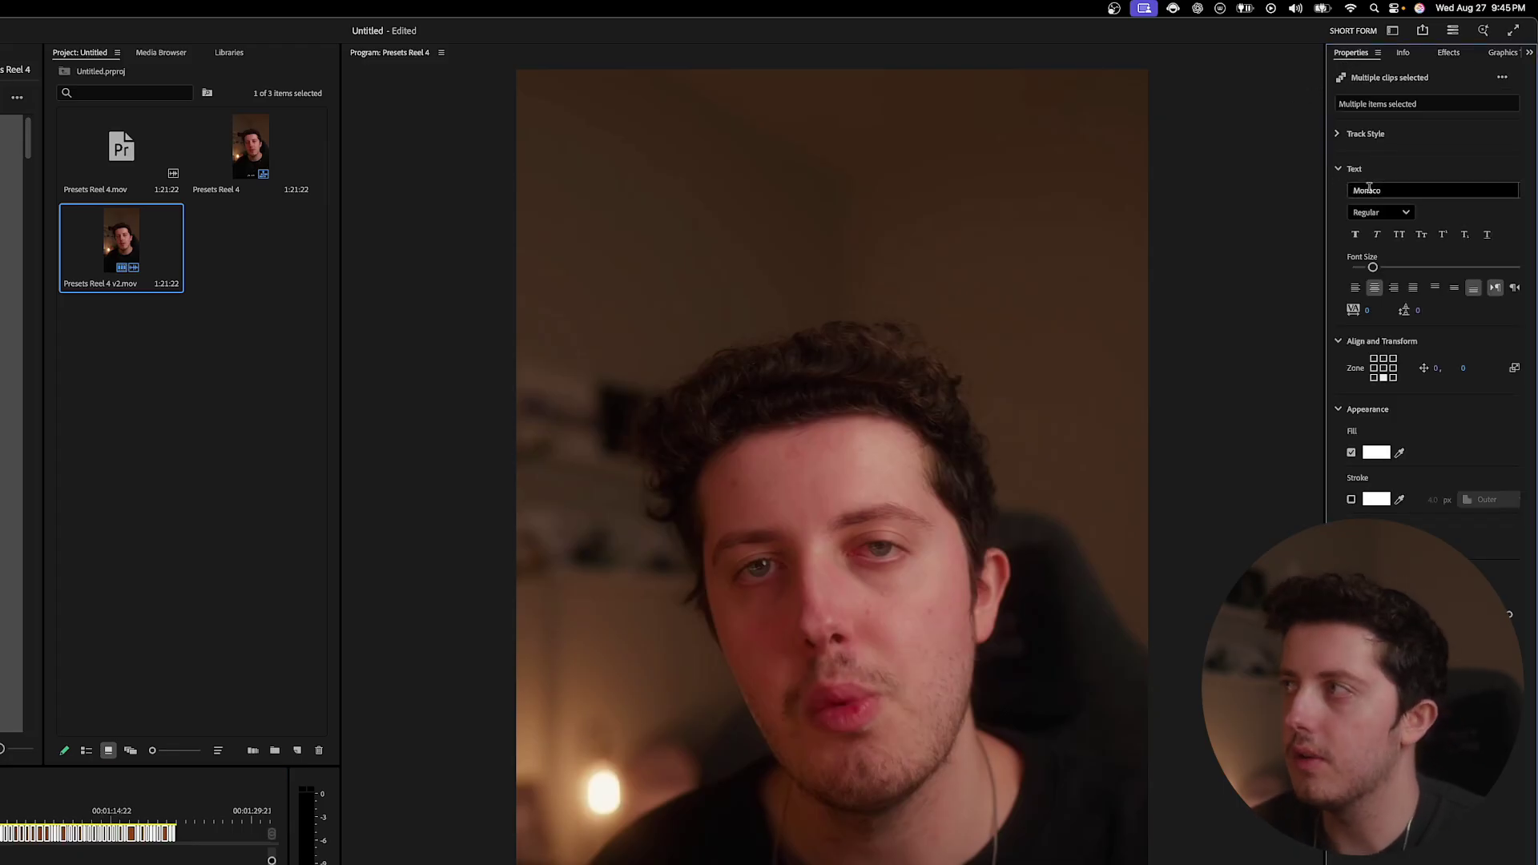
type("sf")
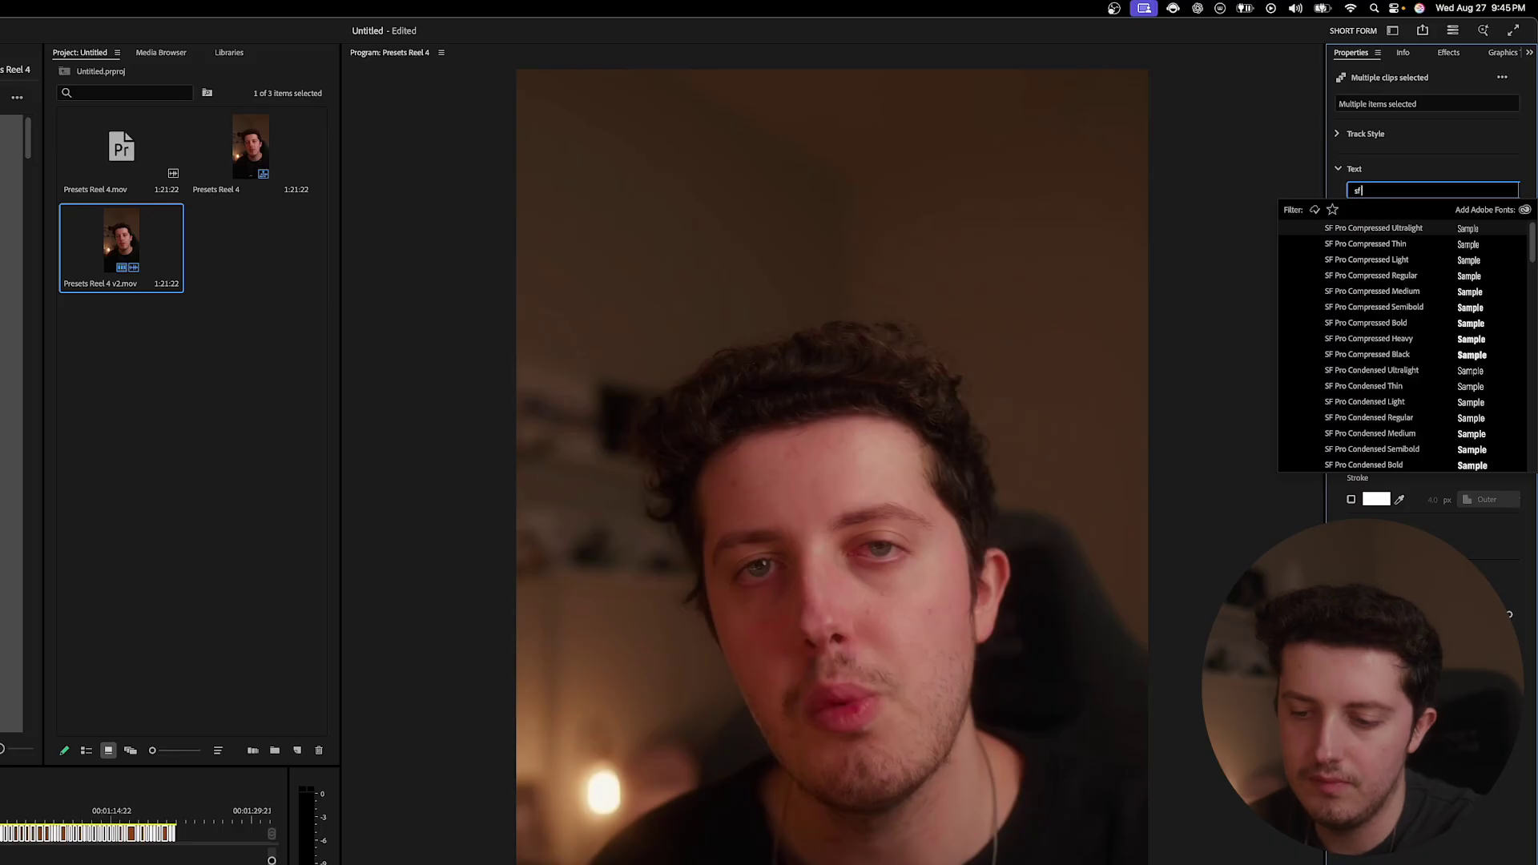
type(" pro b")
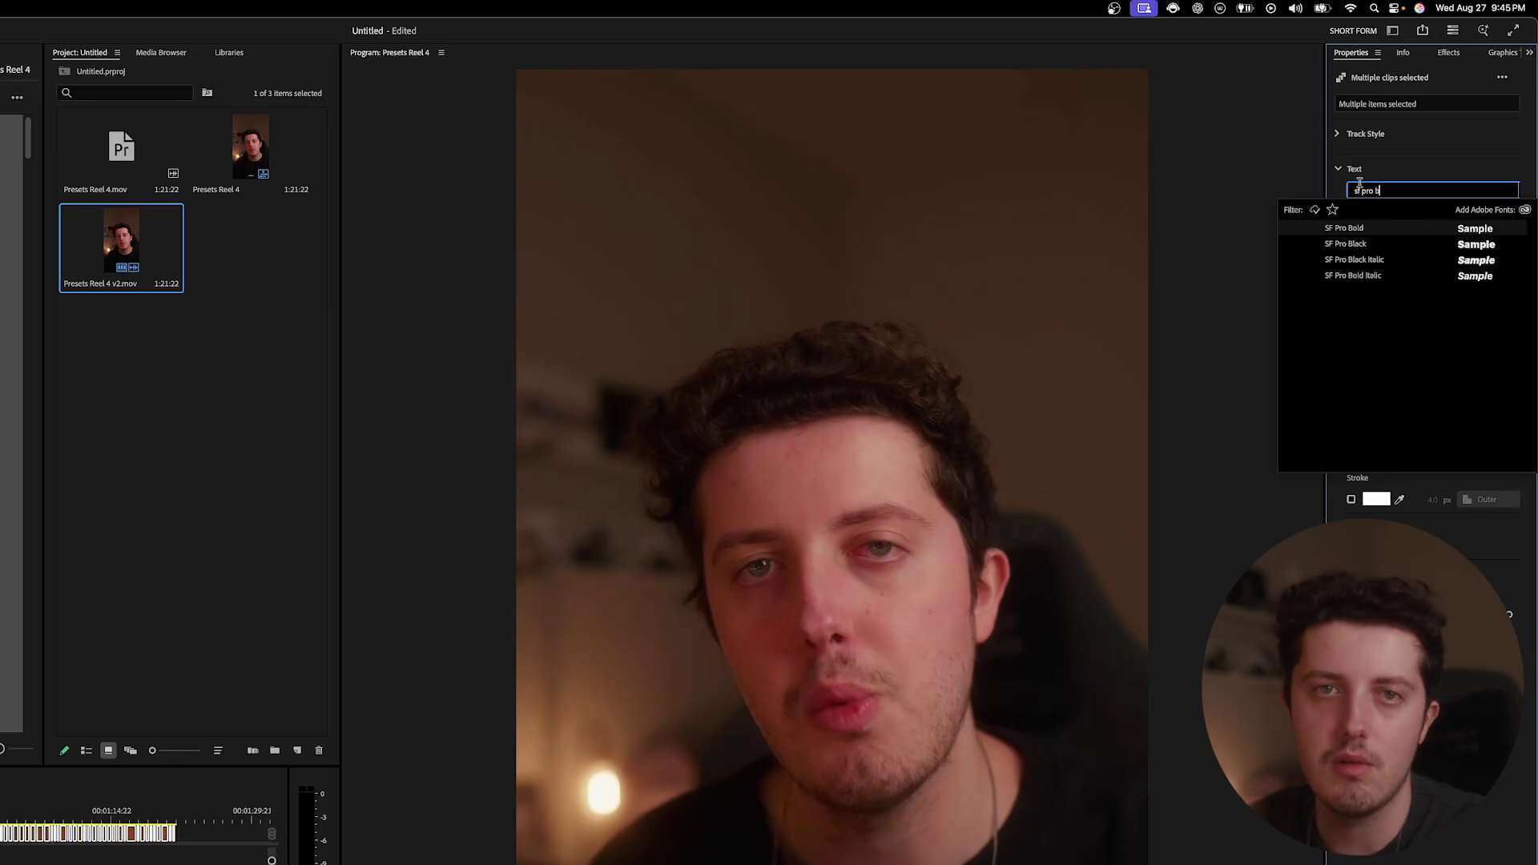
left_click(1350, 229)
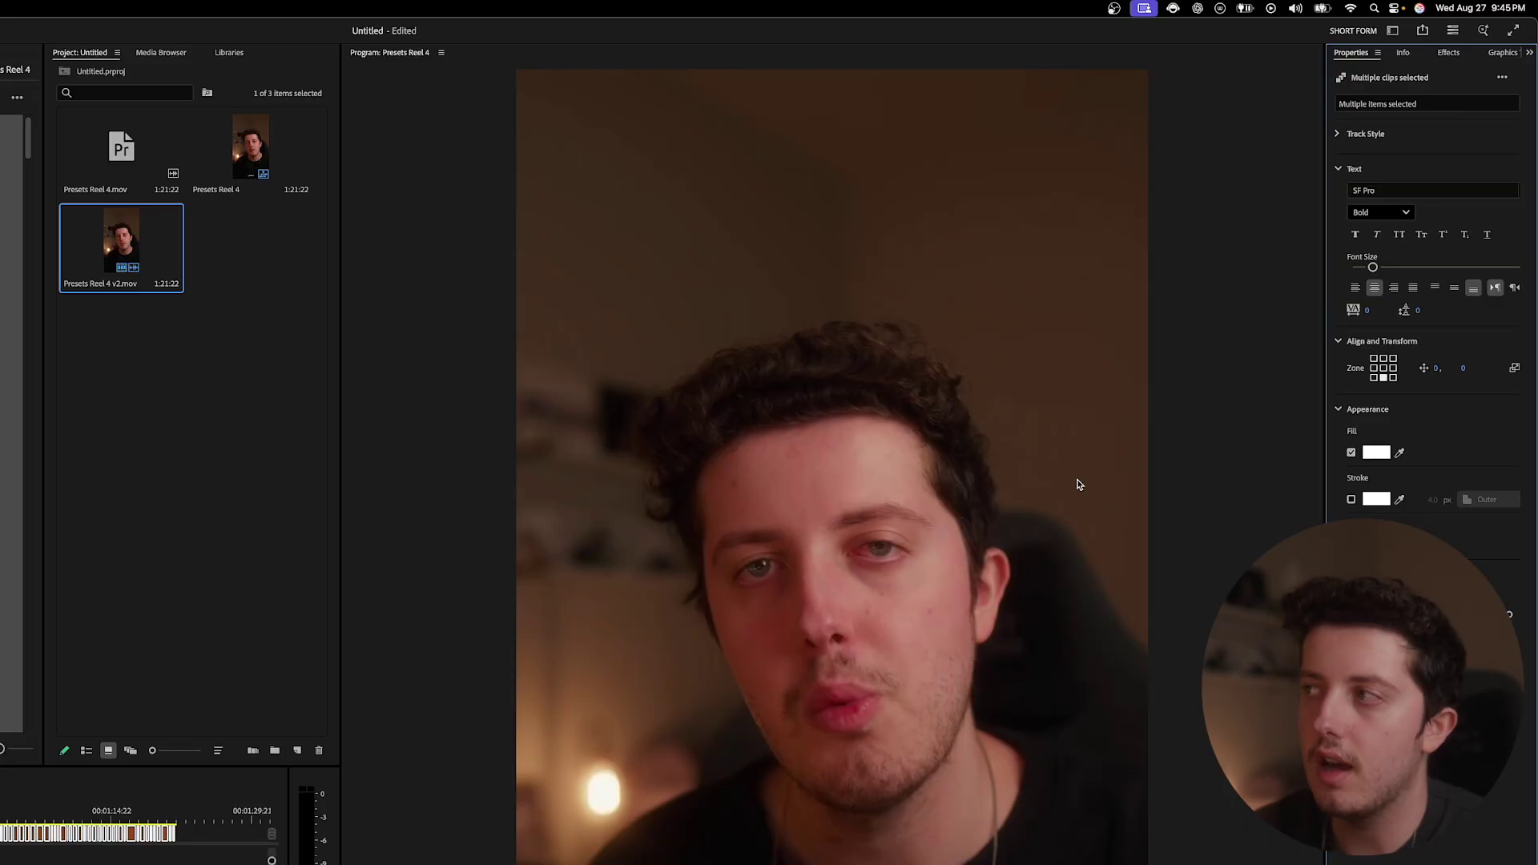
left_click(1383, 369)
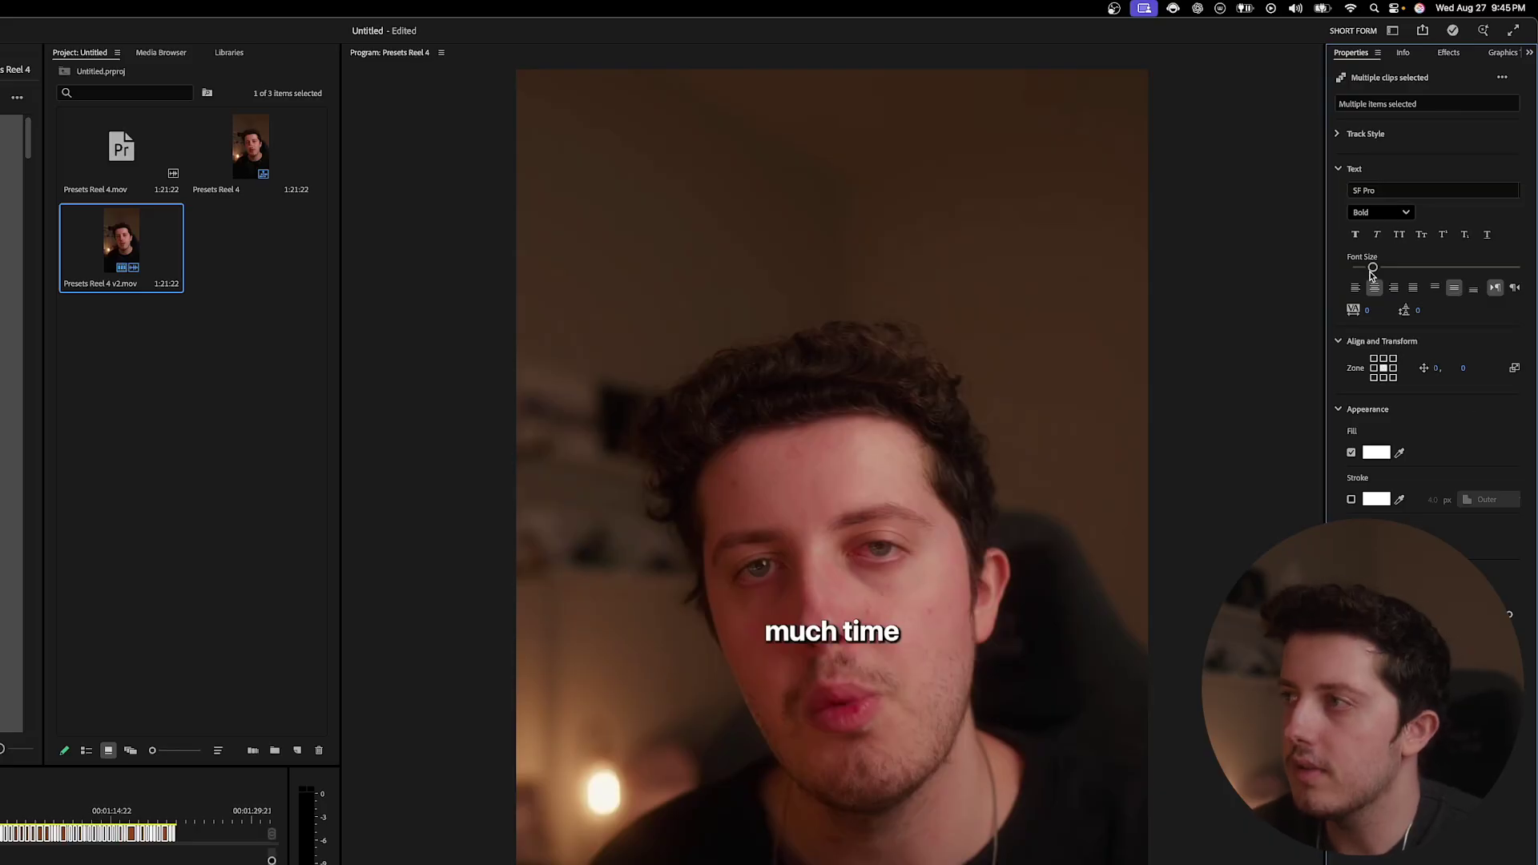
left_click_drag(1372, 268, 1381, 267)
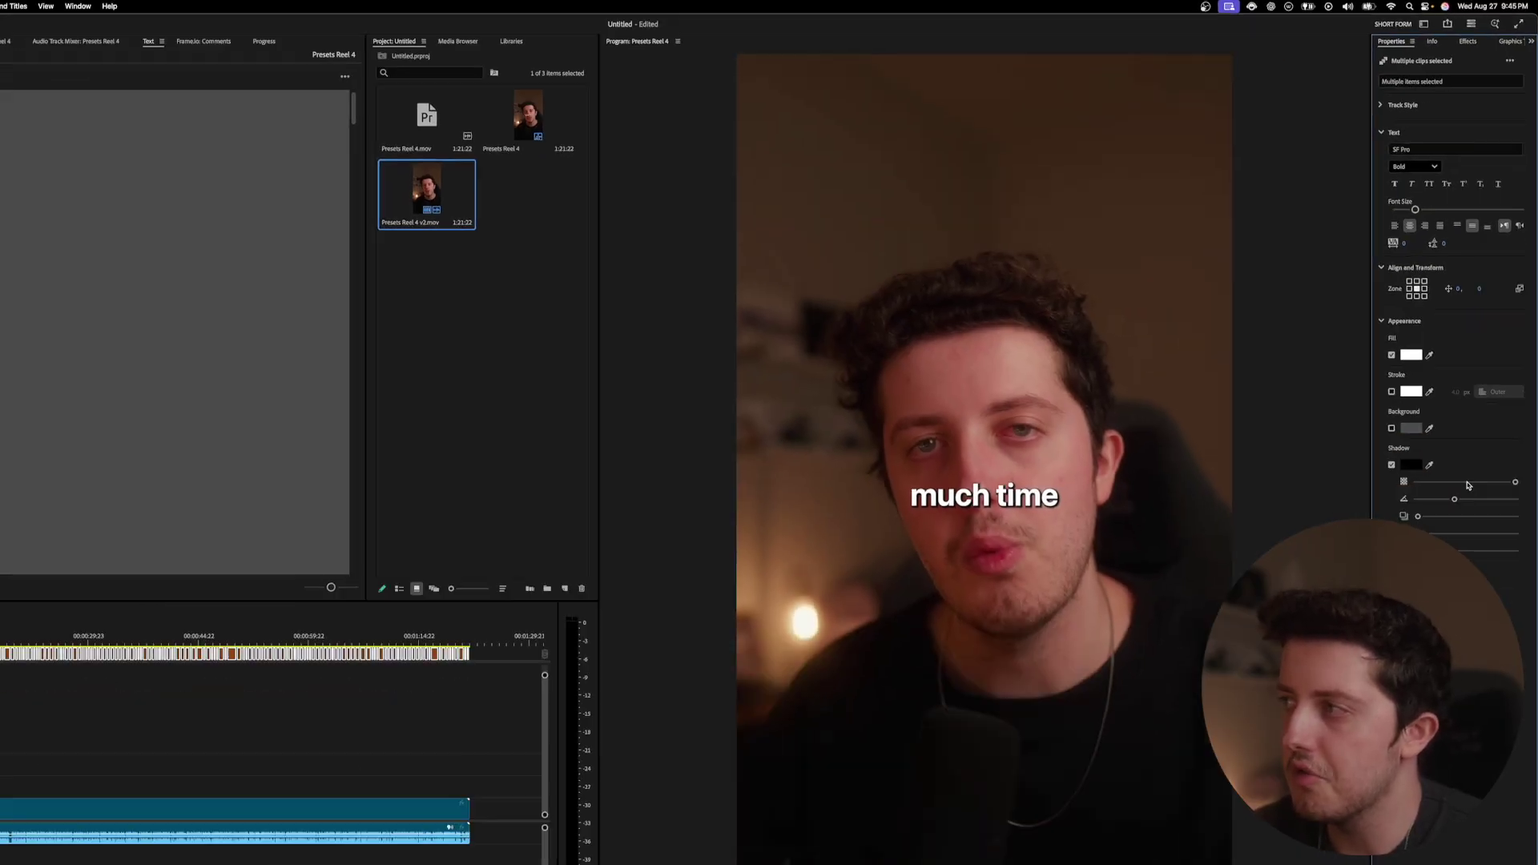
left_click_drag(1426, 618, 1430, 618)
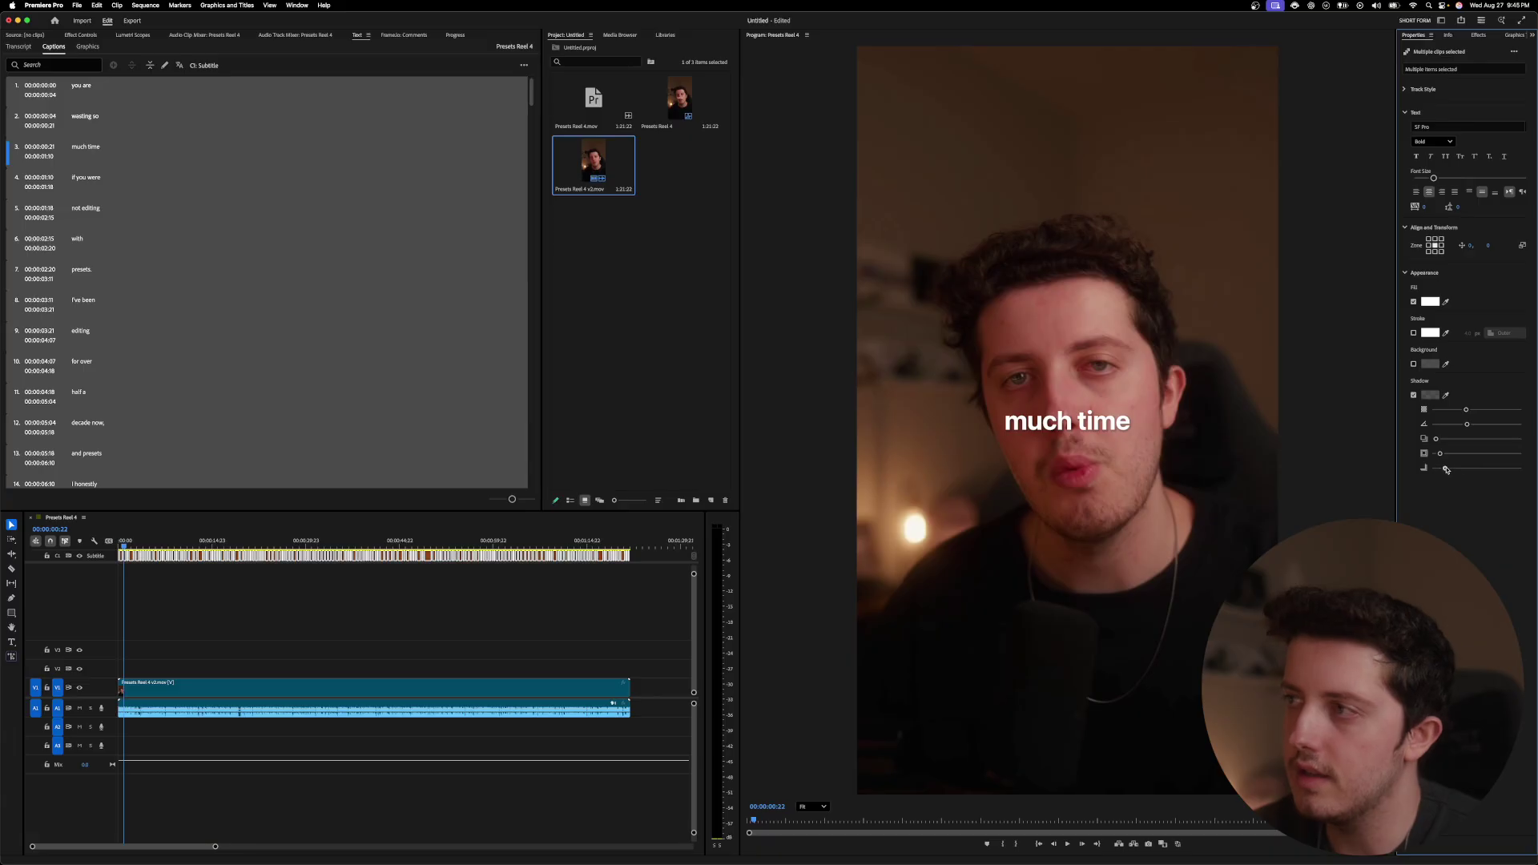
Step: Strengthen the caption drop shadow and scrub ahead to preview later captions
left_click_drag(1447, 465, 1491, 465)
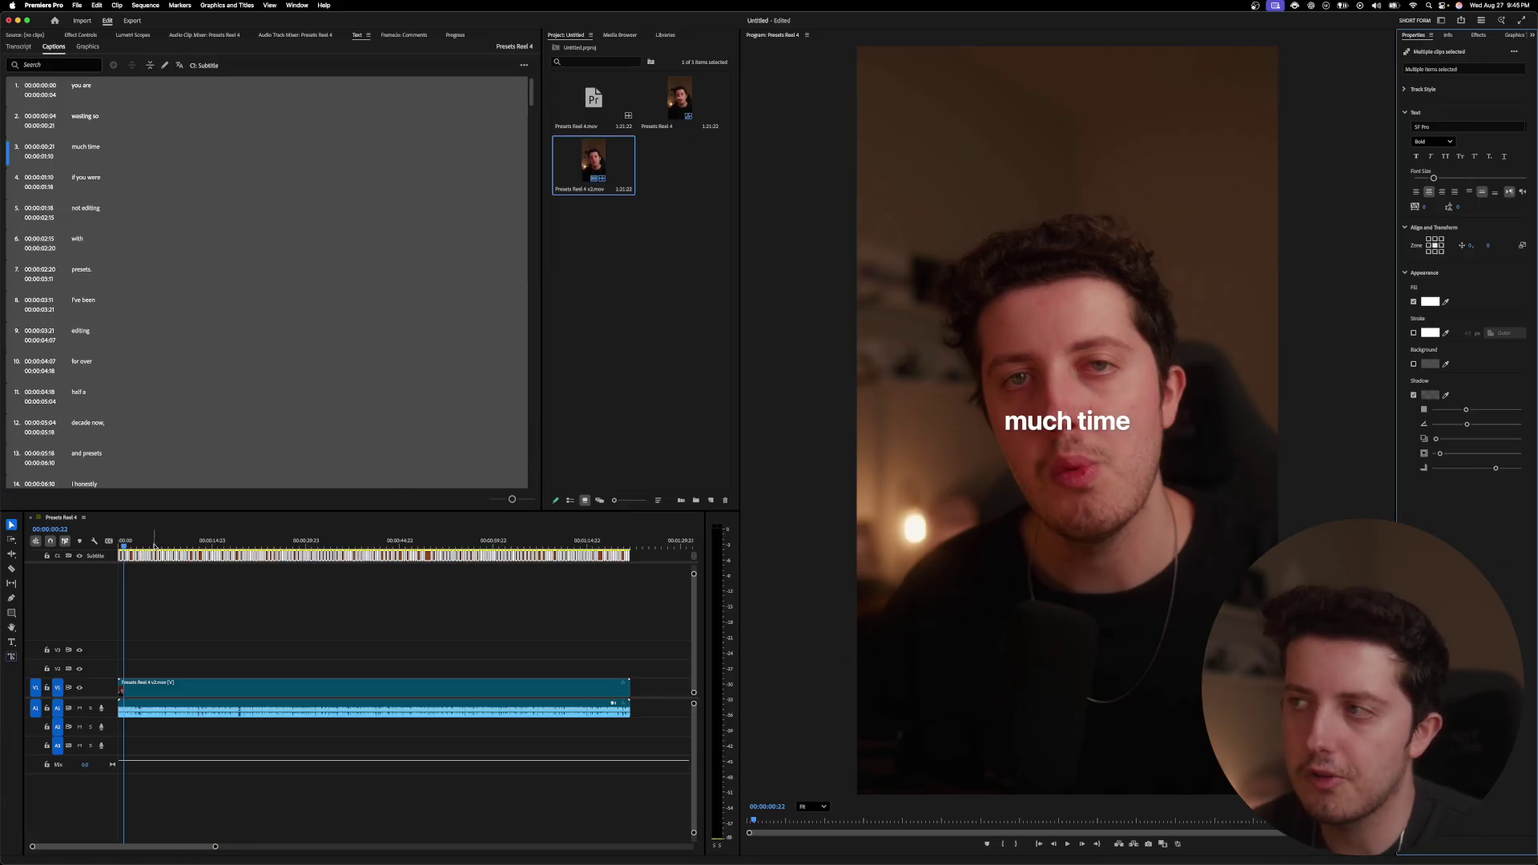
left_click_drag(224, 544, 243, 546)
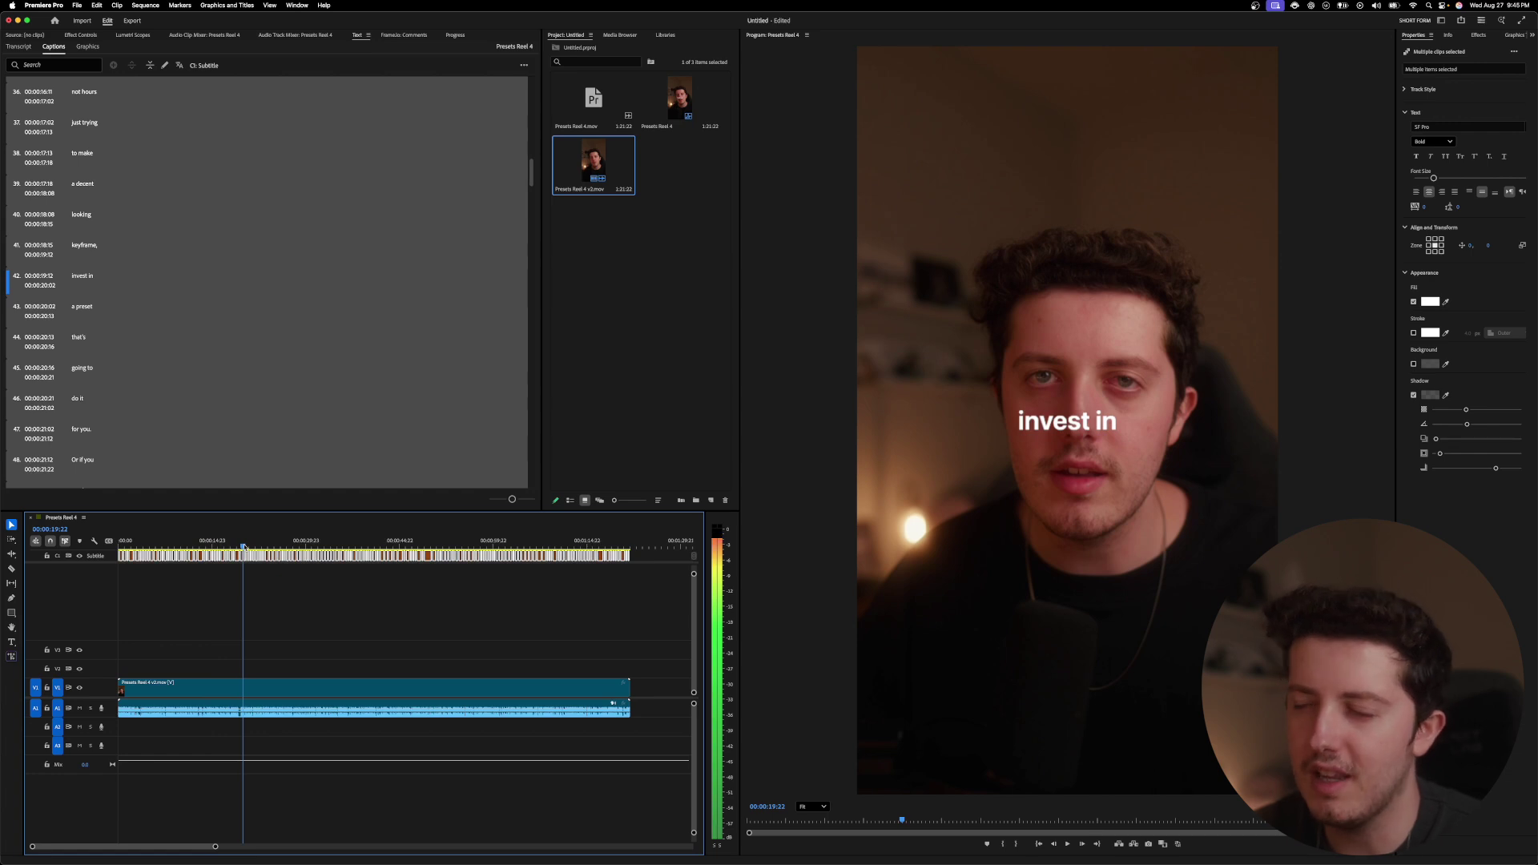
left_click_drag(243, 546, 510, 544)
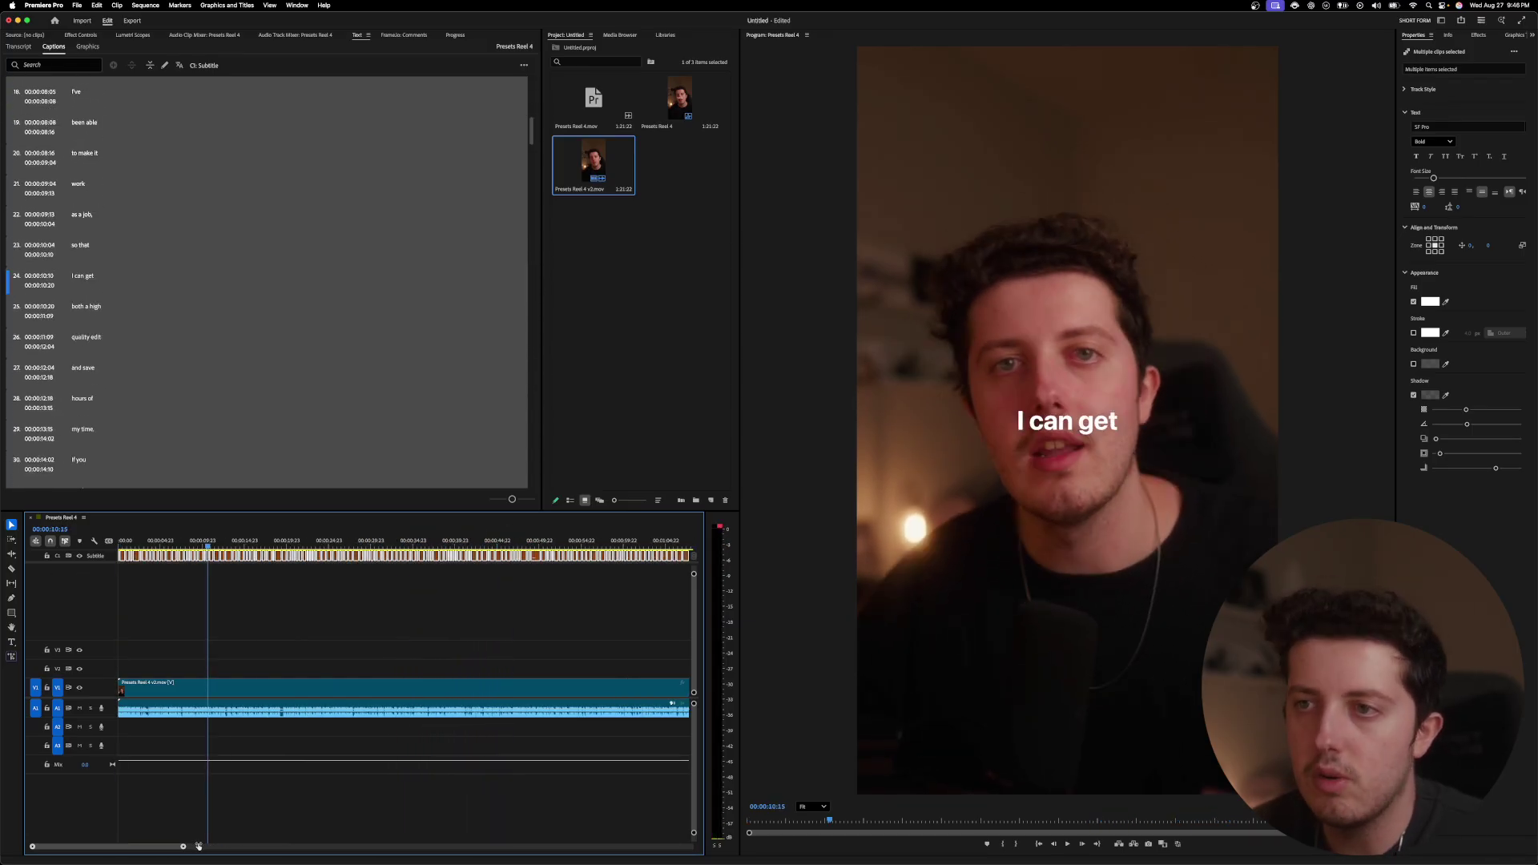
Step: Zoom in on the early captions, select the lone 'I've' caption and play around it
left_click_drag(199, 846, 111, 846)
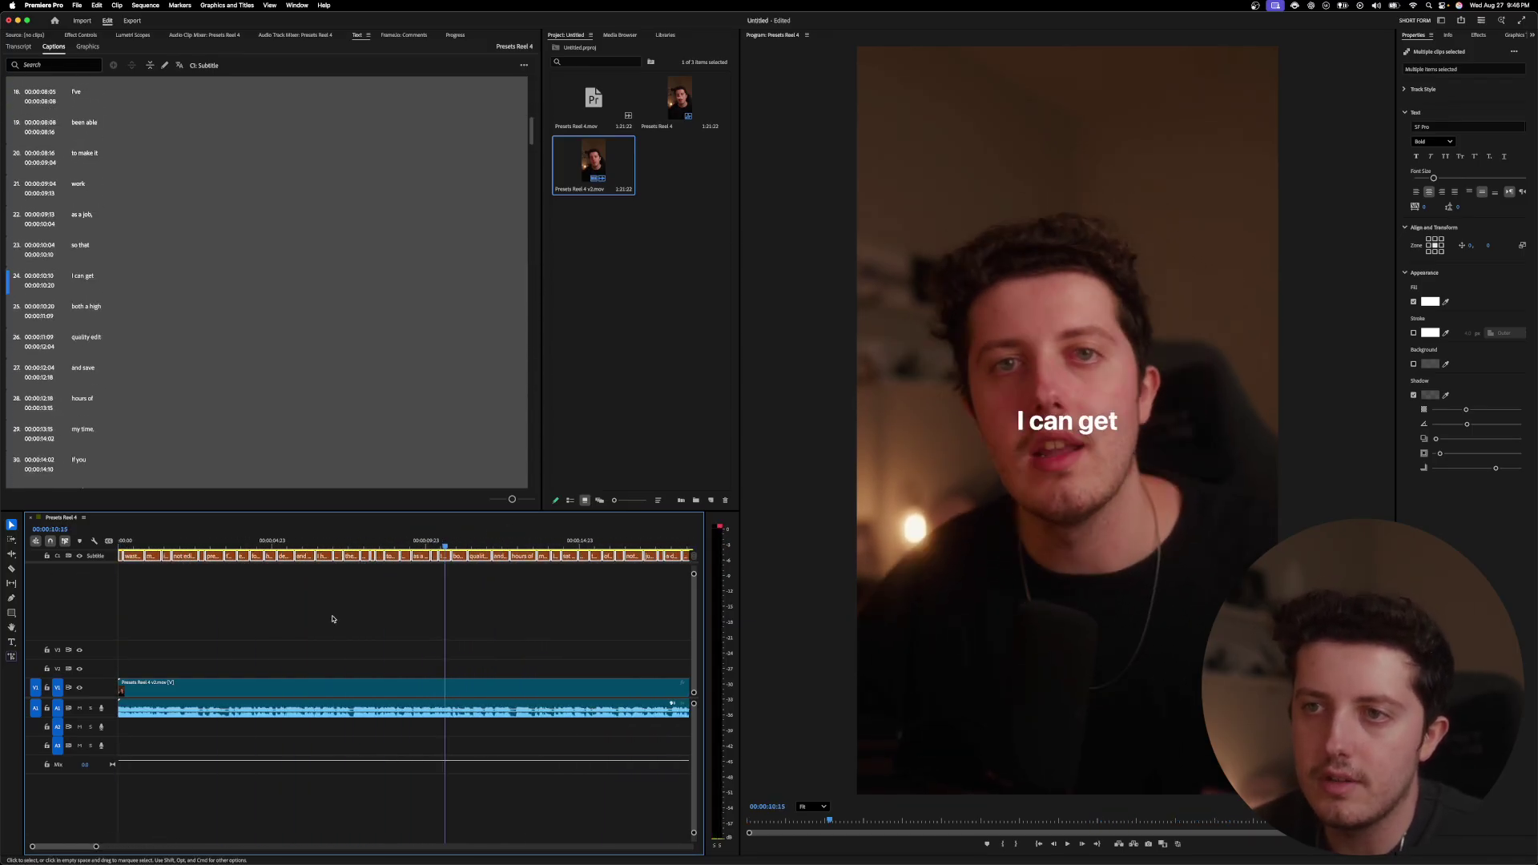
left_click(189, 542)
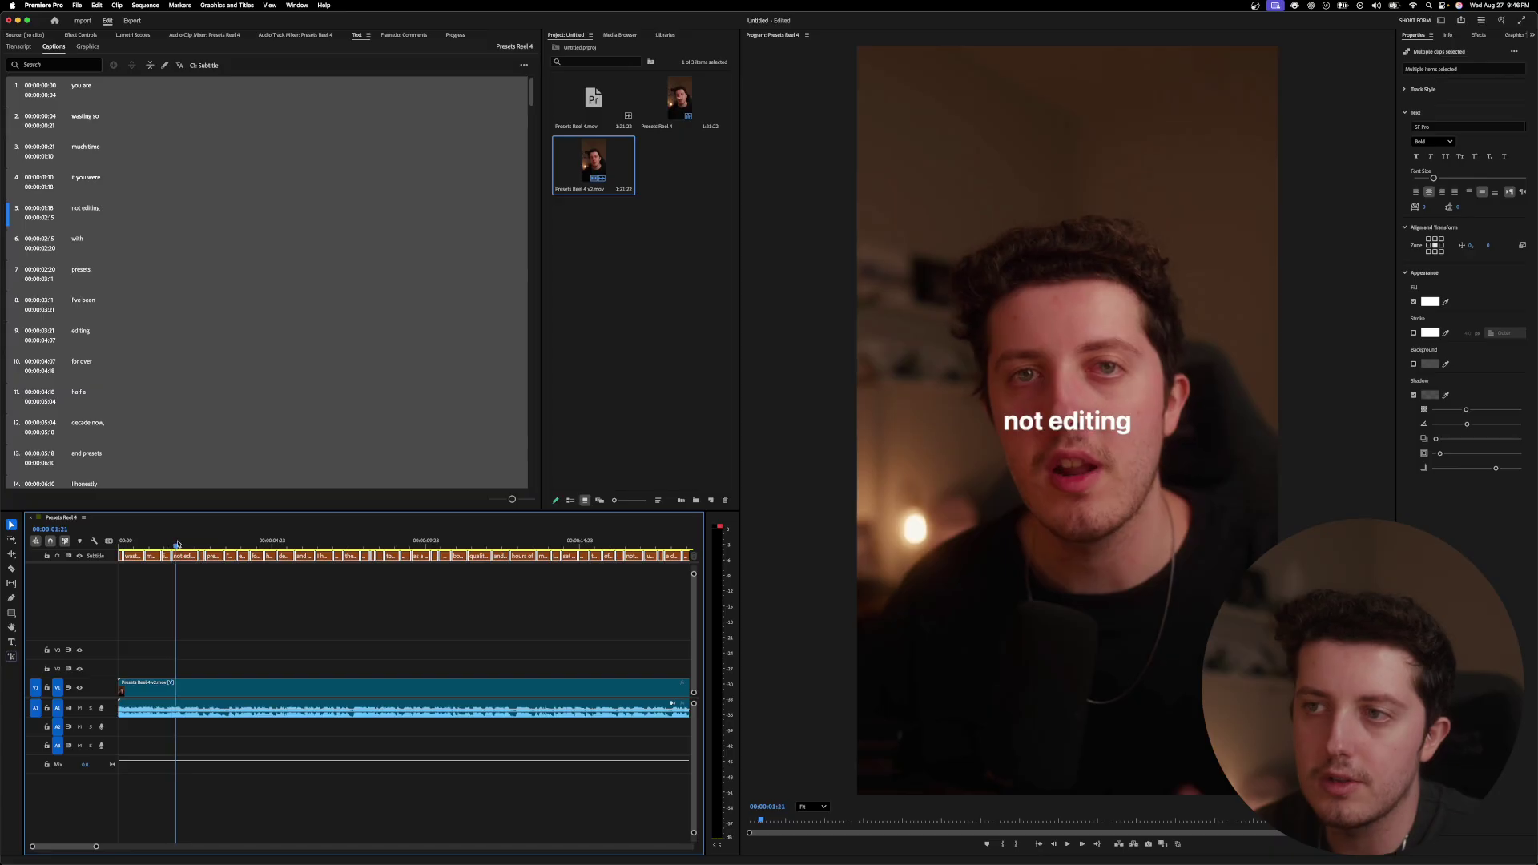
left_click_drag(189, 542, 377, 541)
key("=")
key("=")
key("=")
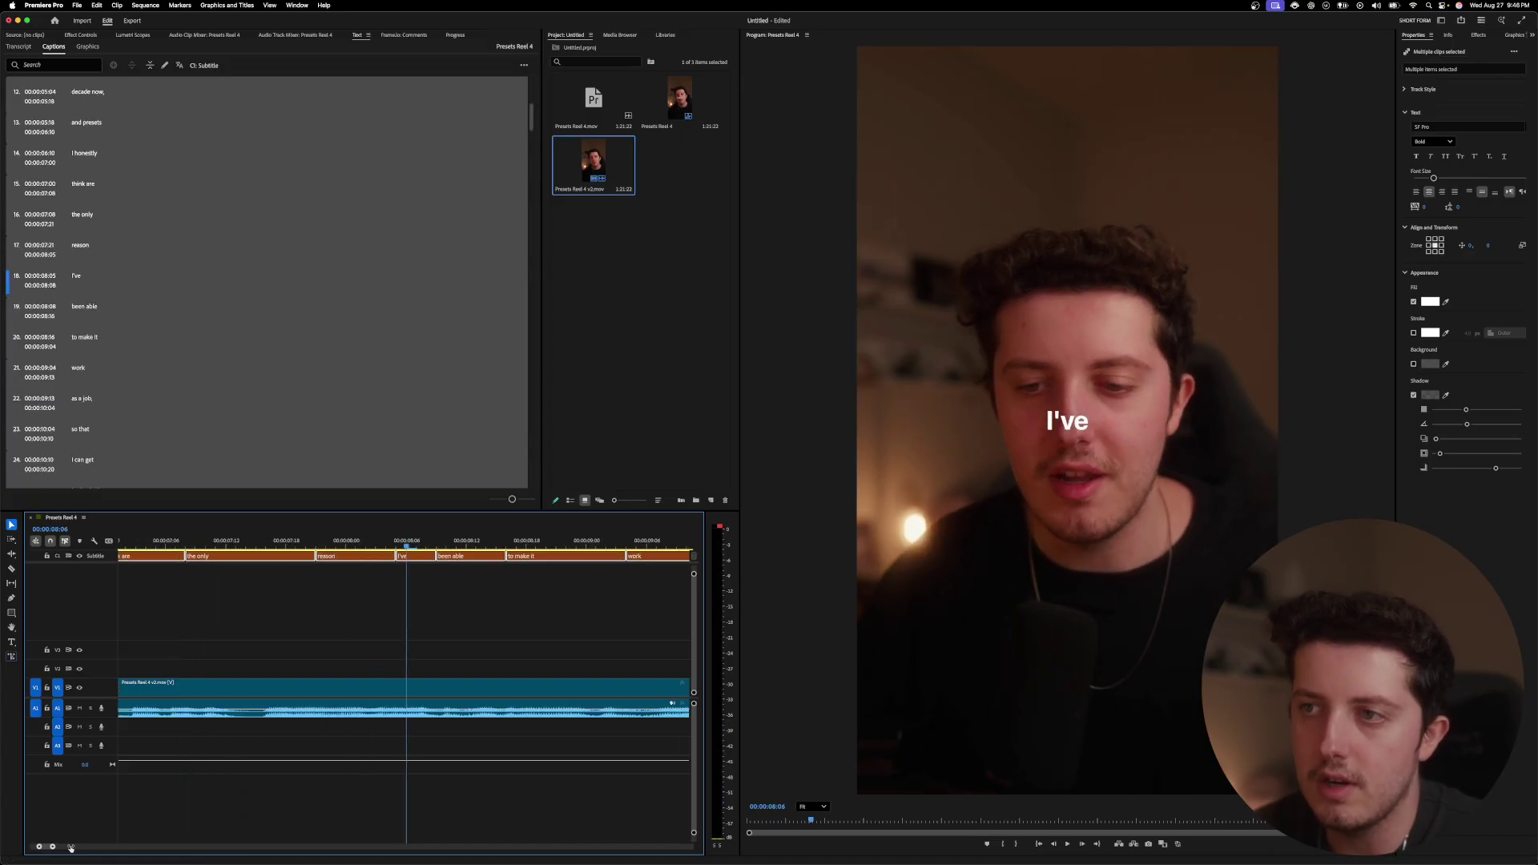
left_click(408, 565)
left_click(409, 558)
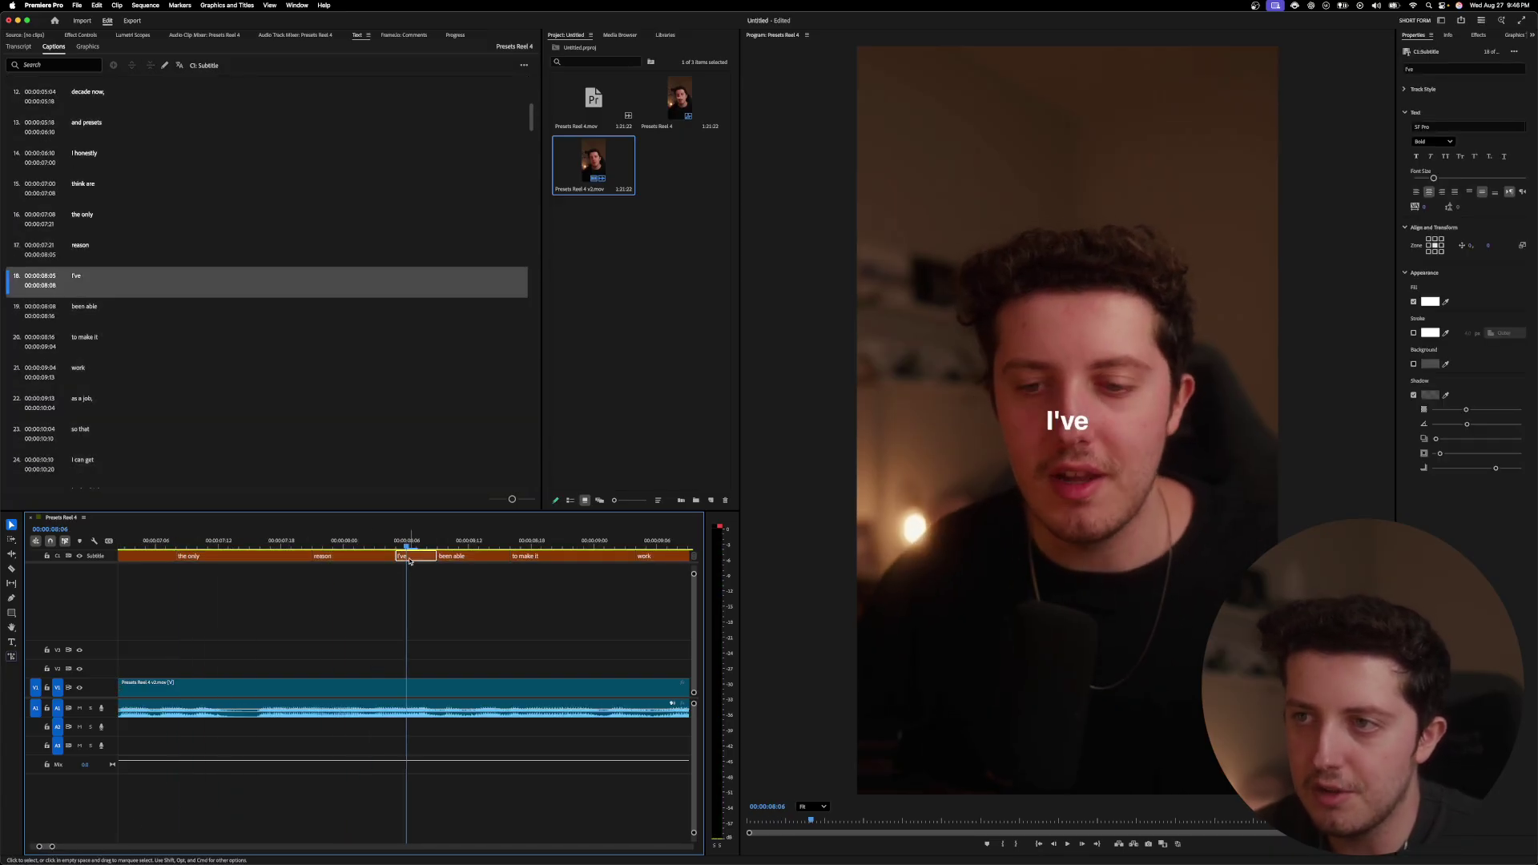
left_click_drag(406, 542, 353, 542)
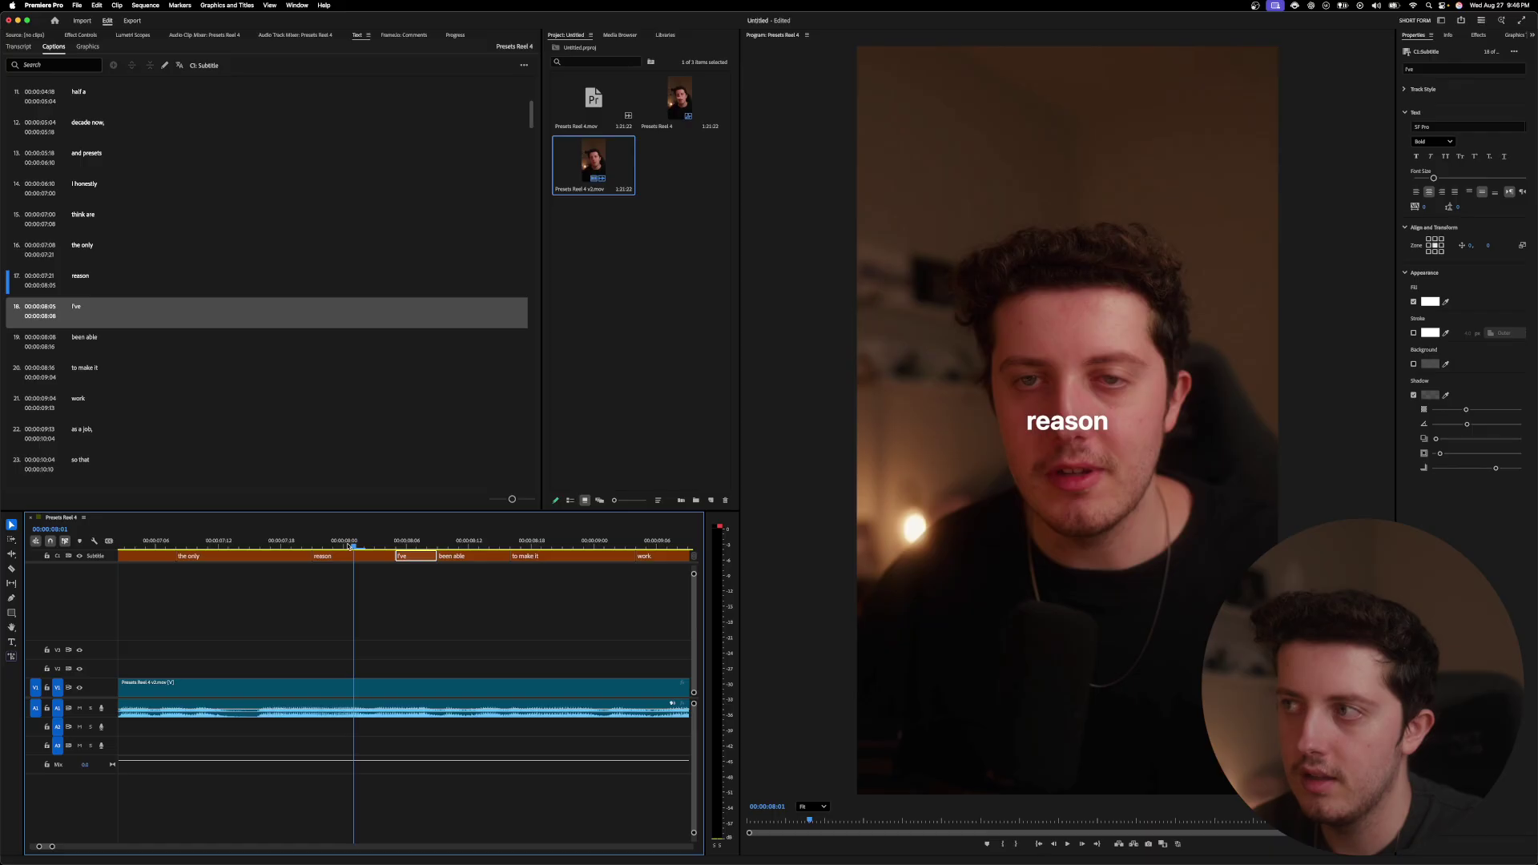
key("space")
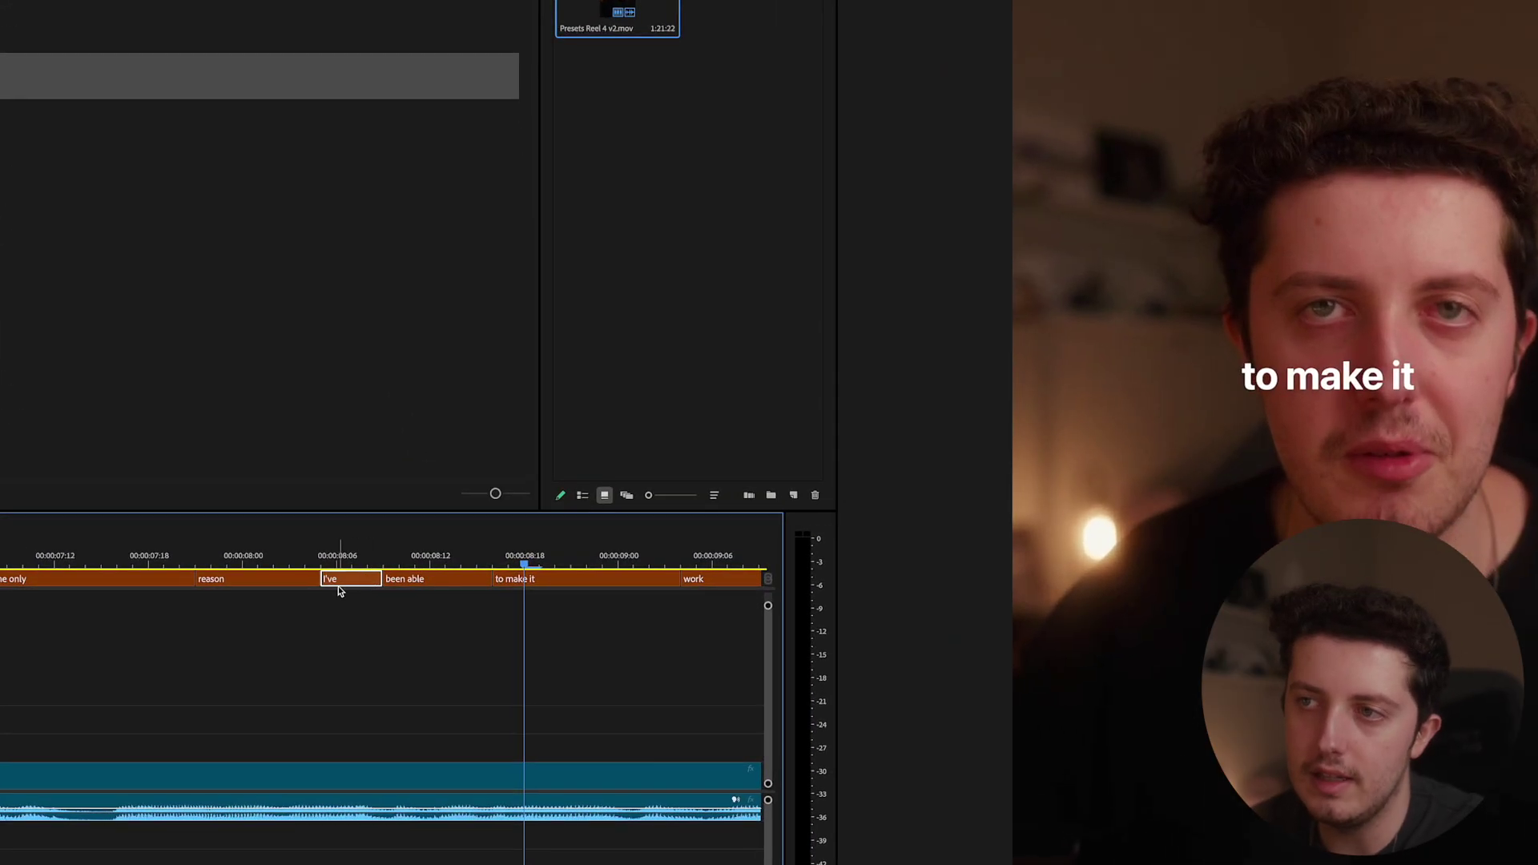
Step: Delete the 'I've' caption, extend 'been able' into the gap, and prefix its text with 'I've'
key("Delete")
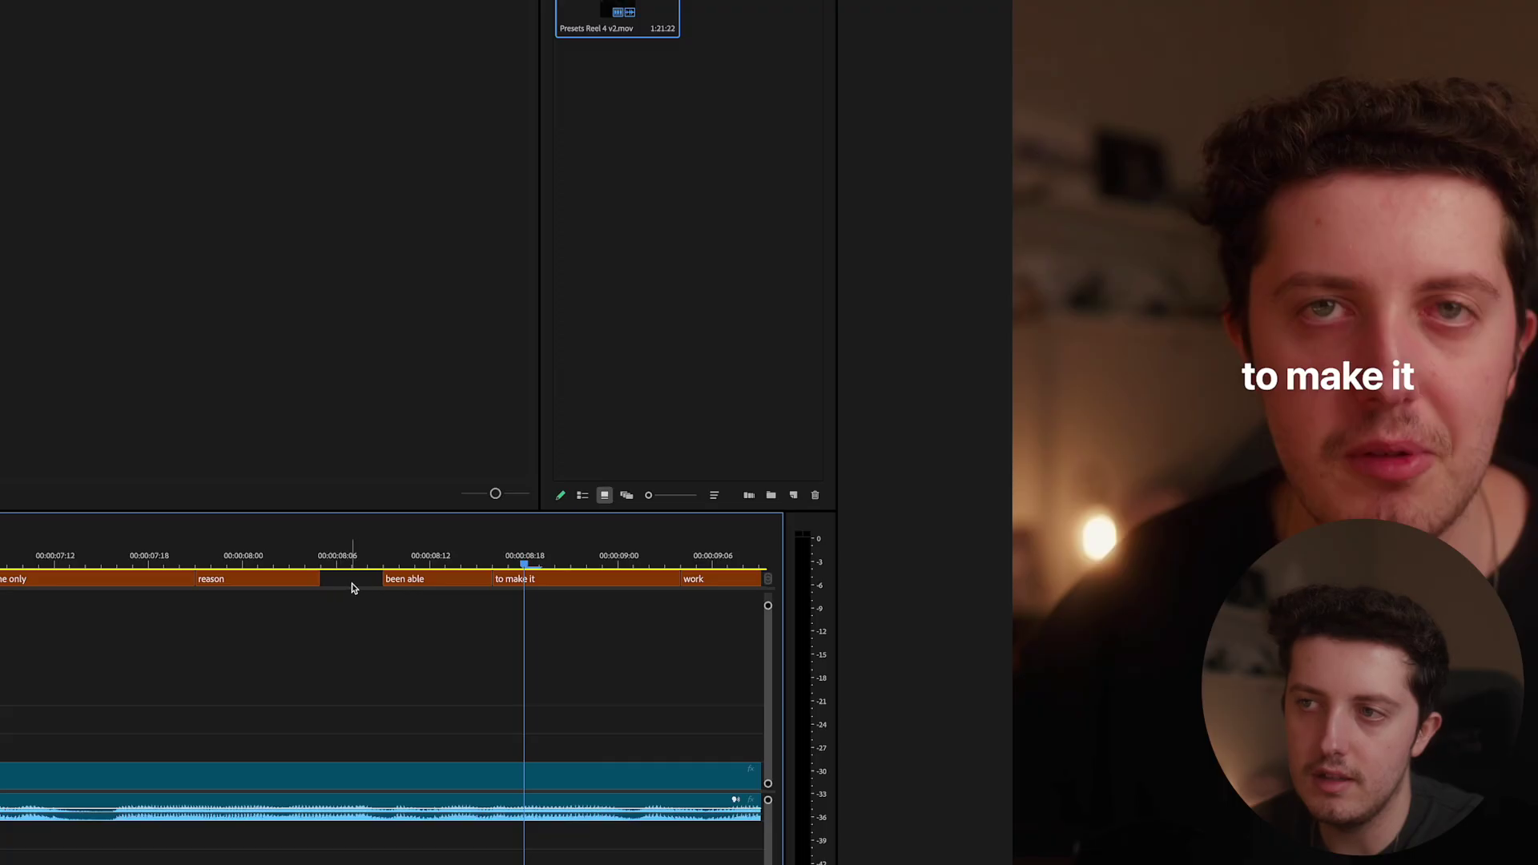
left_click_drag(382, 578, 336, 566)
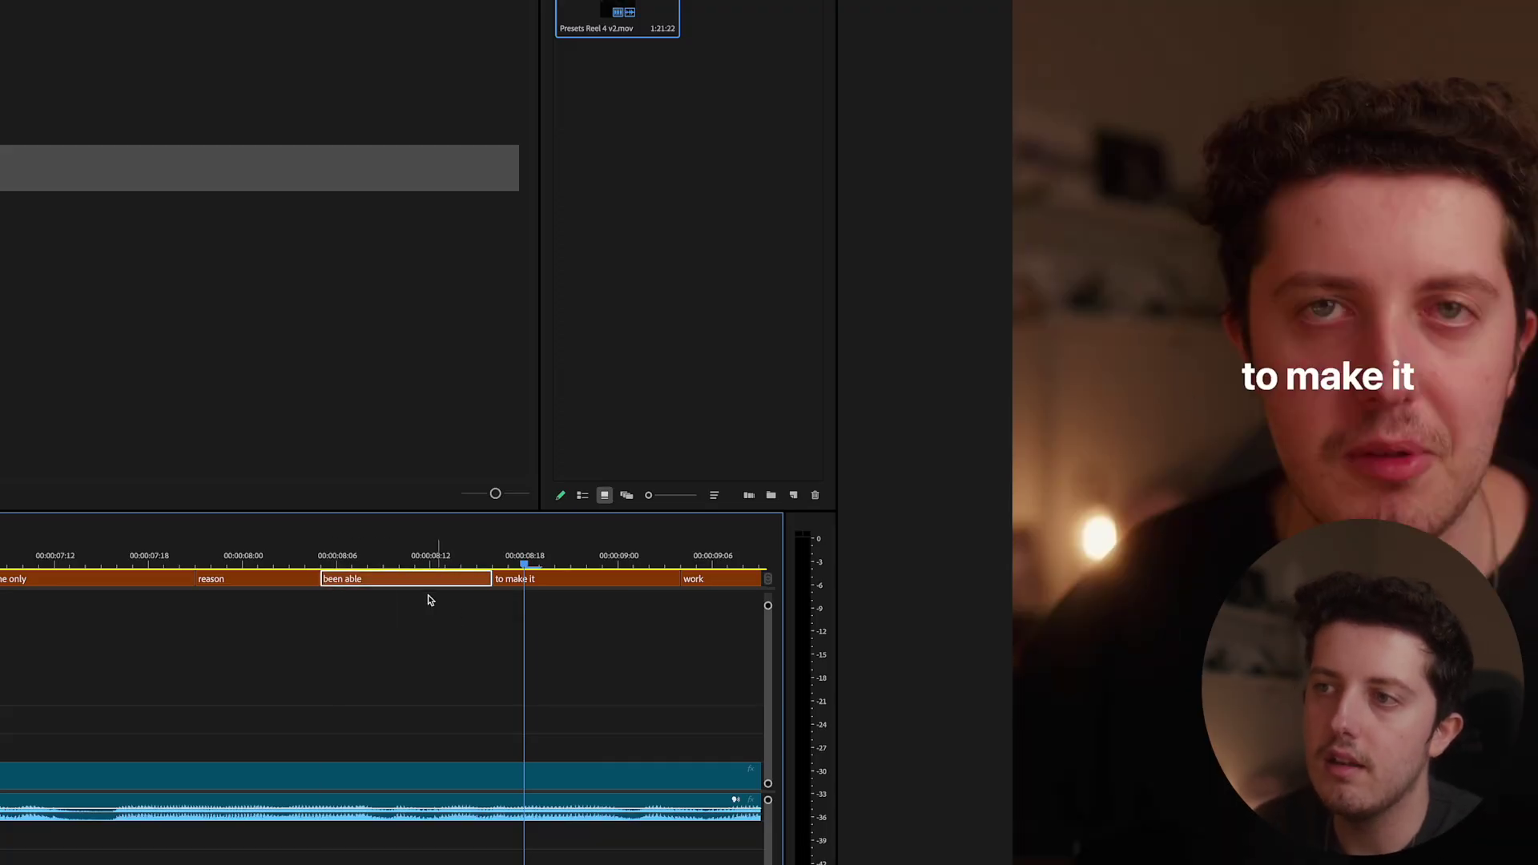
left_click(1344, 375)
left_click(1247, 374)
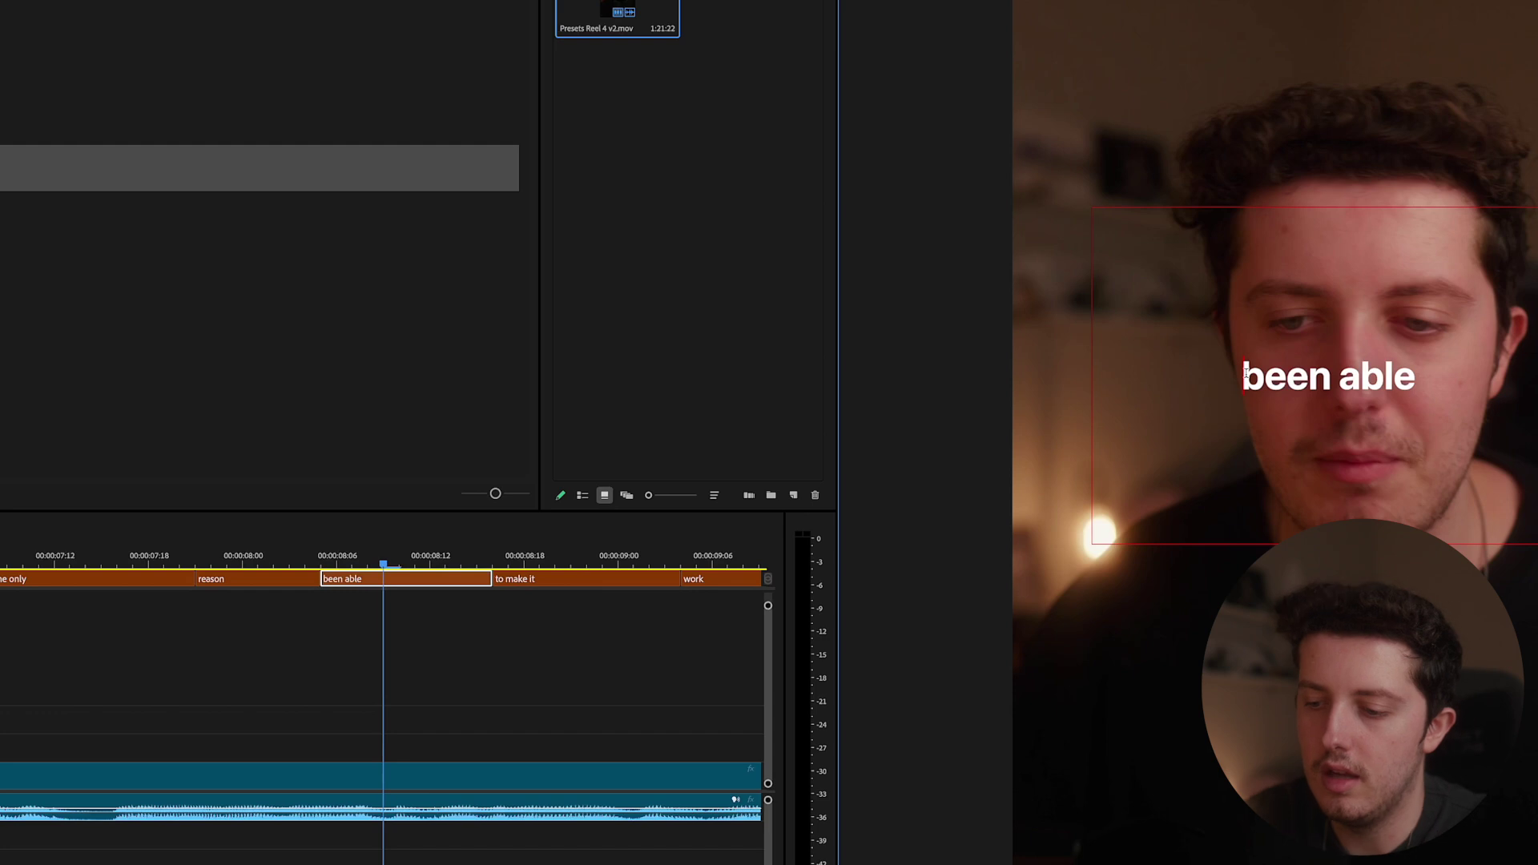
type("I've")
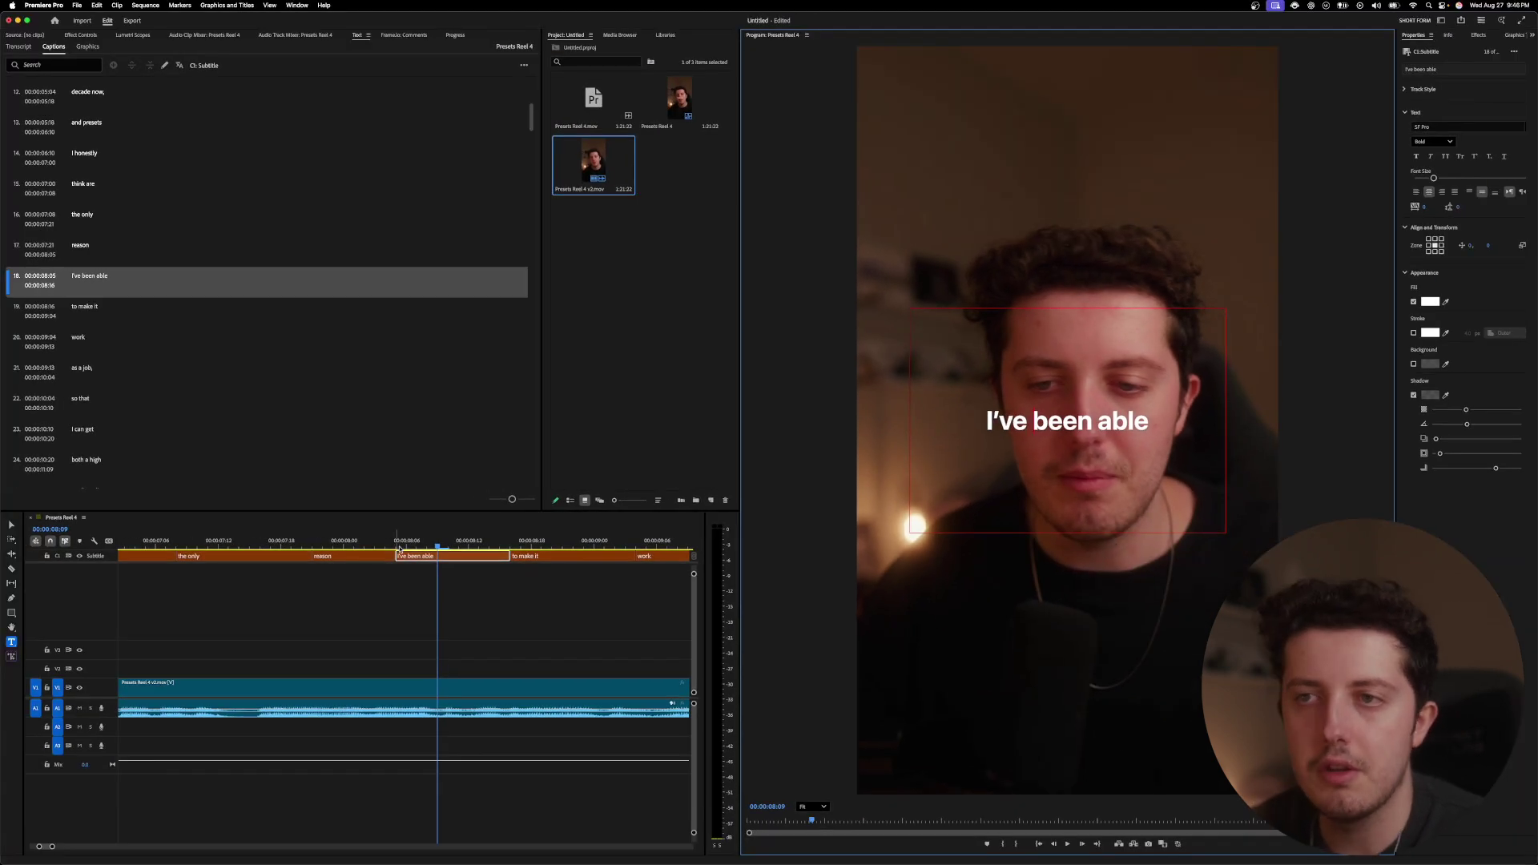
left_click(399, 548)
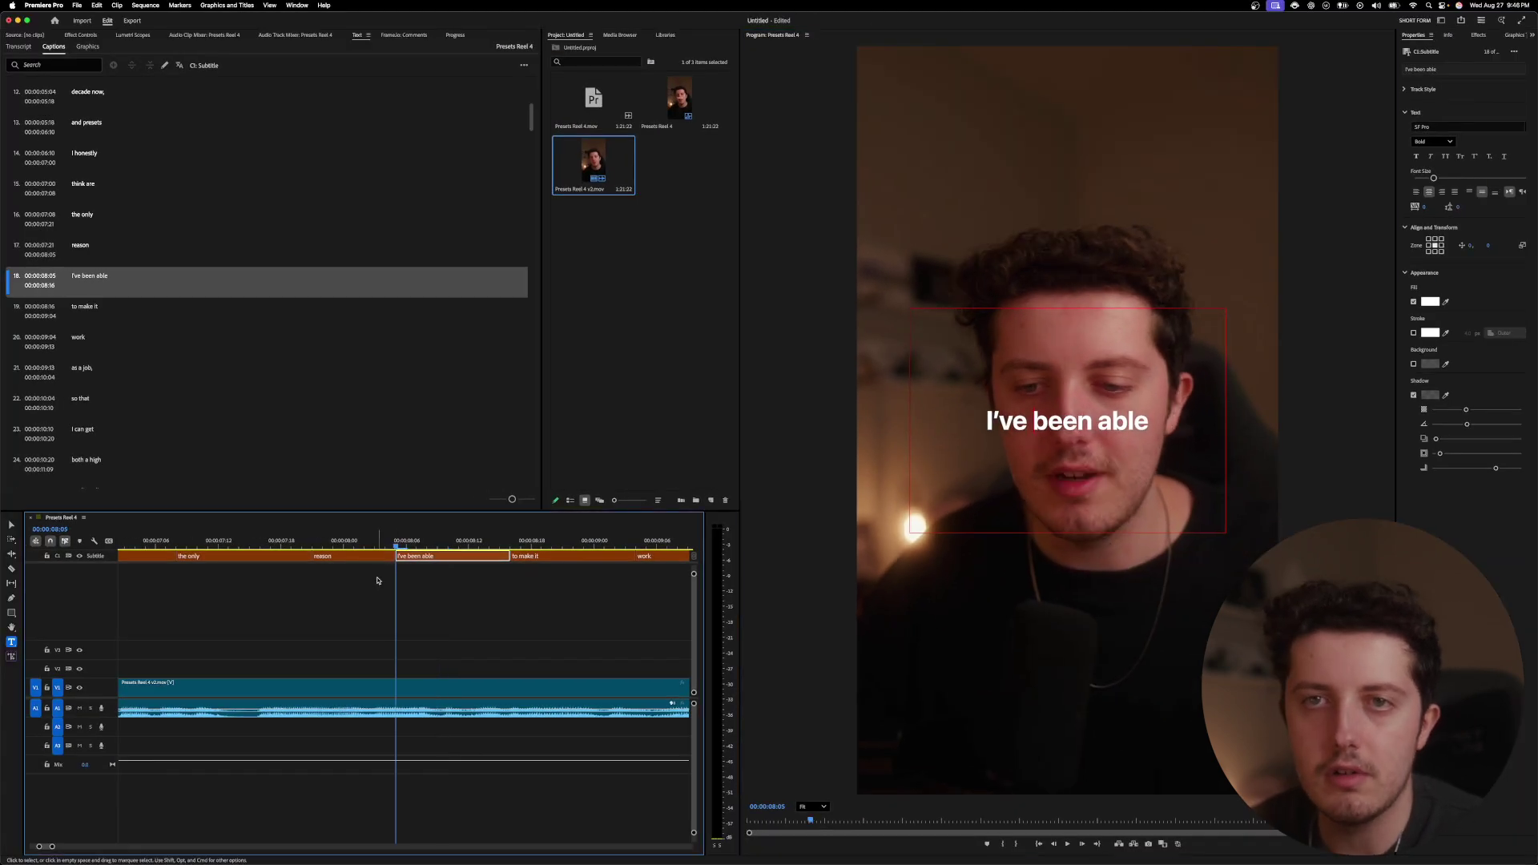
Step: Zoom the timeline out and marquee-select all the caption clips
left_click_drag(52, 847, 192, 847)
left_click(229, 595)
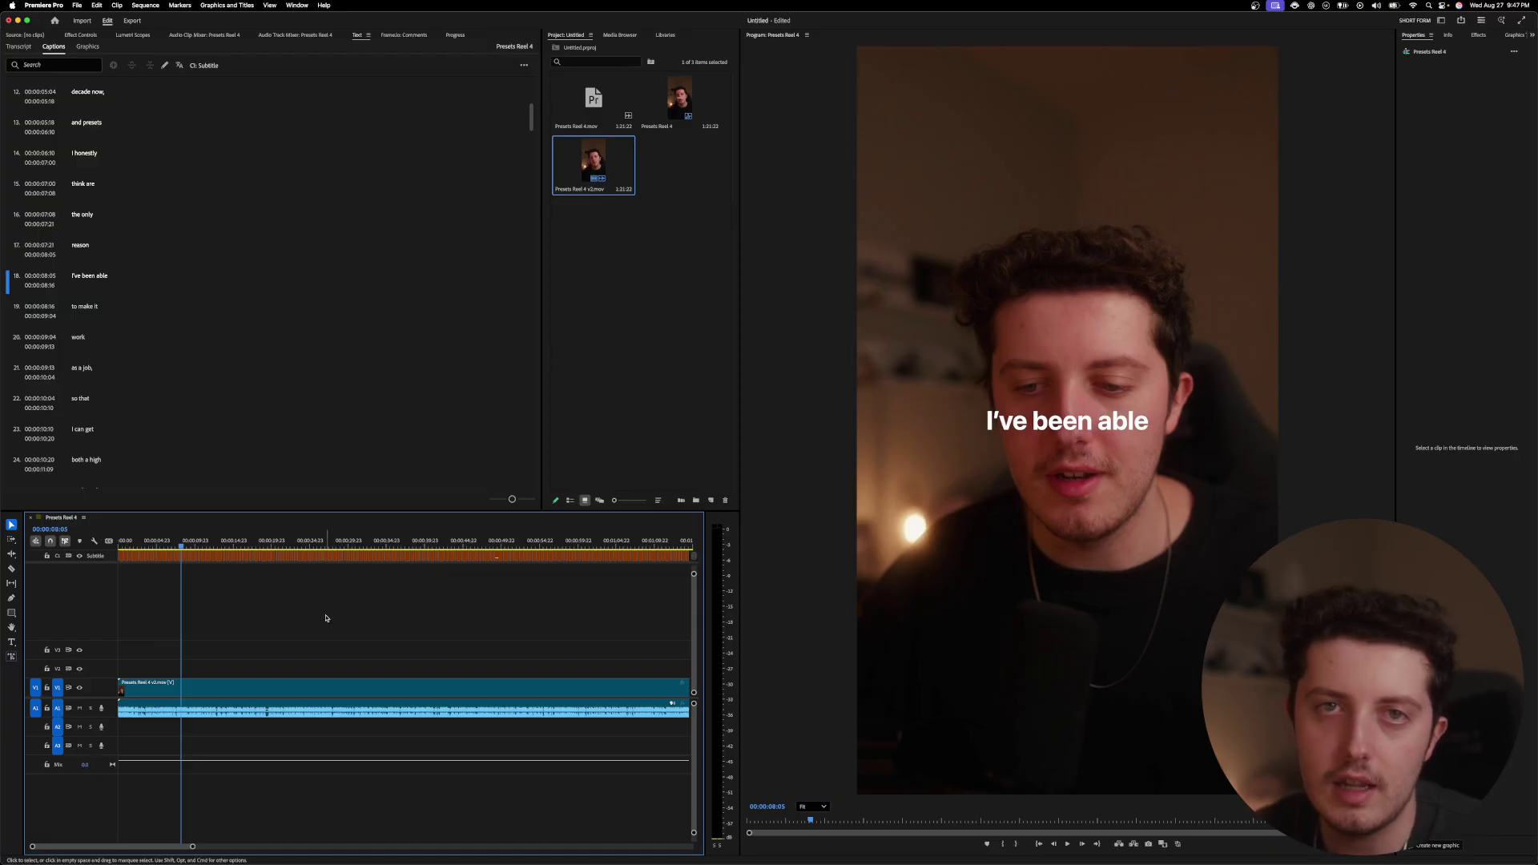
key("minus")
key("minus")
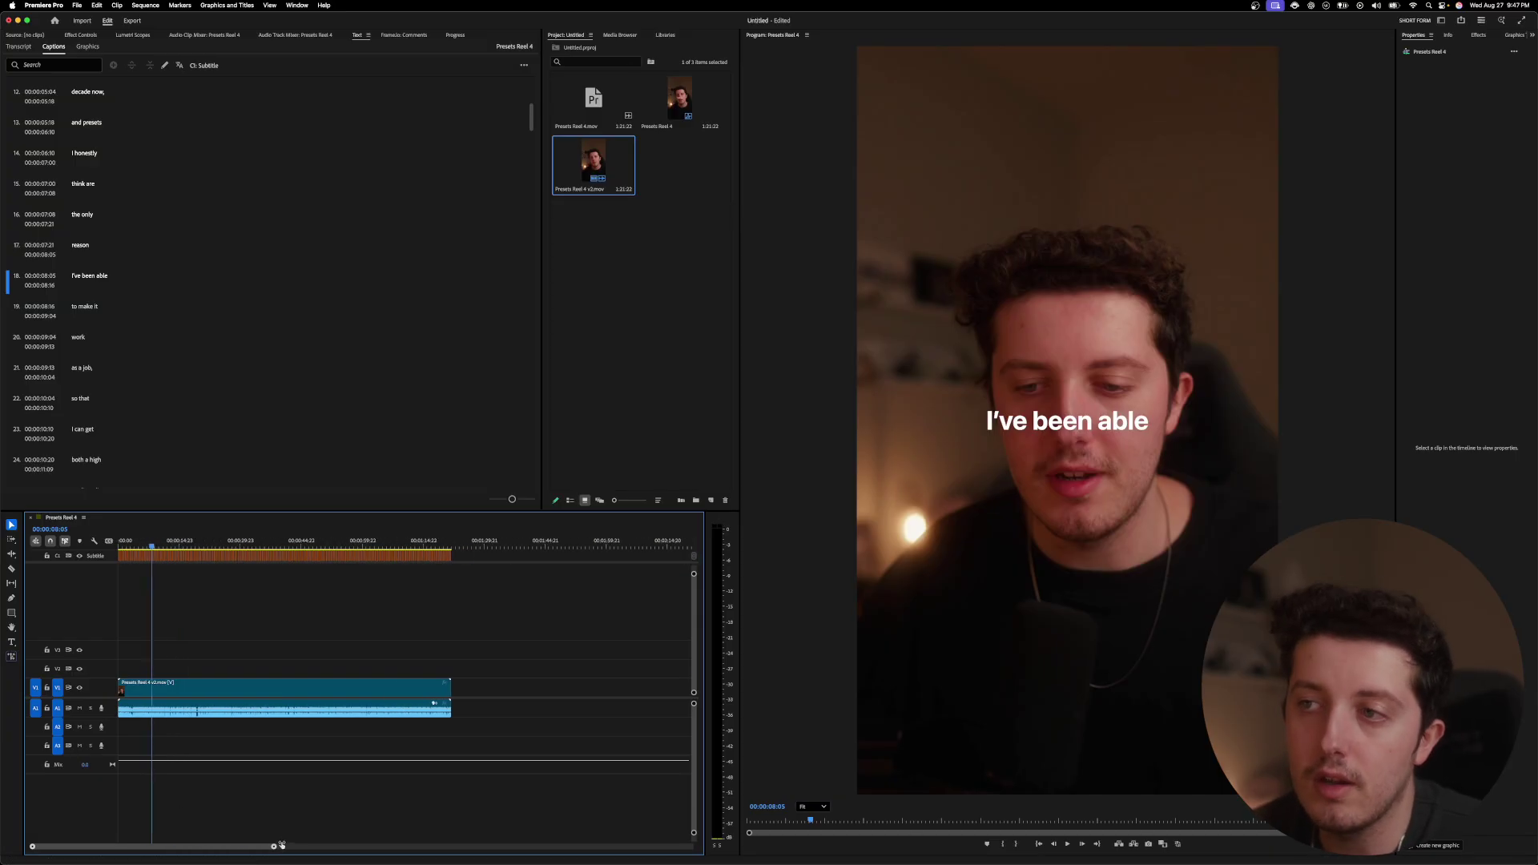
left_click_drag(503, 576, 113, 551)
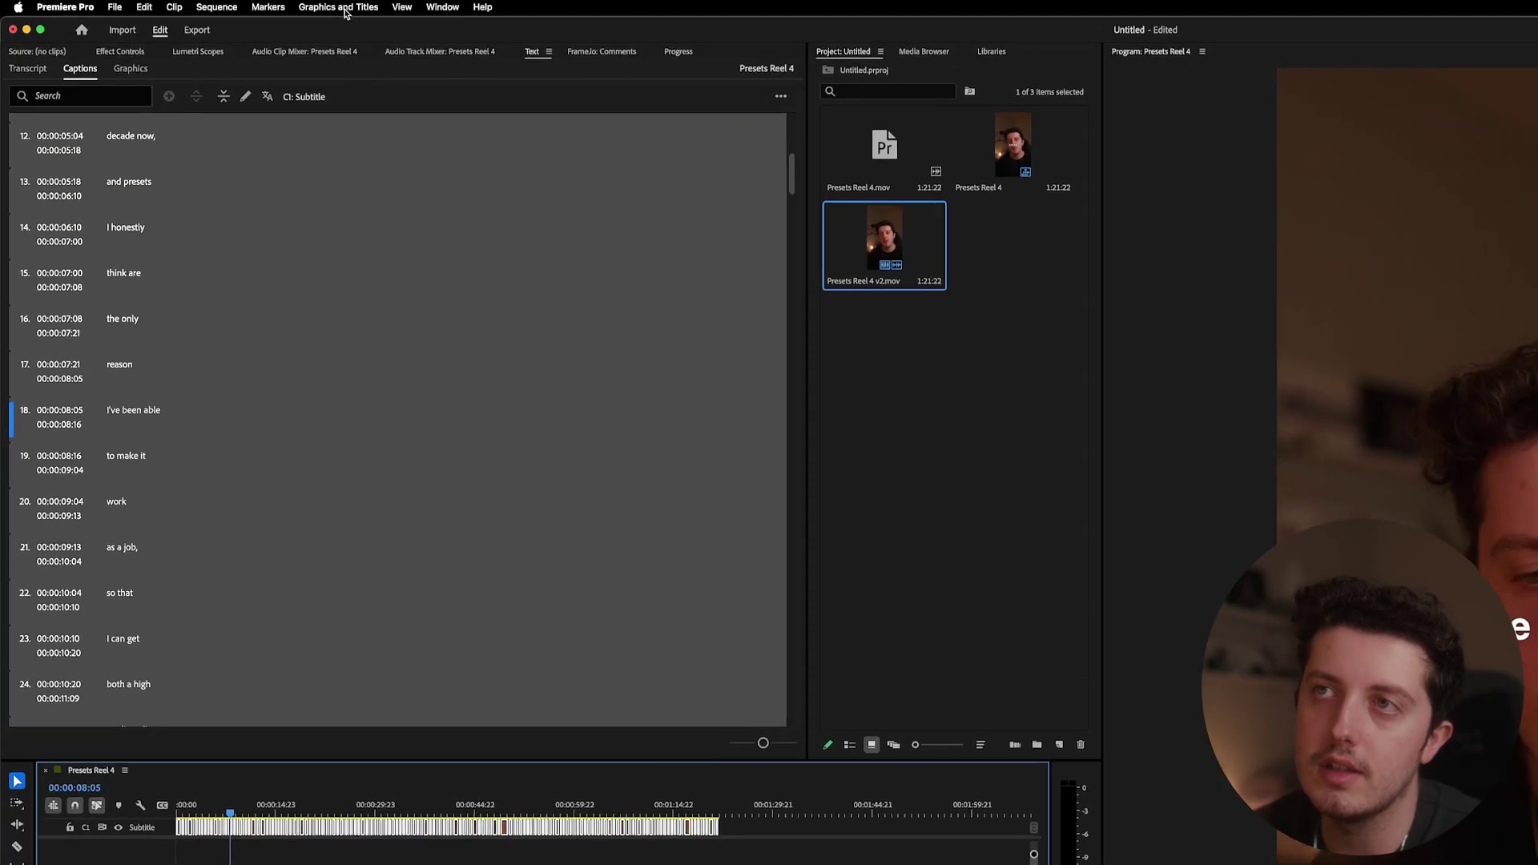
Step: Upgrade all captions to graphic clips via Graphics and Titles, then select the first 'you are' graphic
left_click(230, 6)
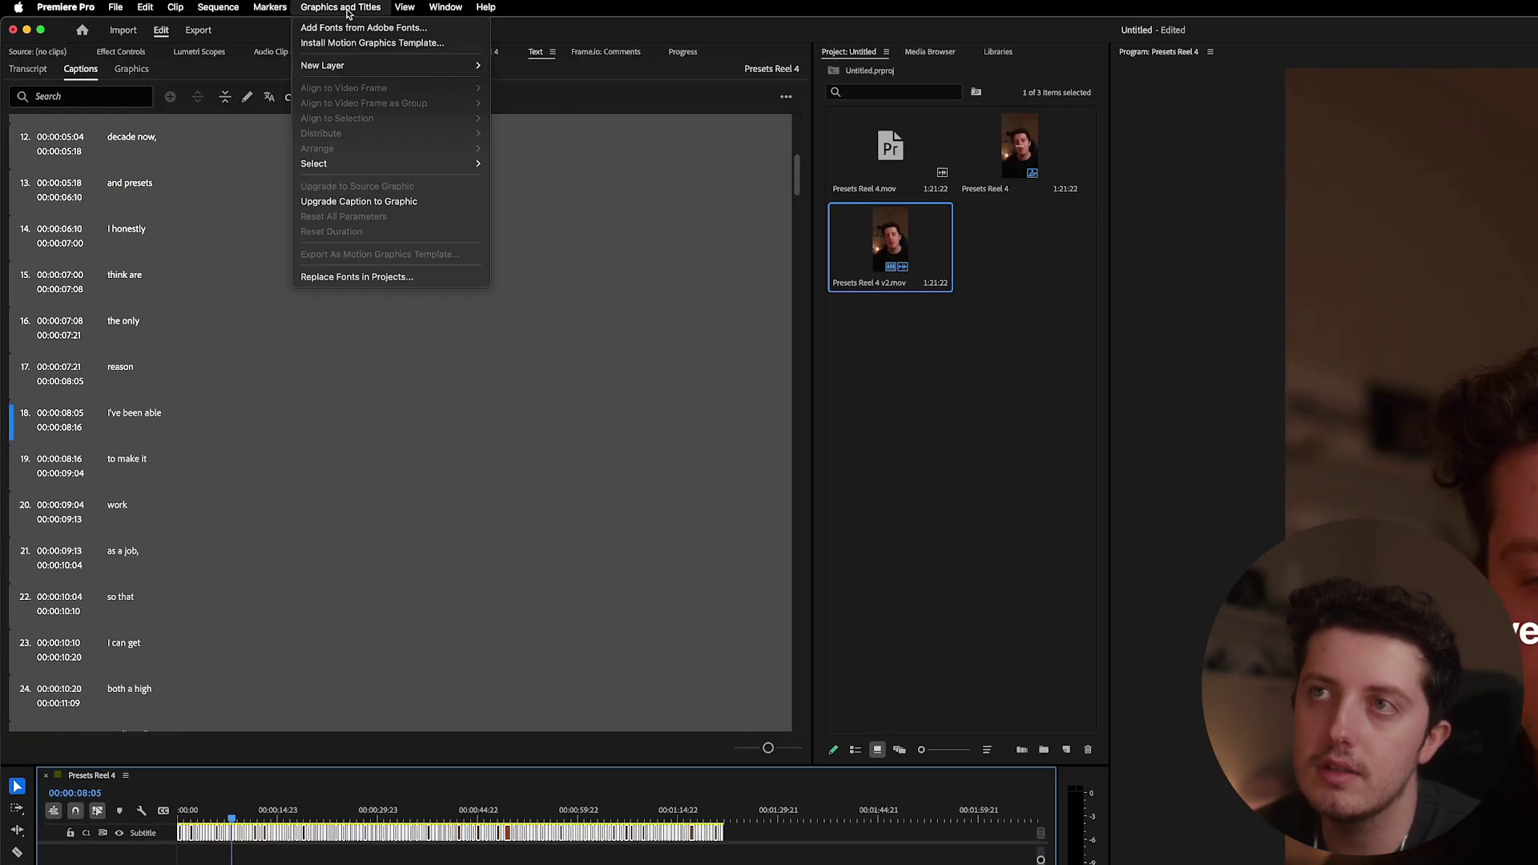
left_click(377, 202)
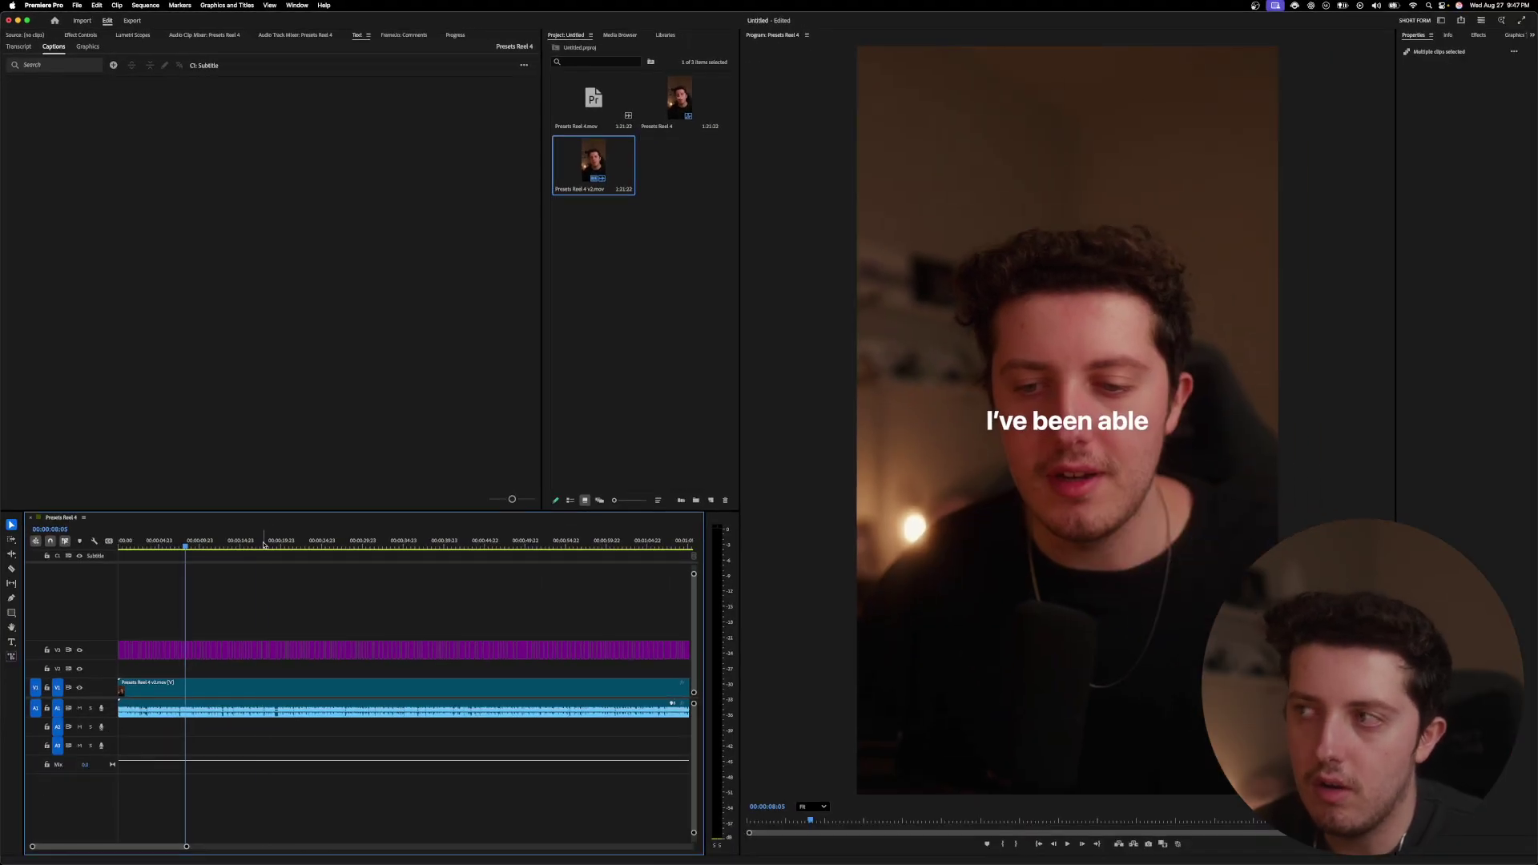
left_click_drag(153, 553, 118, 559)
key("=")
key("=")
key("=")
key("=")
left_click(147, 651)
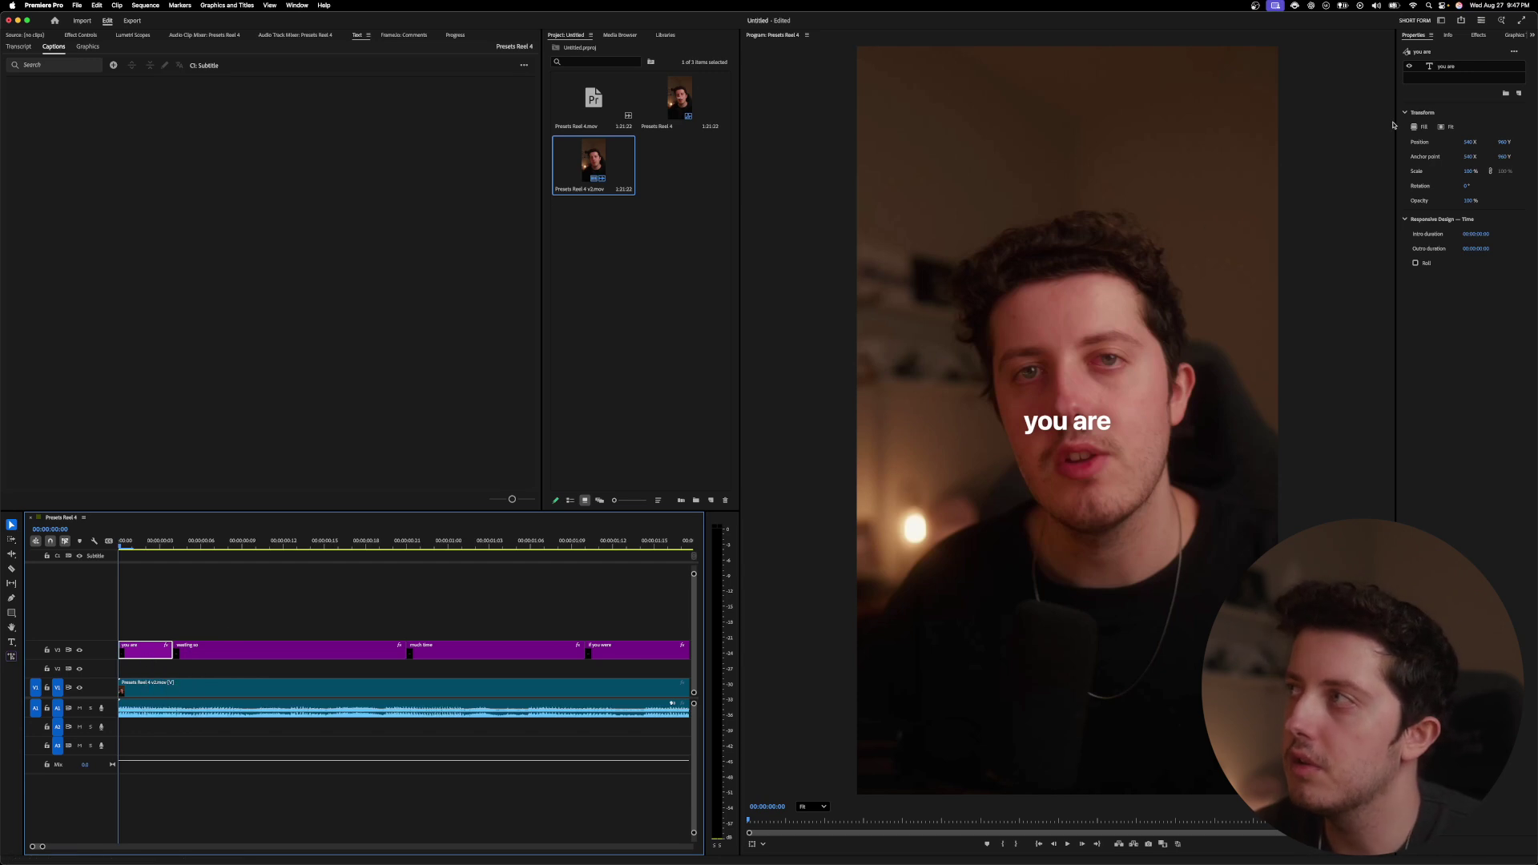
Step: Apply the Pop Text (Captions) preset from Creator Club Text Effects & Animations to 'you are'
left_click(1478, 35)
left_click(1409, 67)
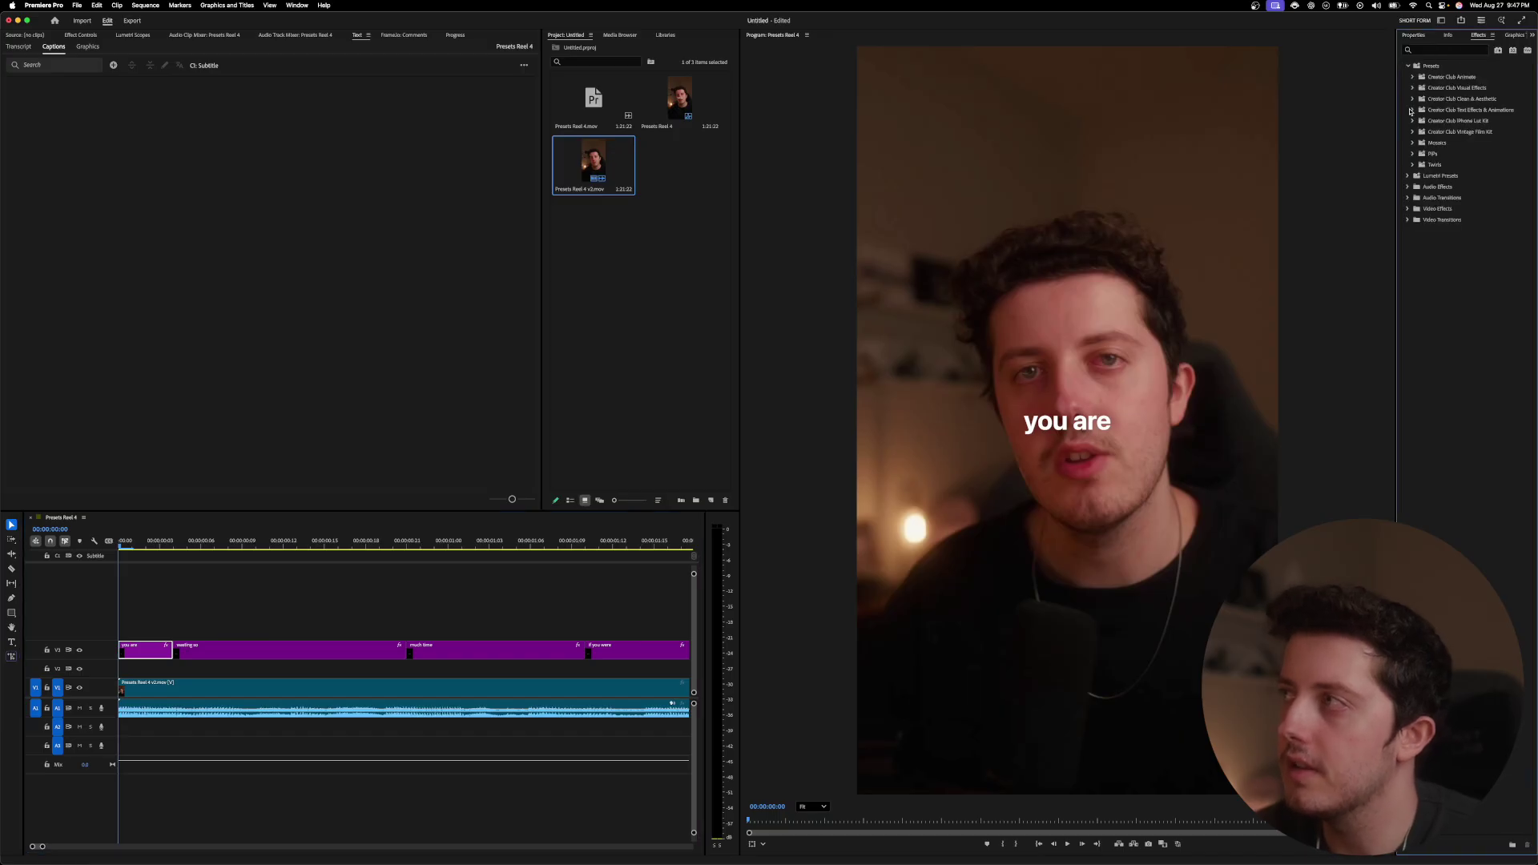
left_click(1412, 110)
left_click(1460, 265)
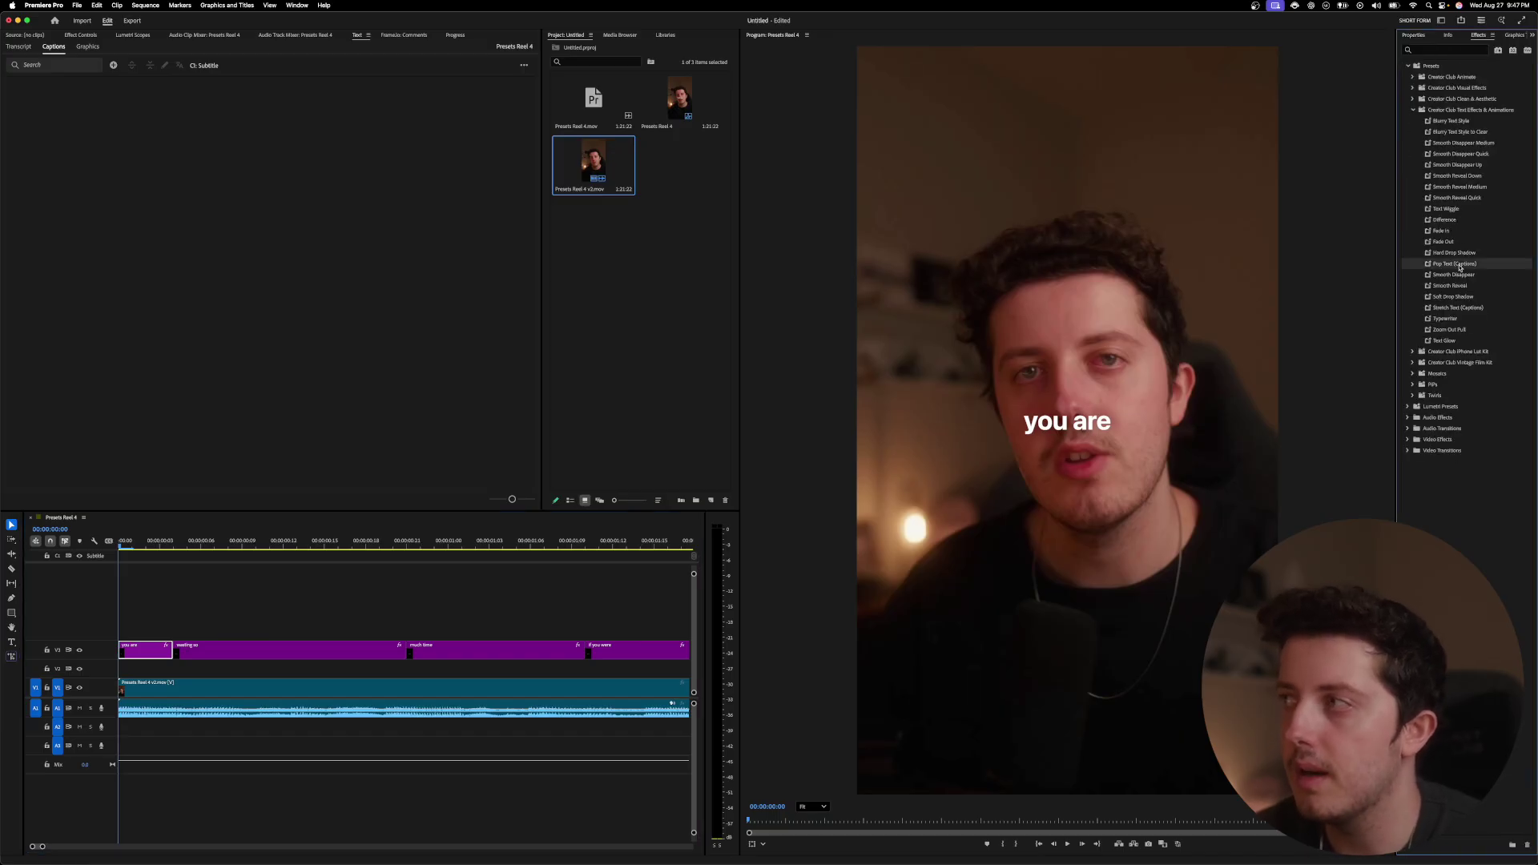
left_click_drag(289, 536, 165, 648)
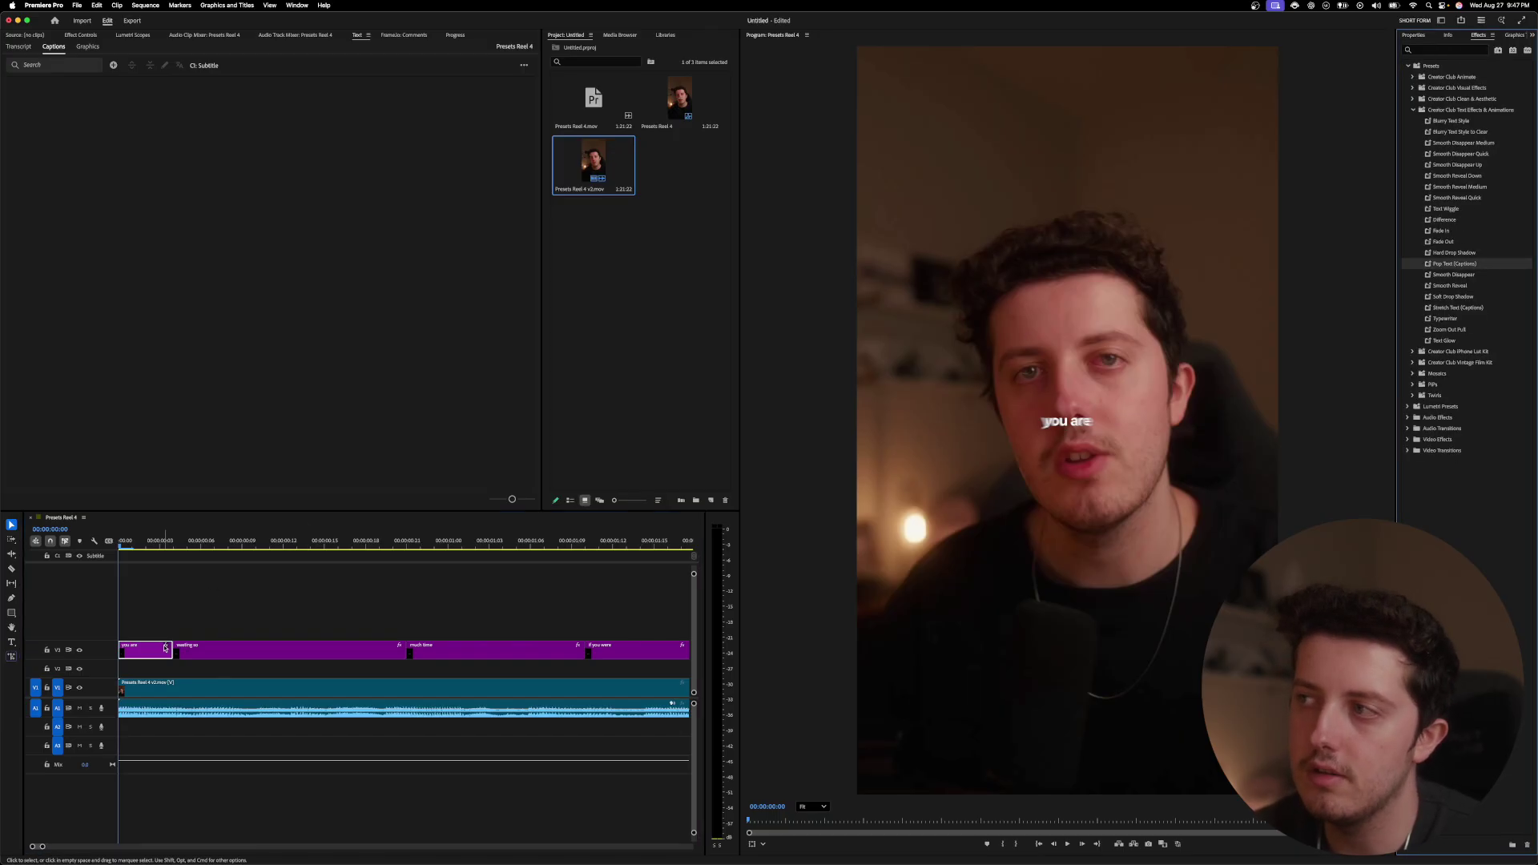
Step: Preview the pop animation in playback and return to the start of the sequence
left_click(123, 544)
key("minus")
key("space")
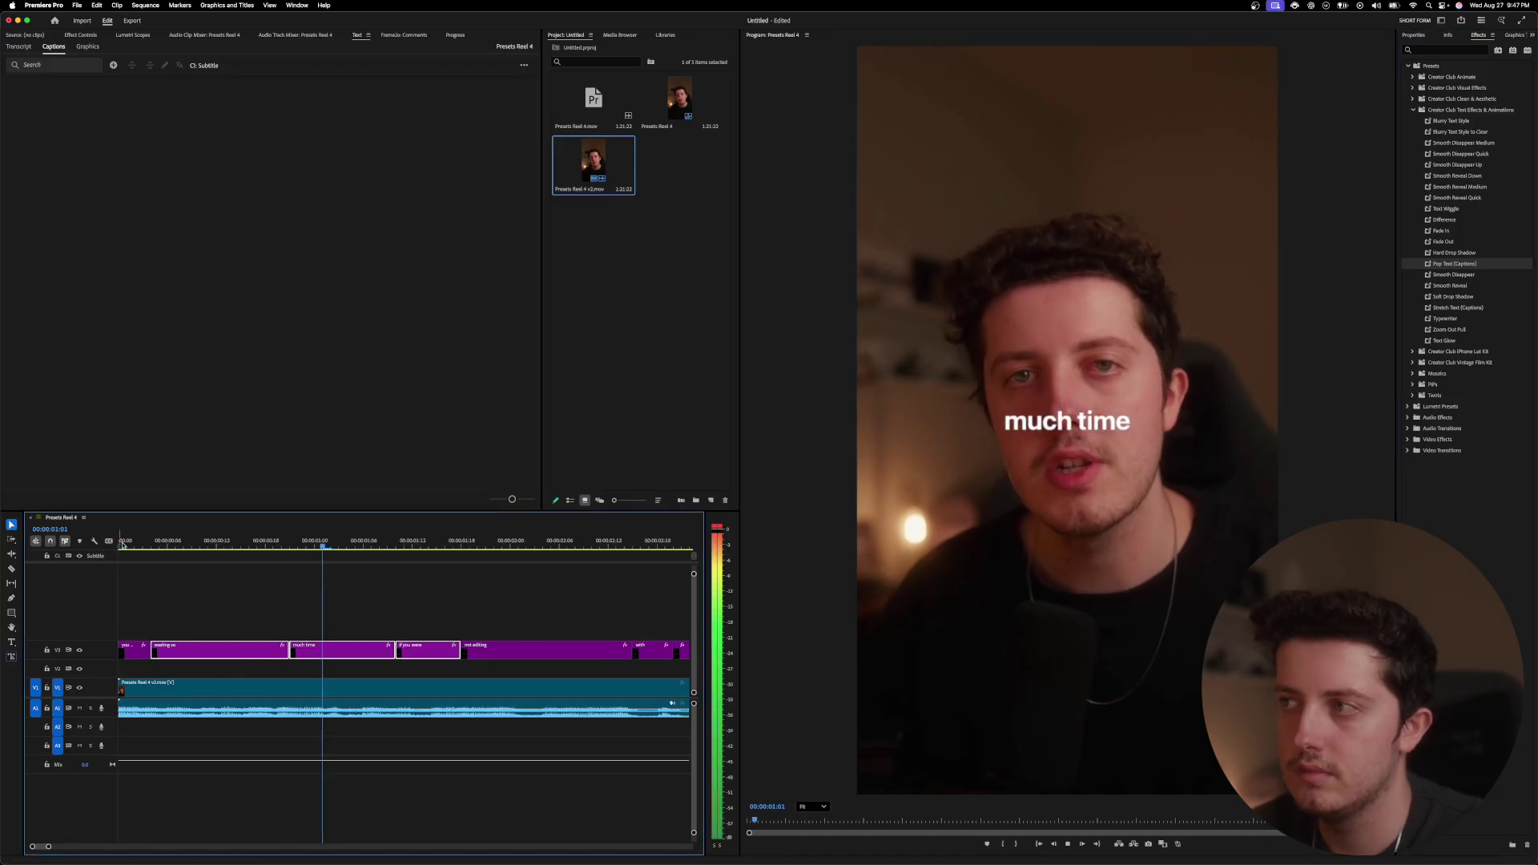
key("space")
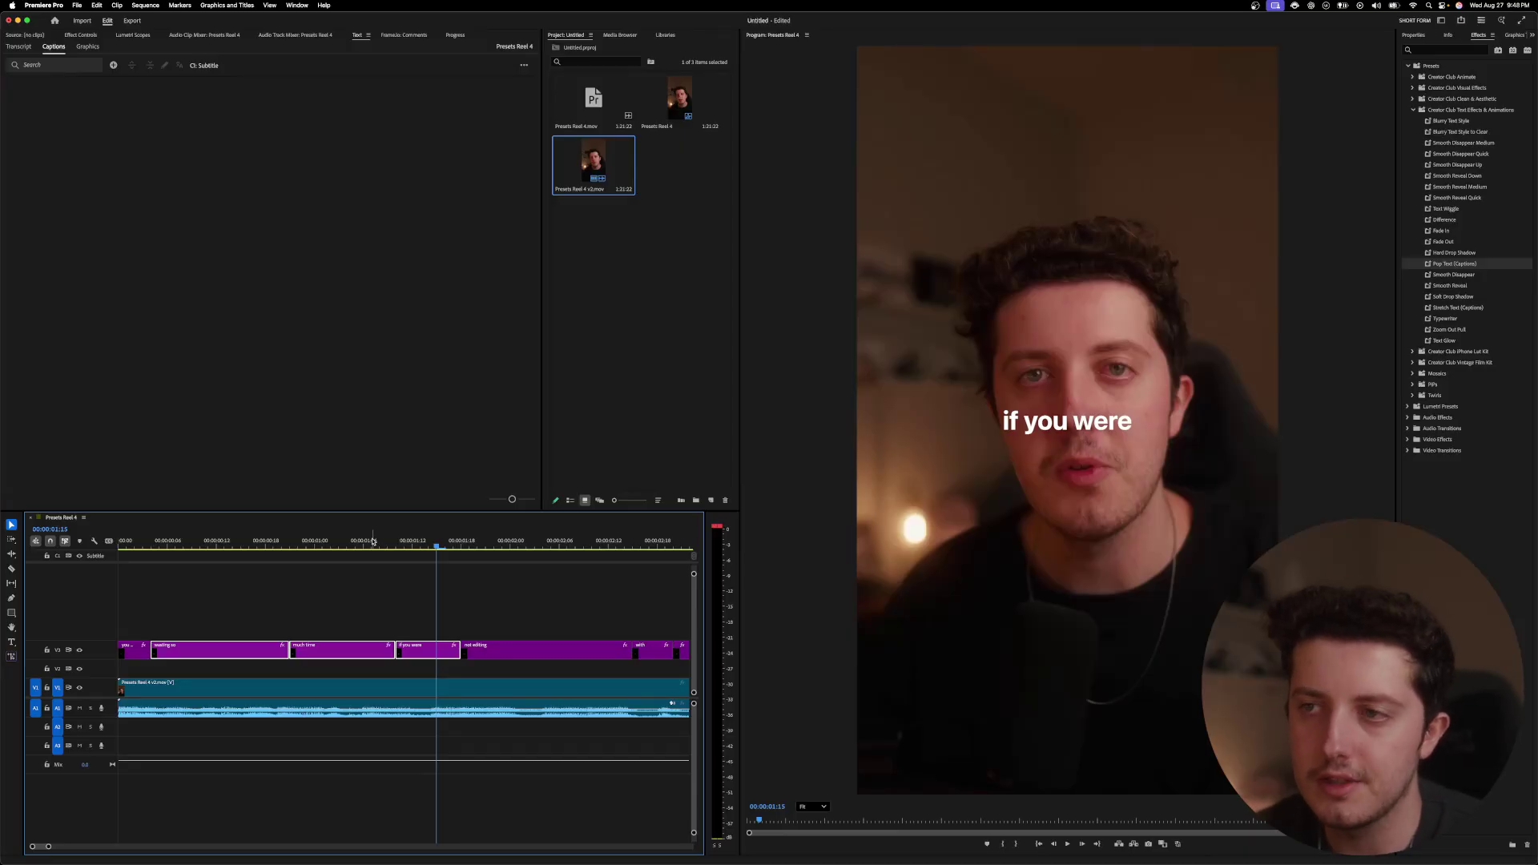
left_click_drag(372, 542, 126, 541)
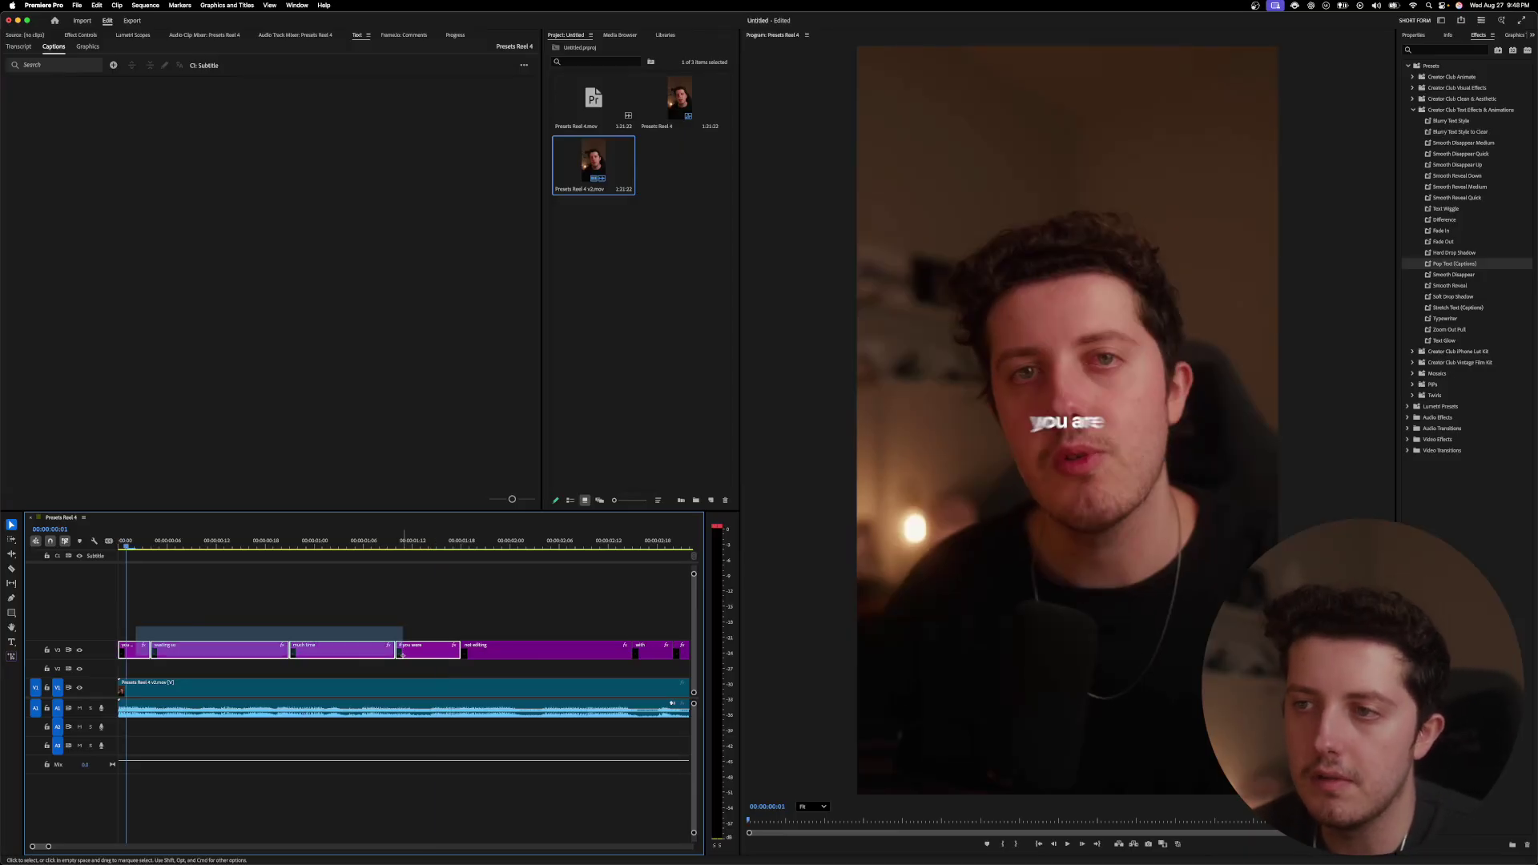
left_click(81, 36)
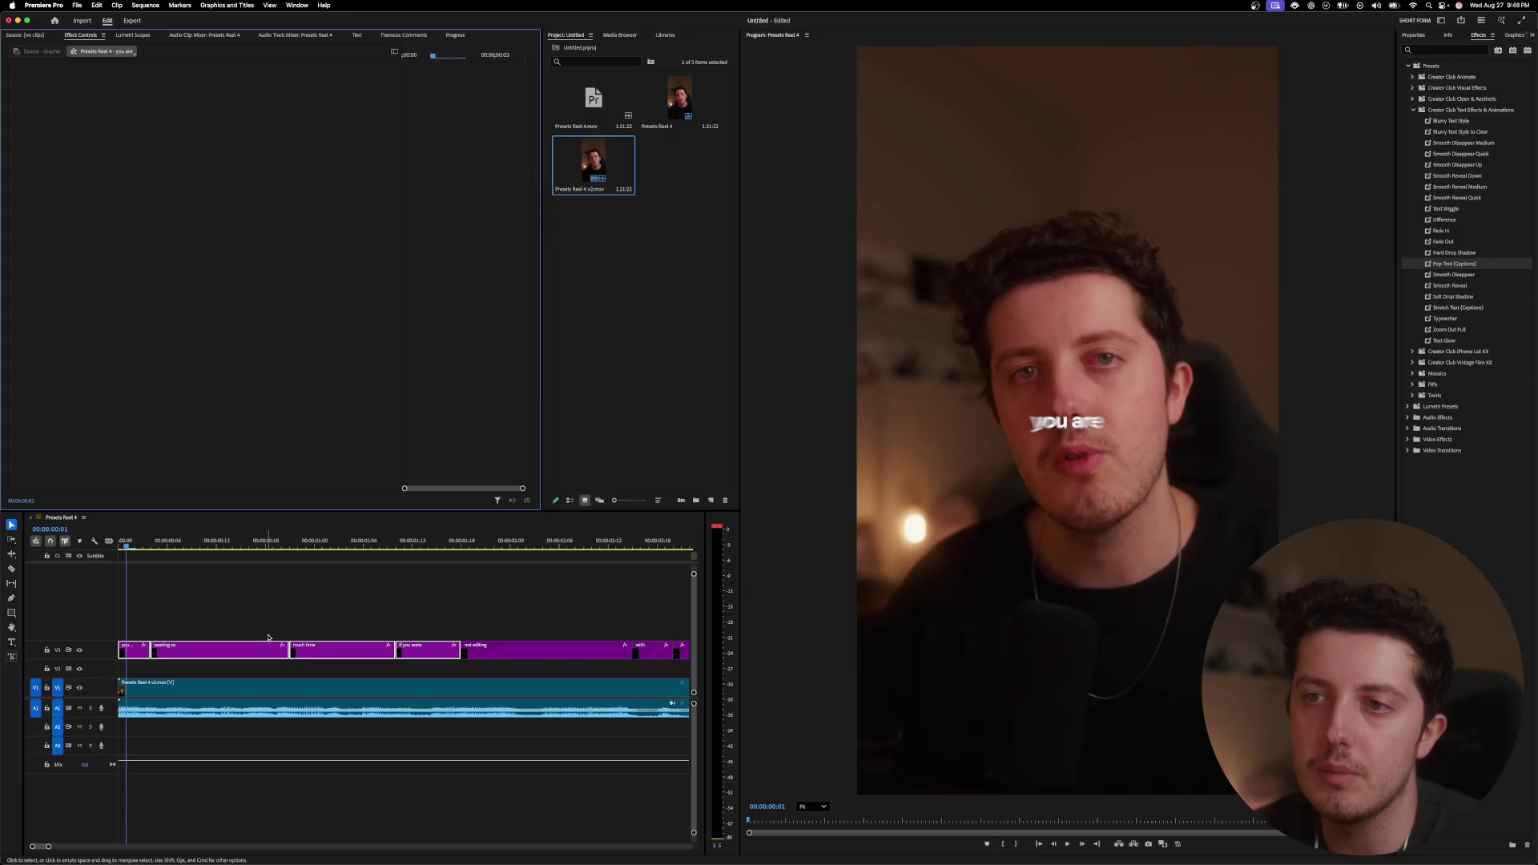
Step: Play the sequence from the start, then select the 'you are' caption to load its Effect Controls
left_click(133, 649)
left_click(246, 675)
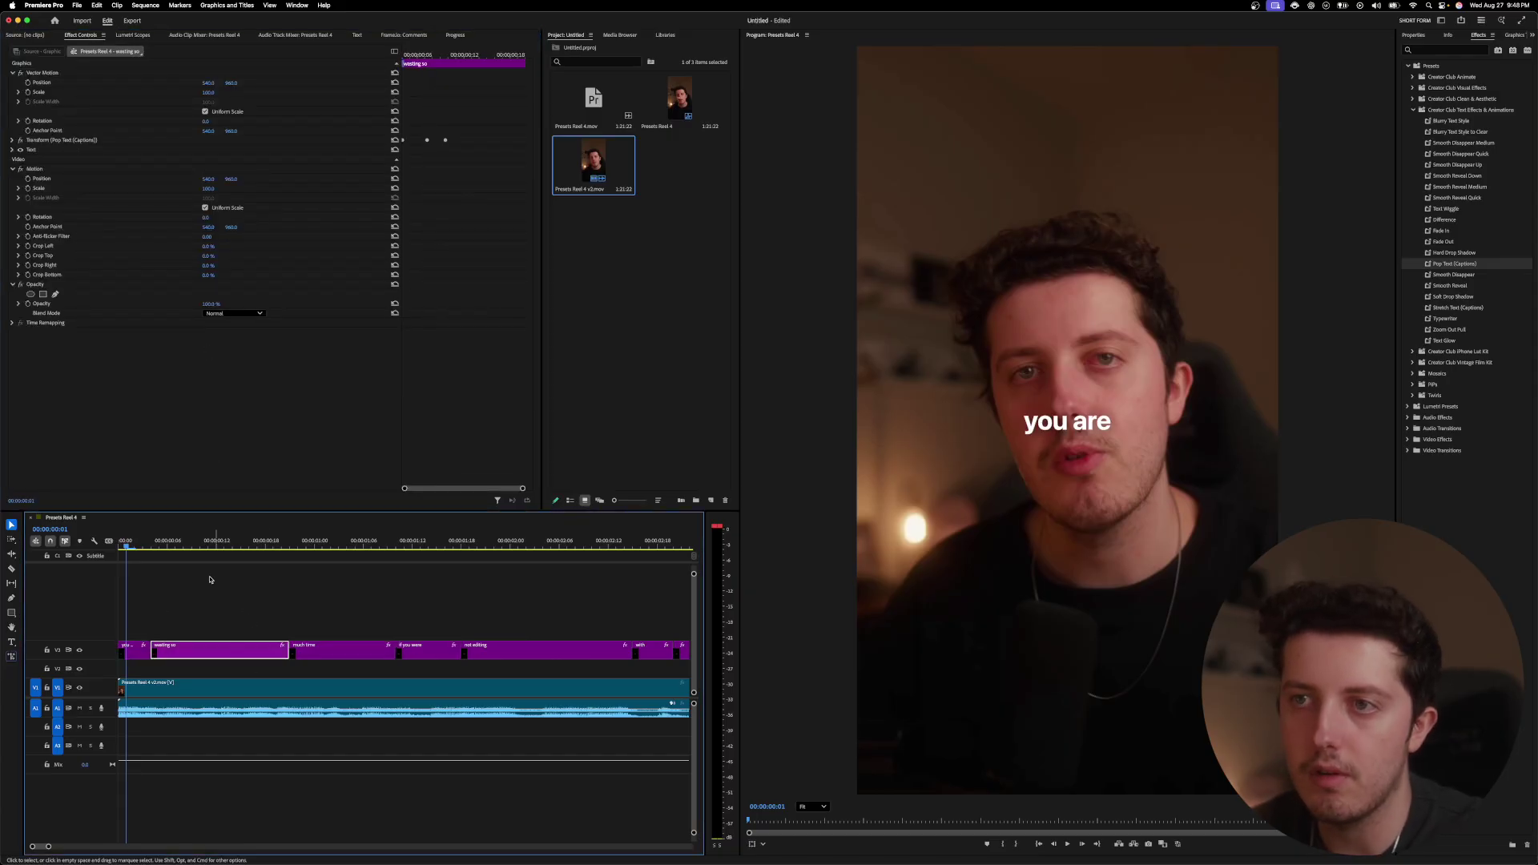
key("space")
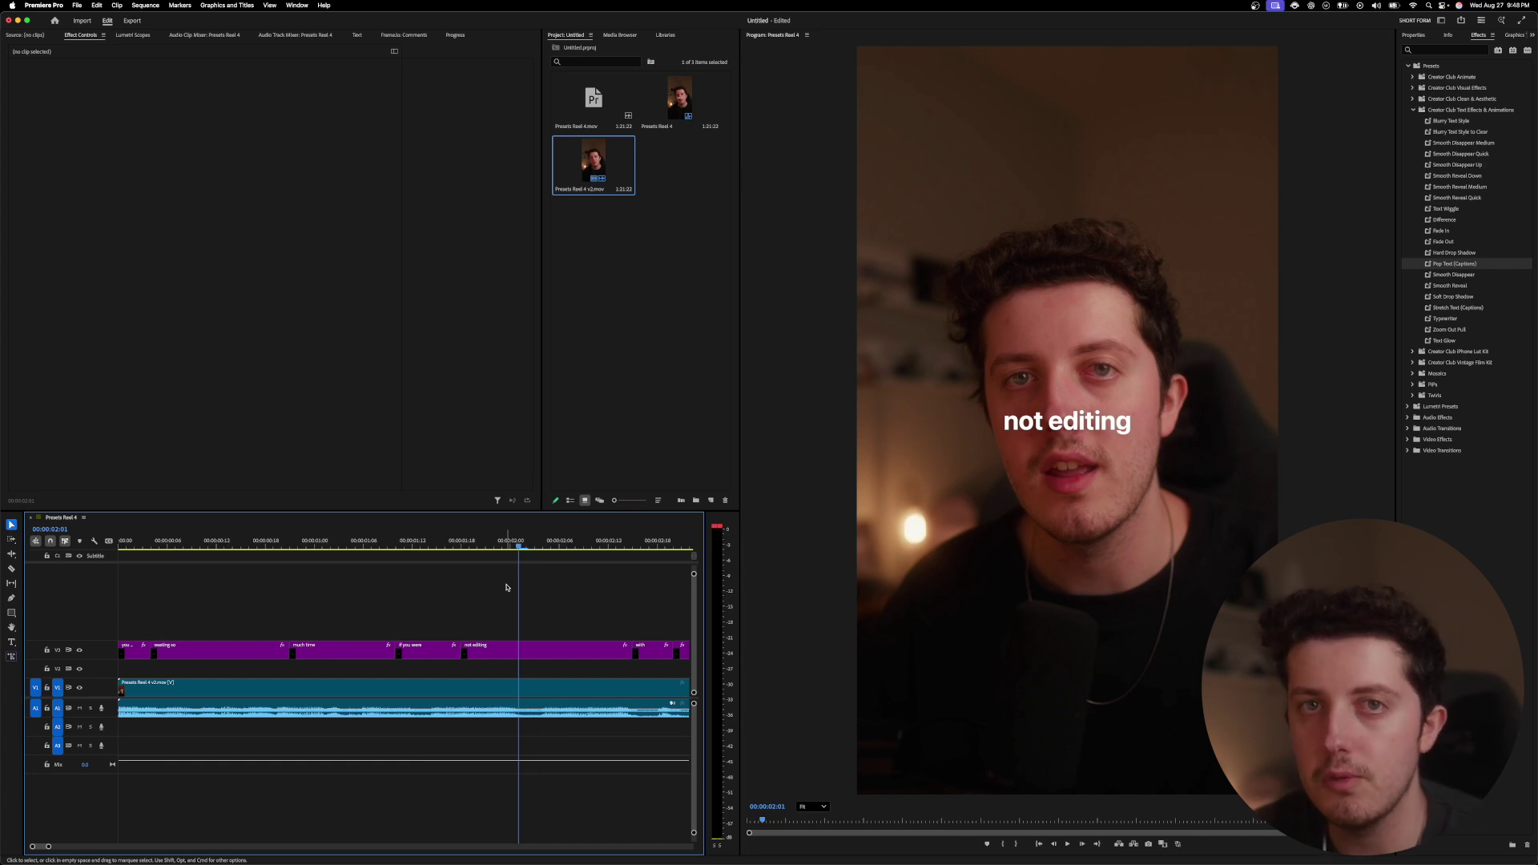
left_click(208, 541)
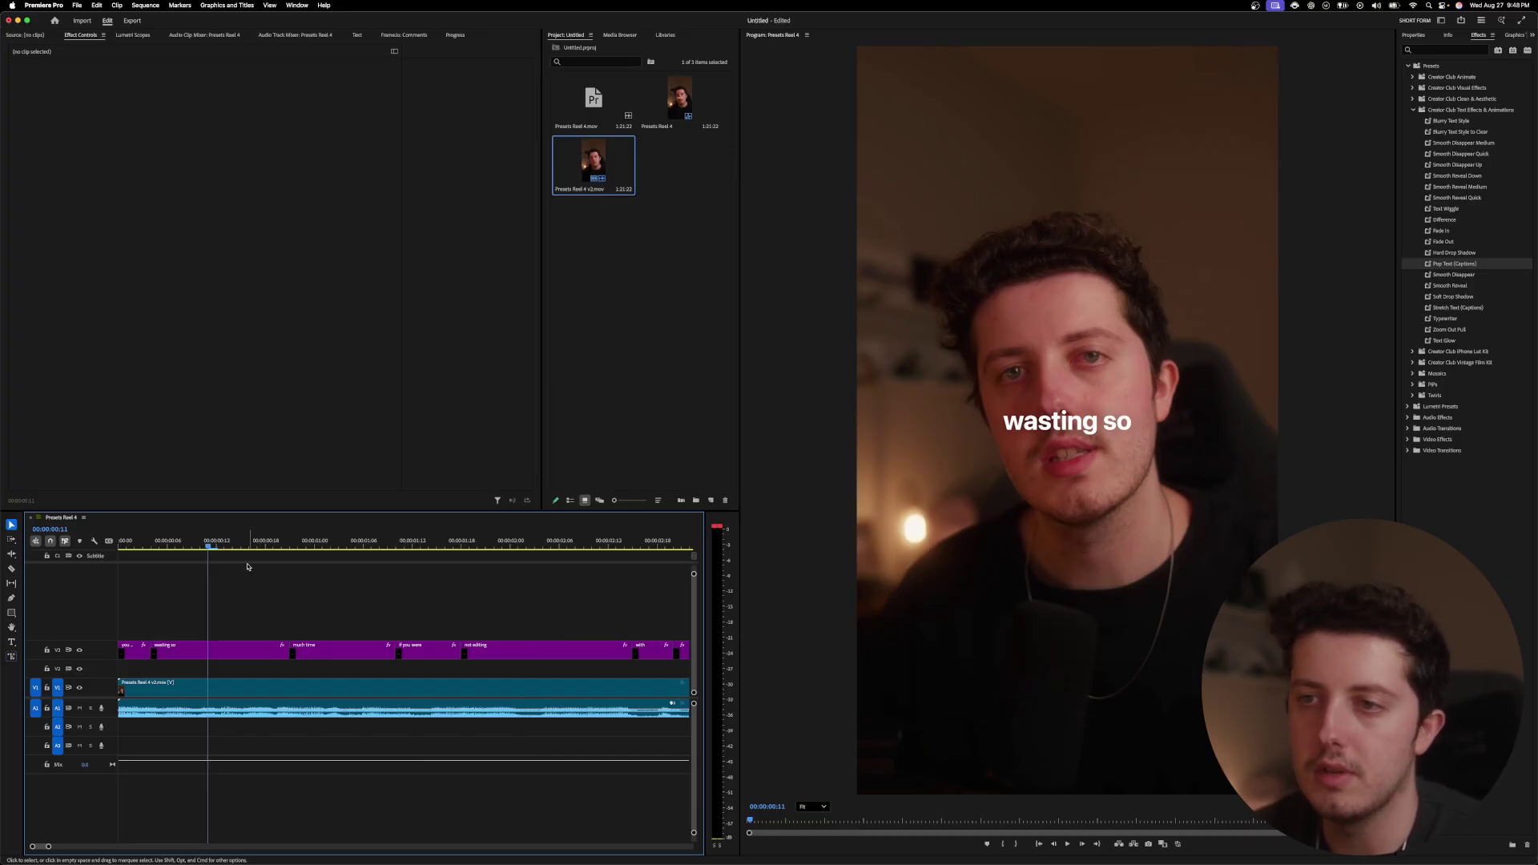
left_click(125, 652)
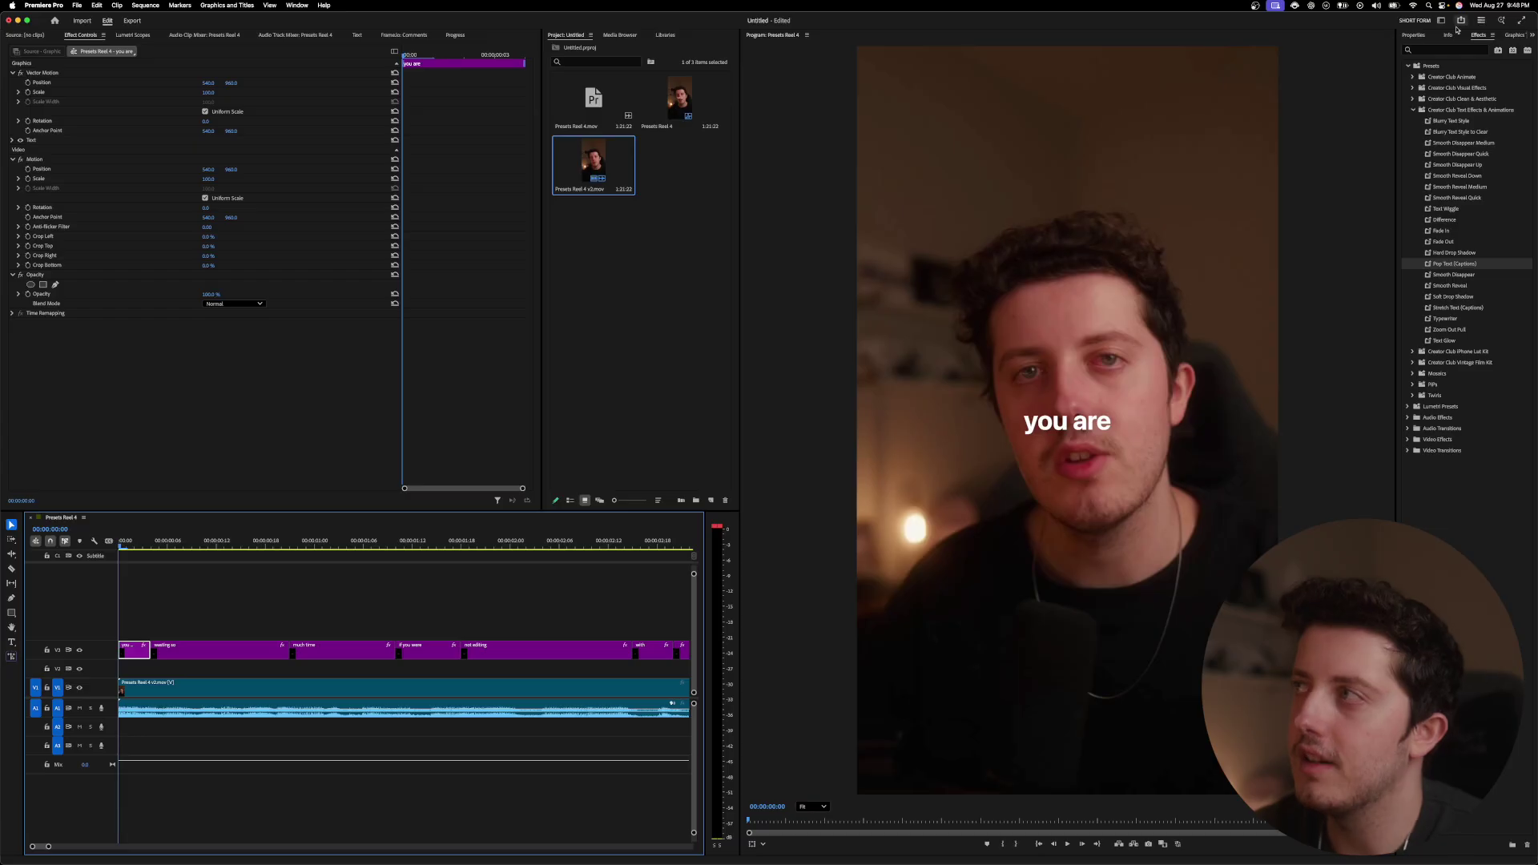
Step: Add the Transform effect to the 'you are' caption and set its shutter angle to 360
left_click(1439, 50)
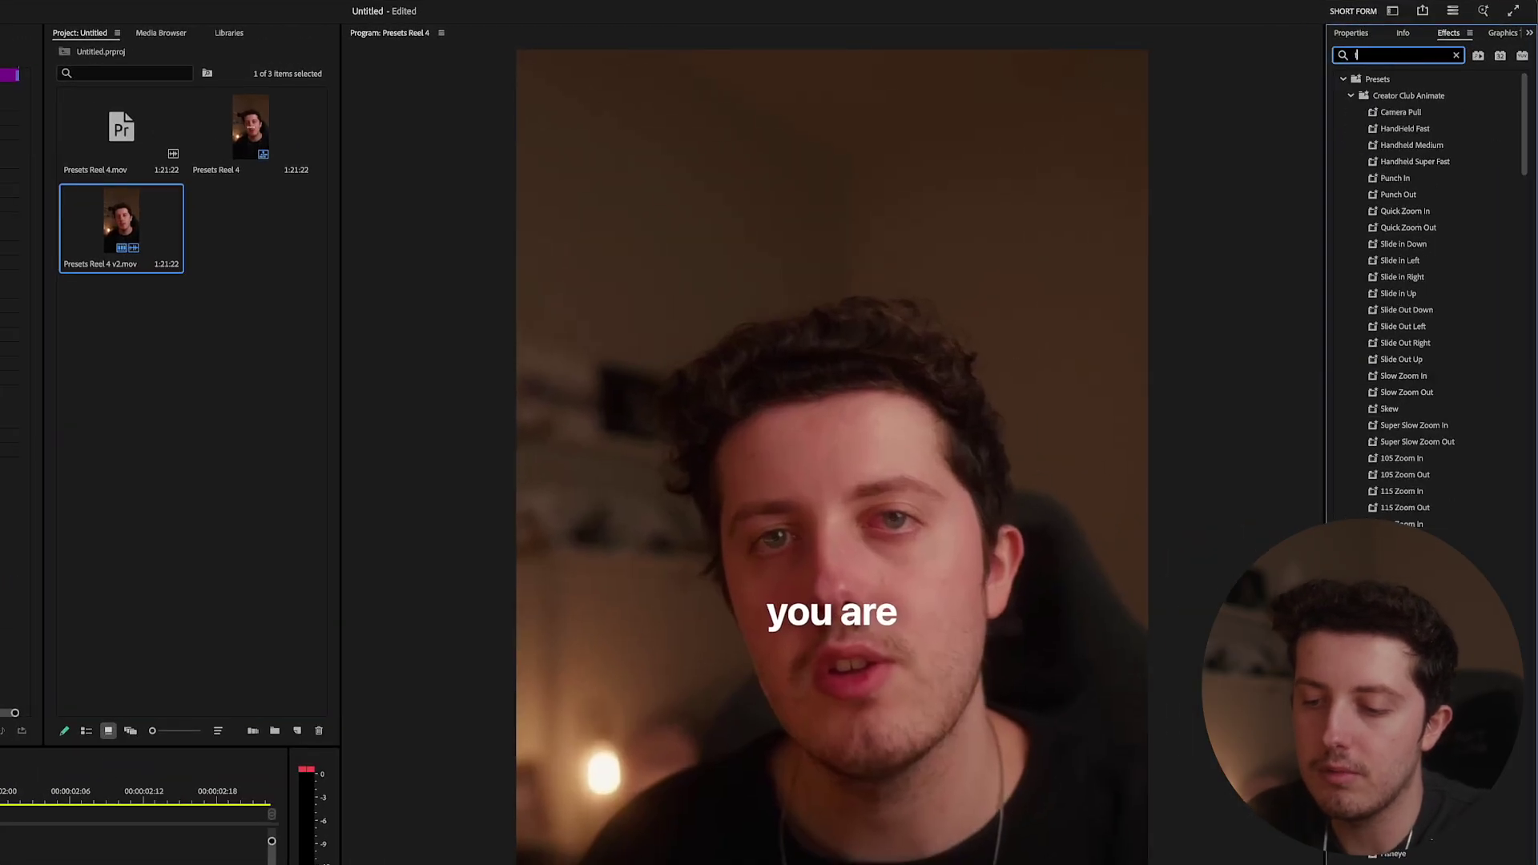
type("transform")
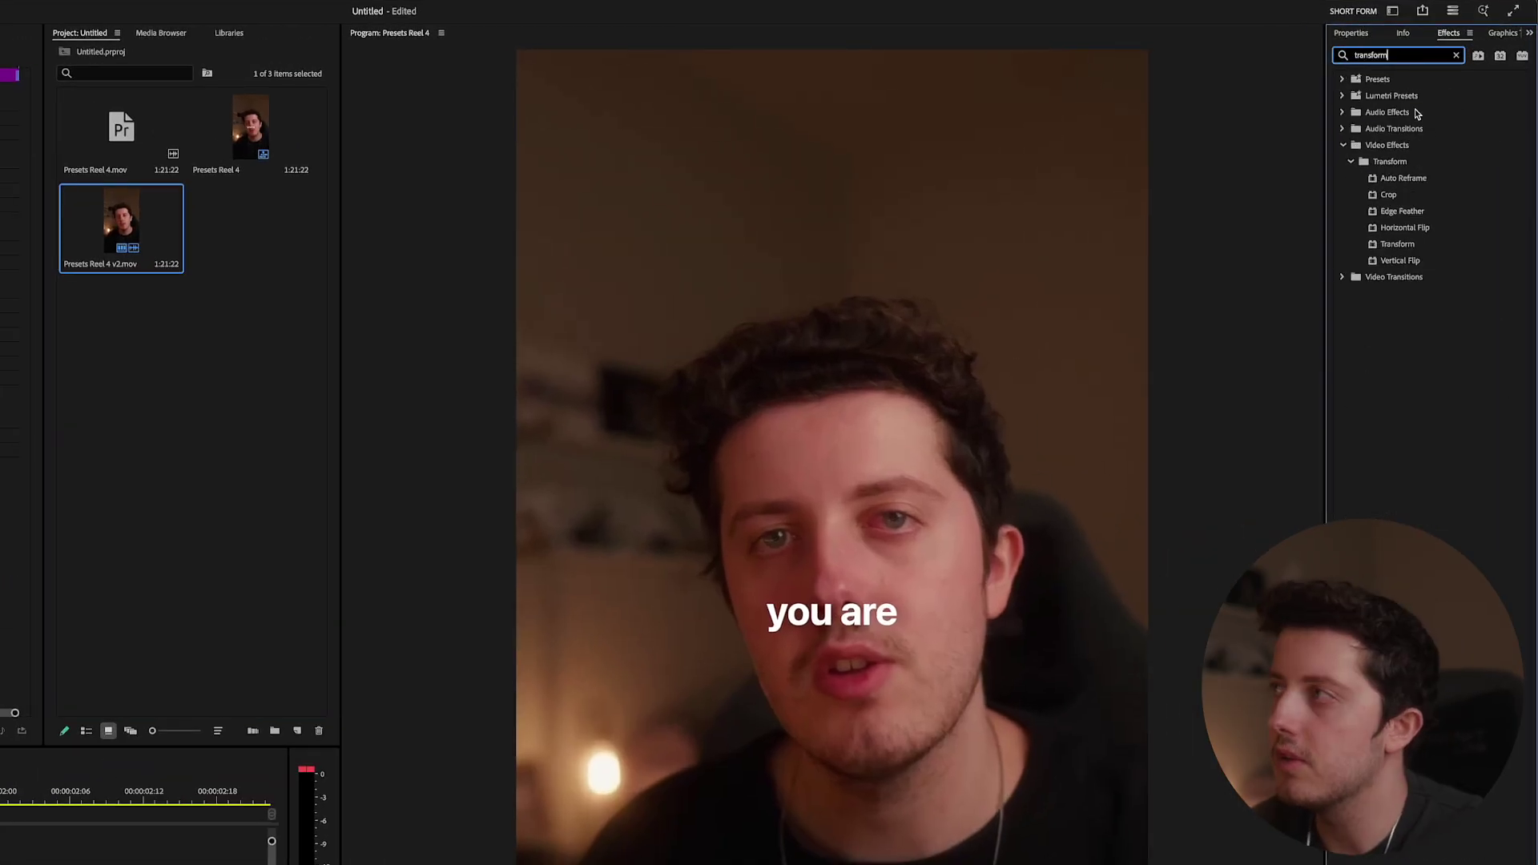
left_click(1396, 244)
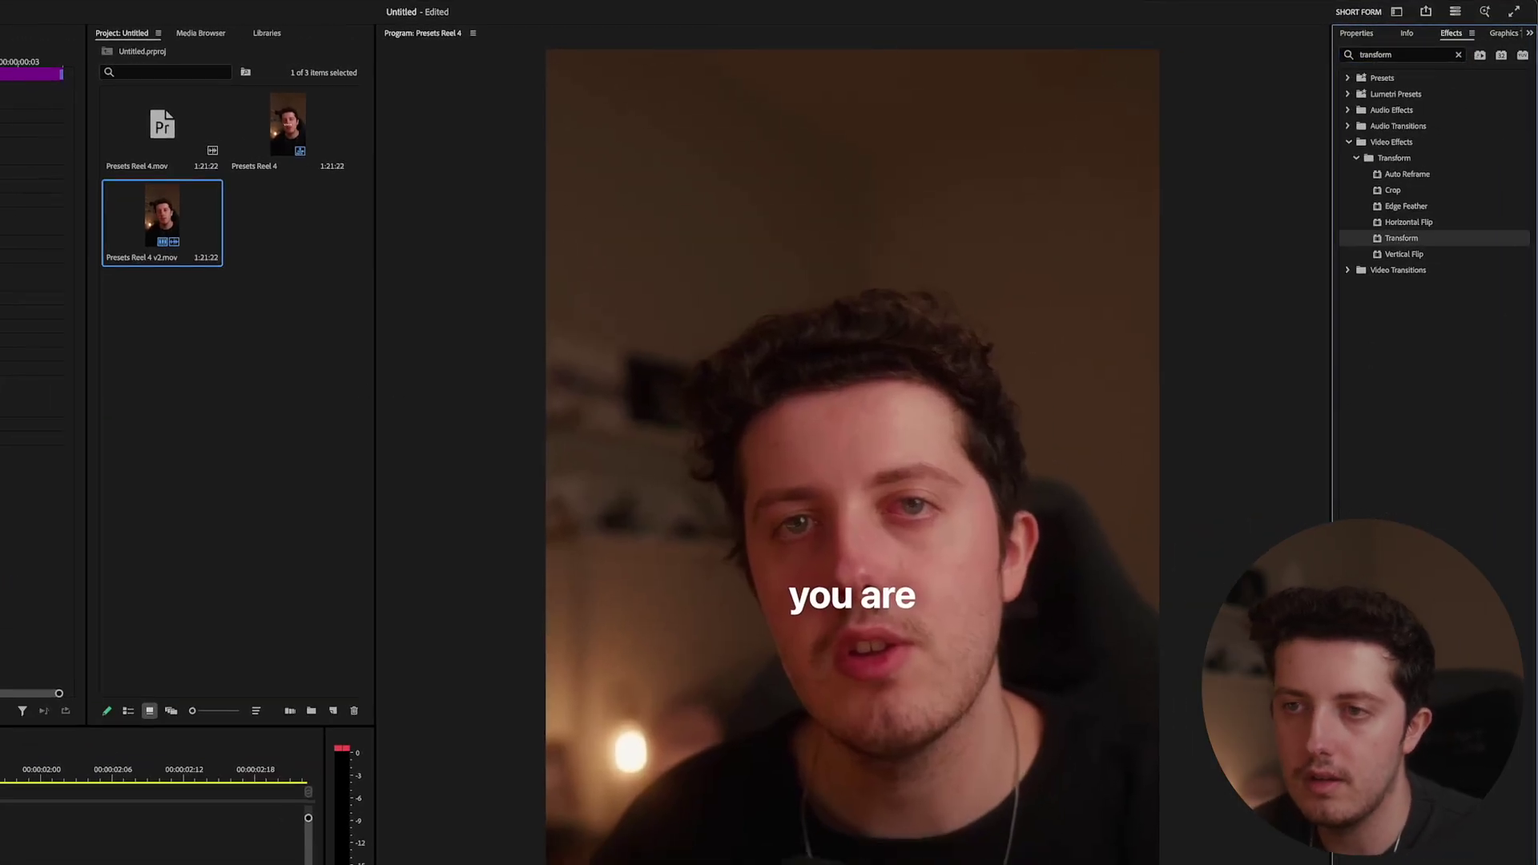
left_click_drag(1396, 244, 0, 864)
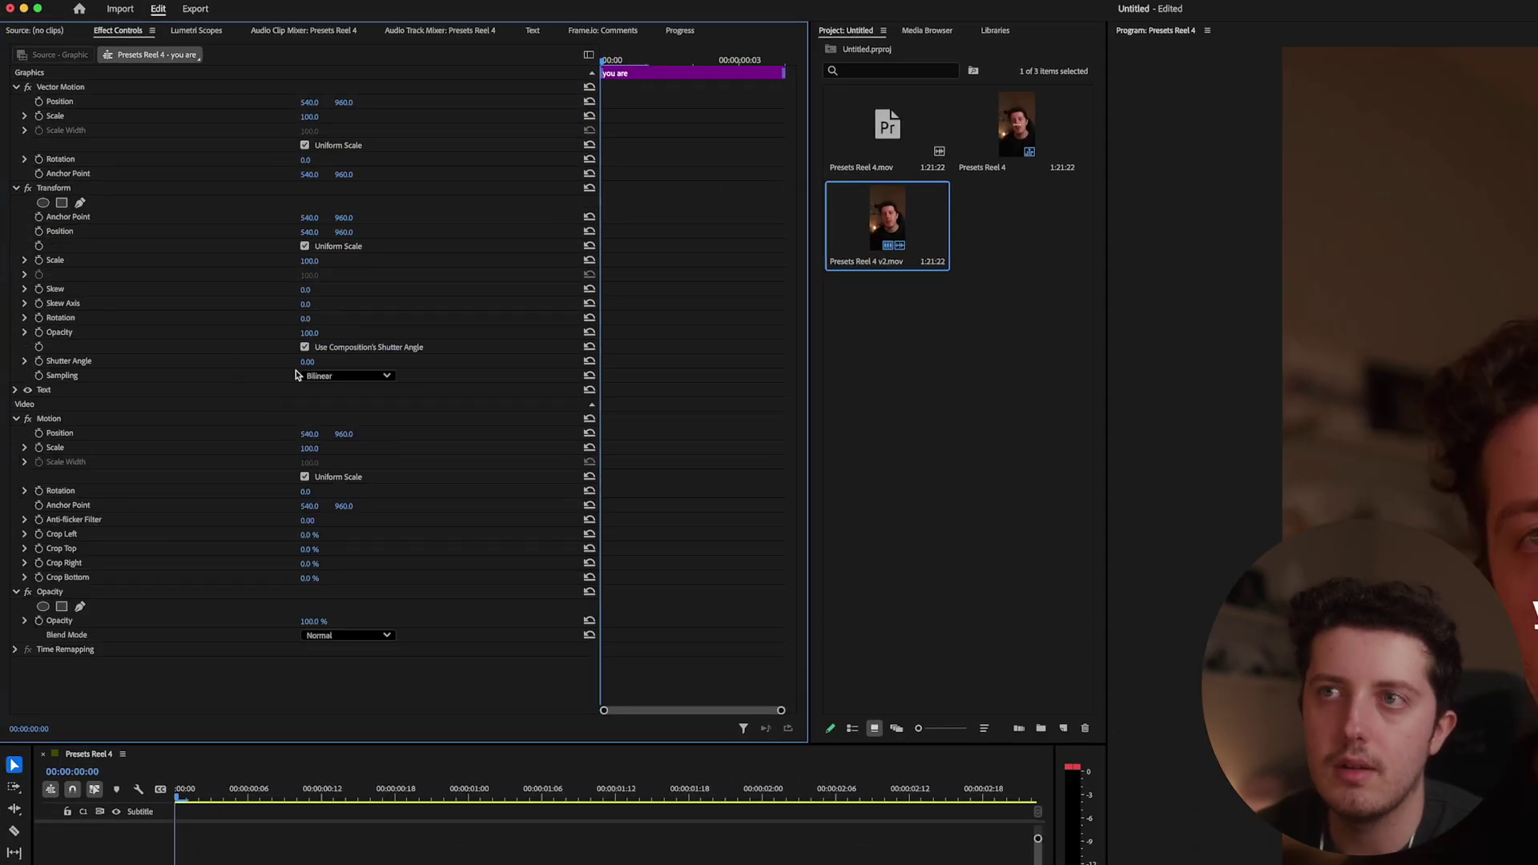
left_click_drag(307, 362, 337, 362)
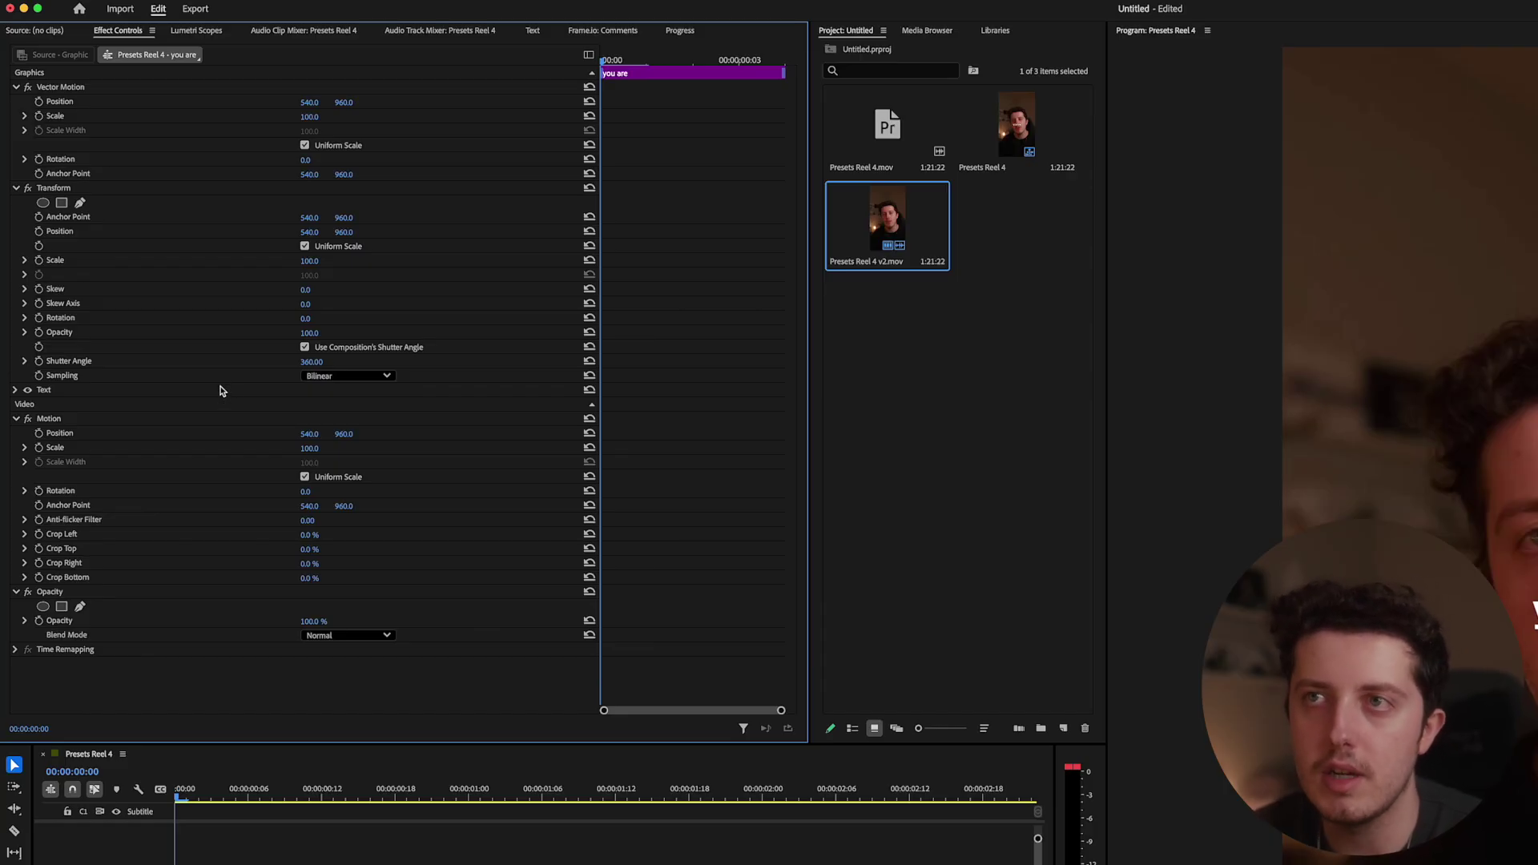
Step: Set the Transform scale to 40 and enable keyframing on Scale
key("shift+3")
key("equal")
key("equal")
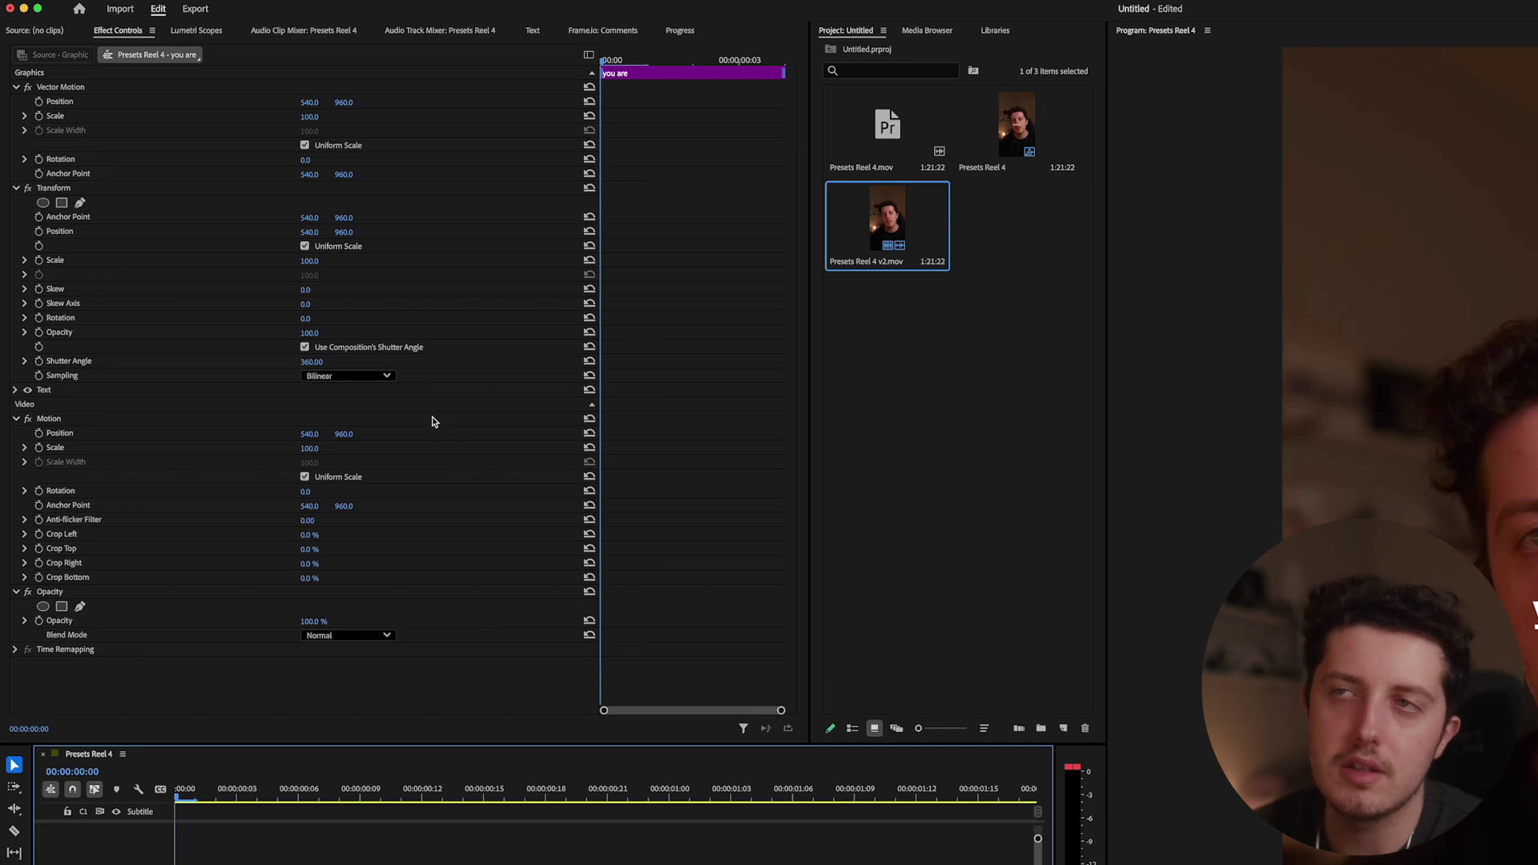
left_click(309, 261)
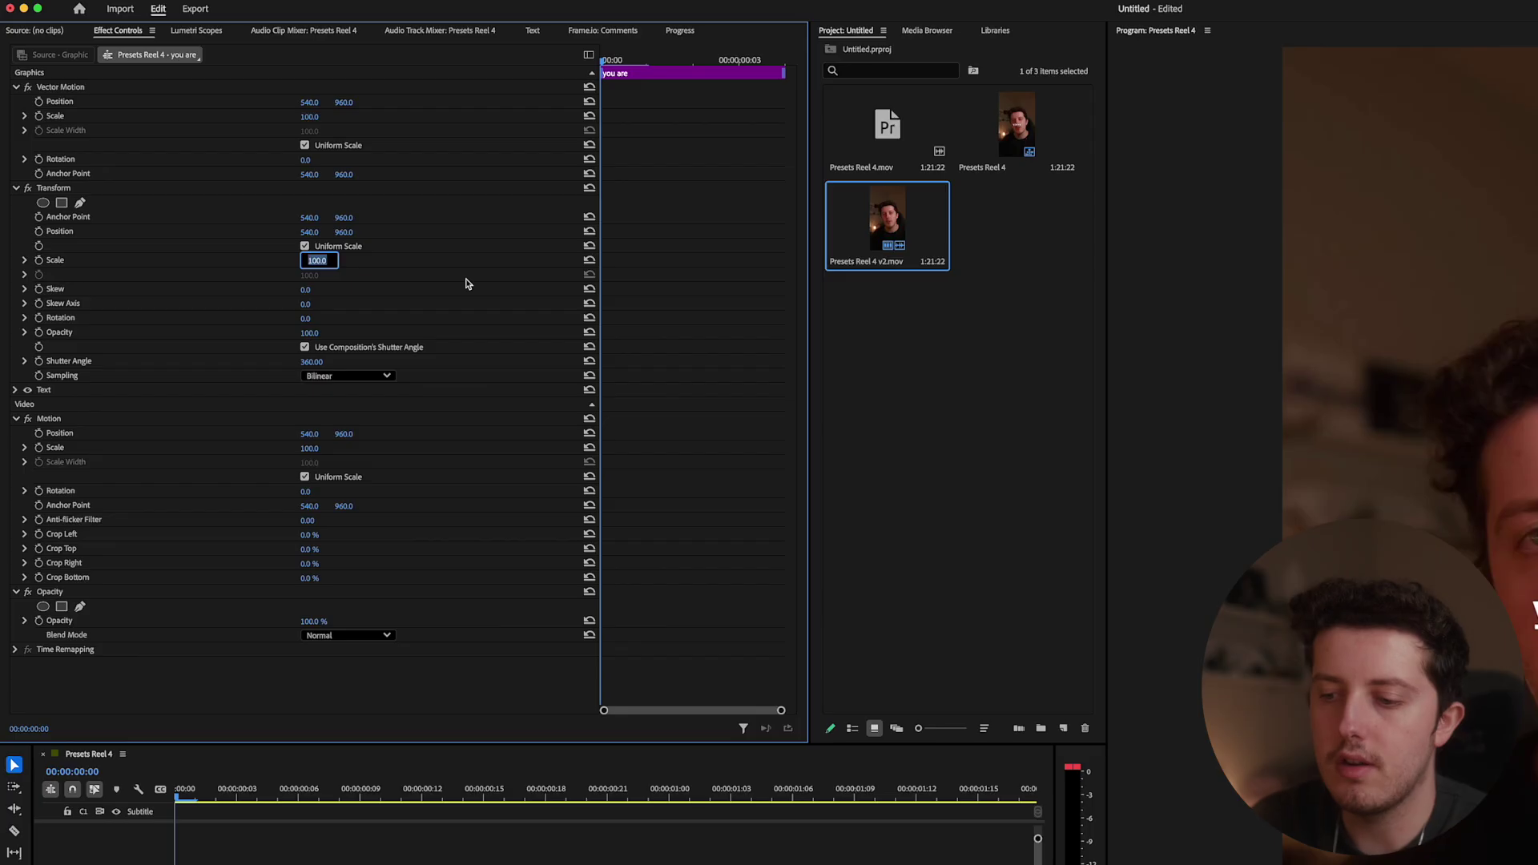
type("40")
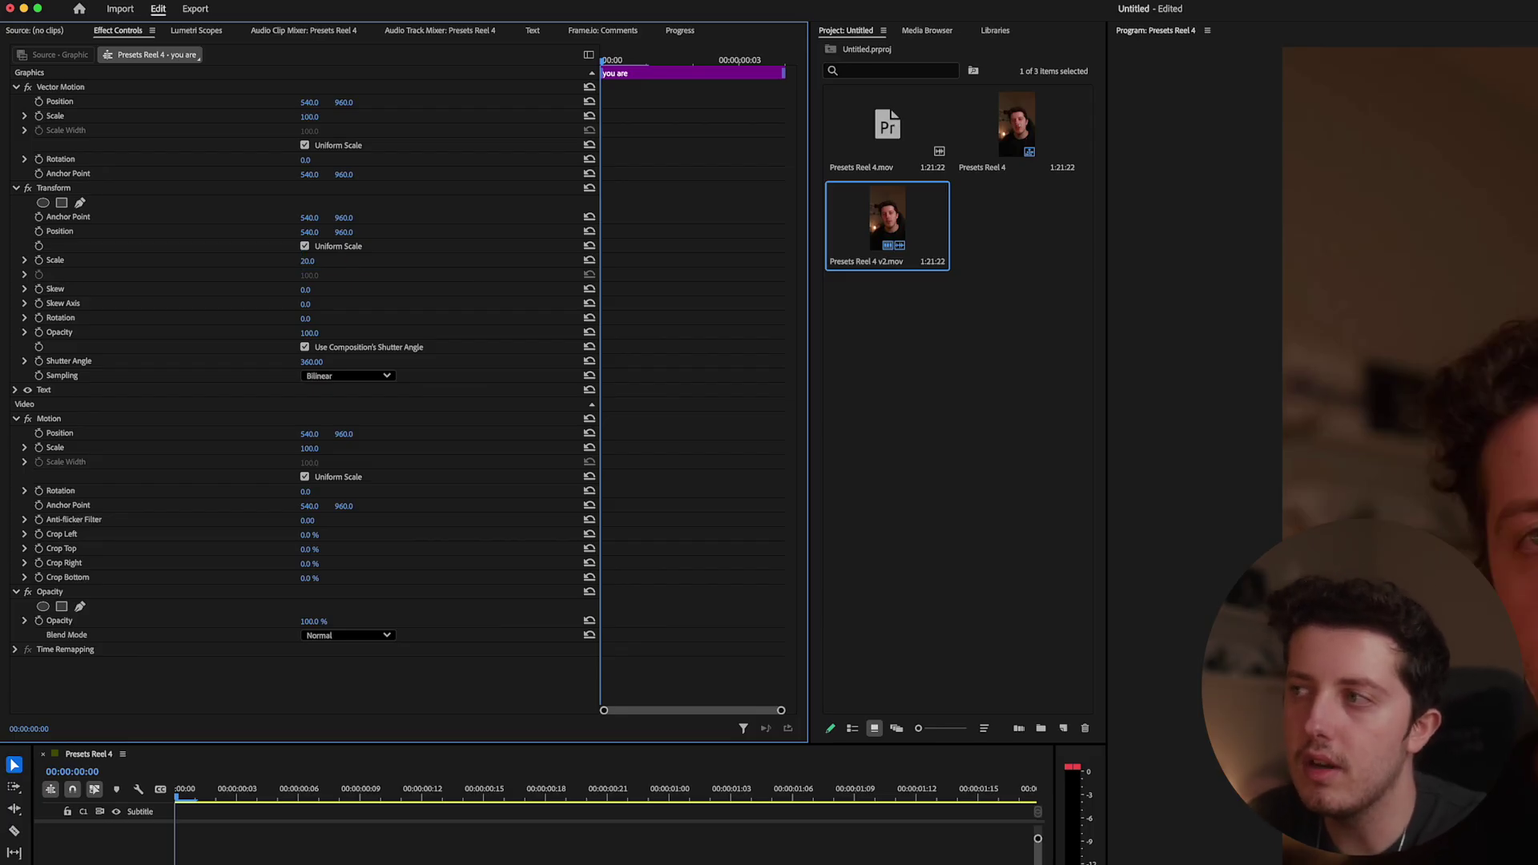
key("Return")
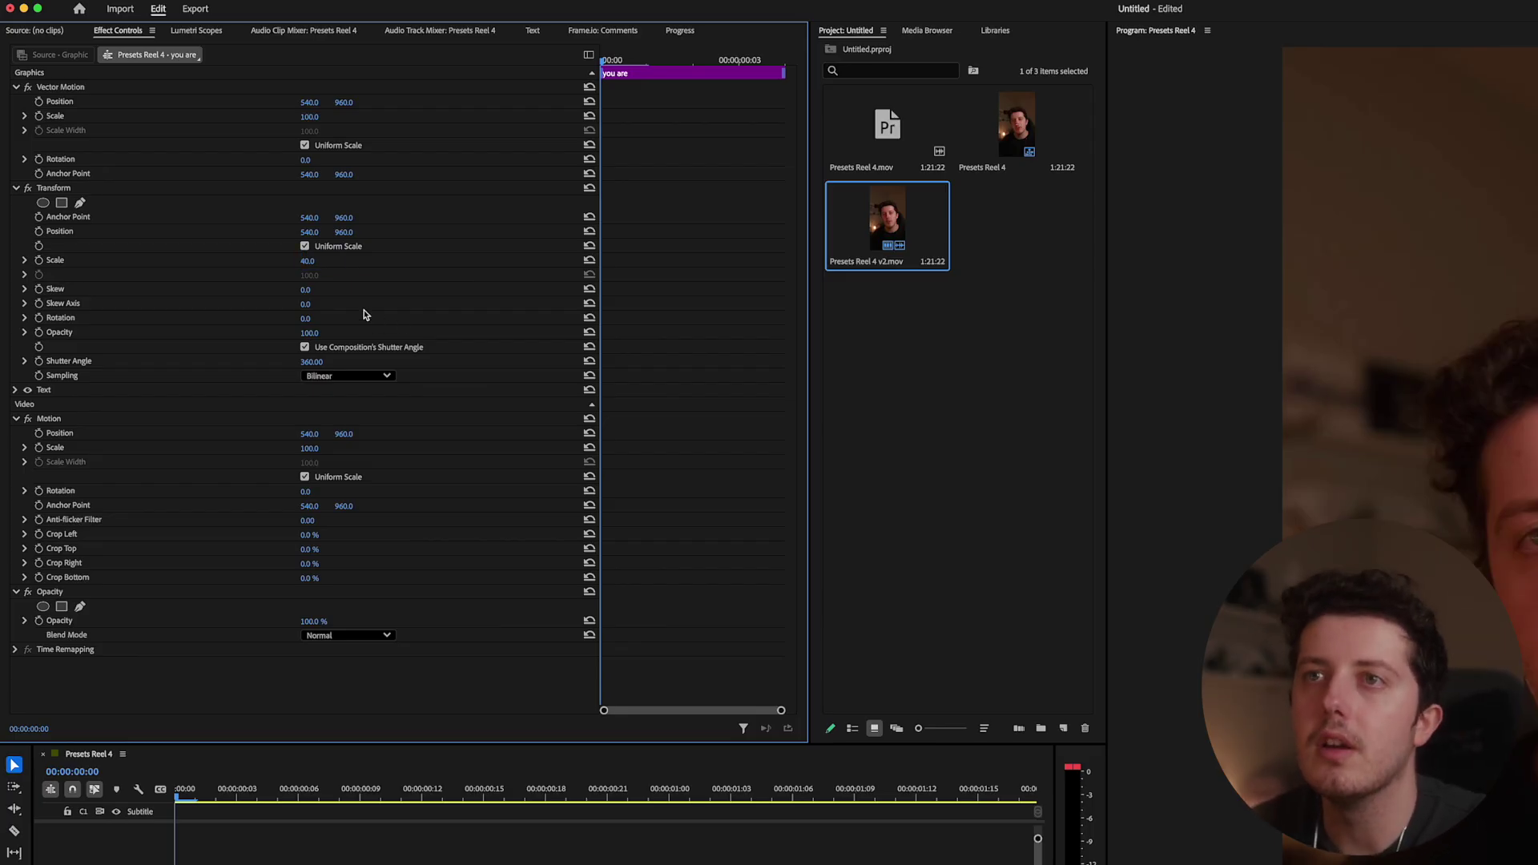
left_click(39, 260)
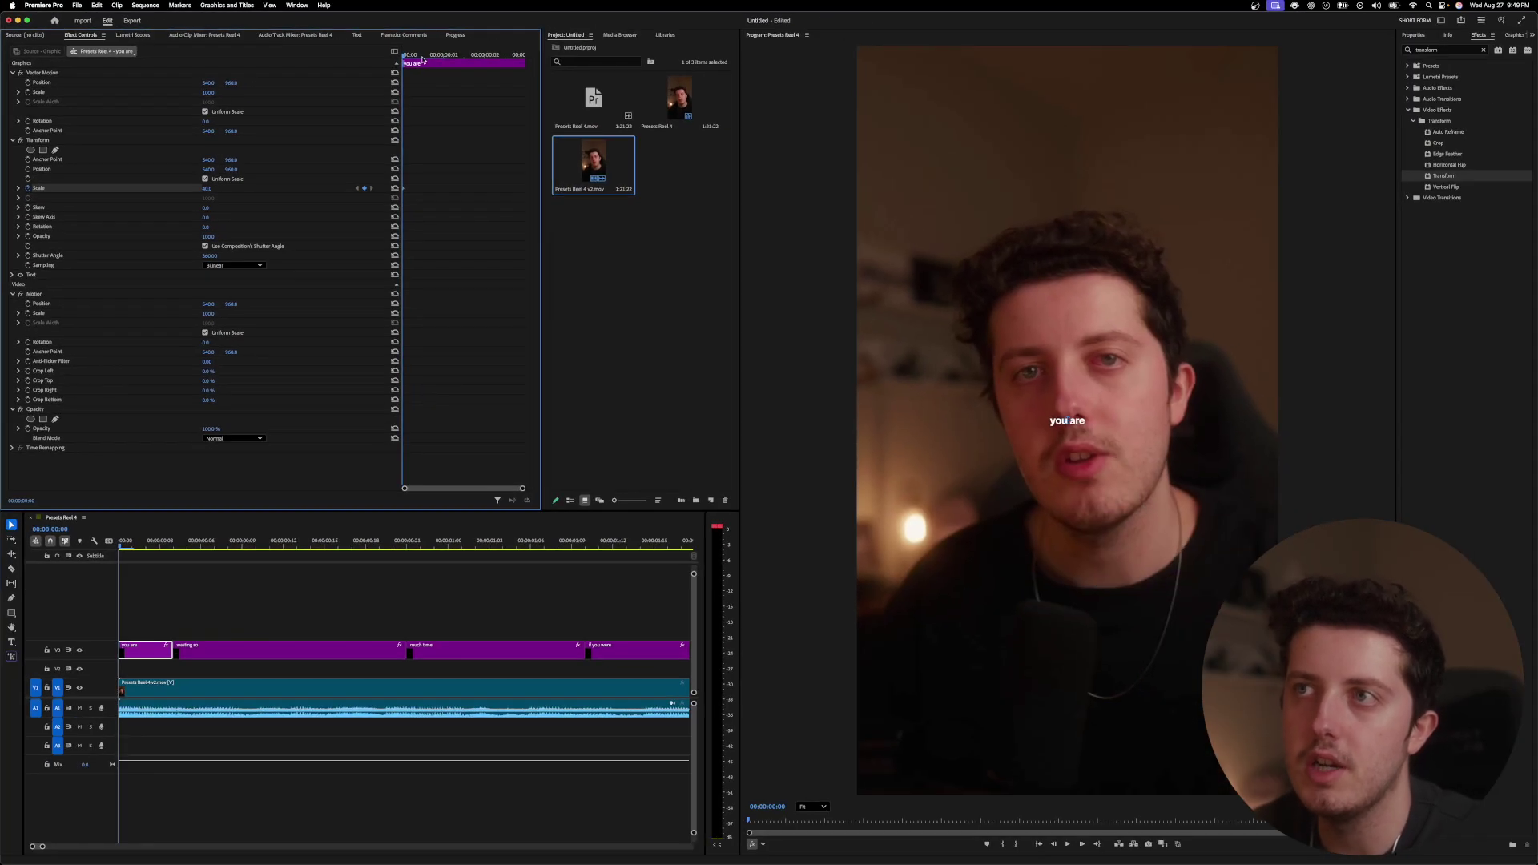
Step: Move 'waiting so' down one track and reselect the 'you are' caption
left_click_drag(193, 651, 227, 650)
key("super+z")
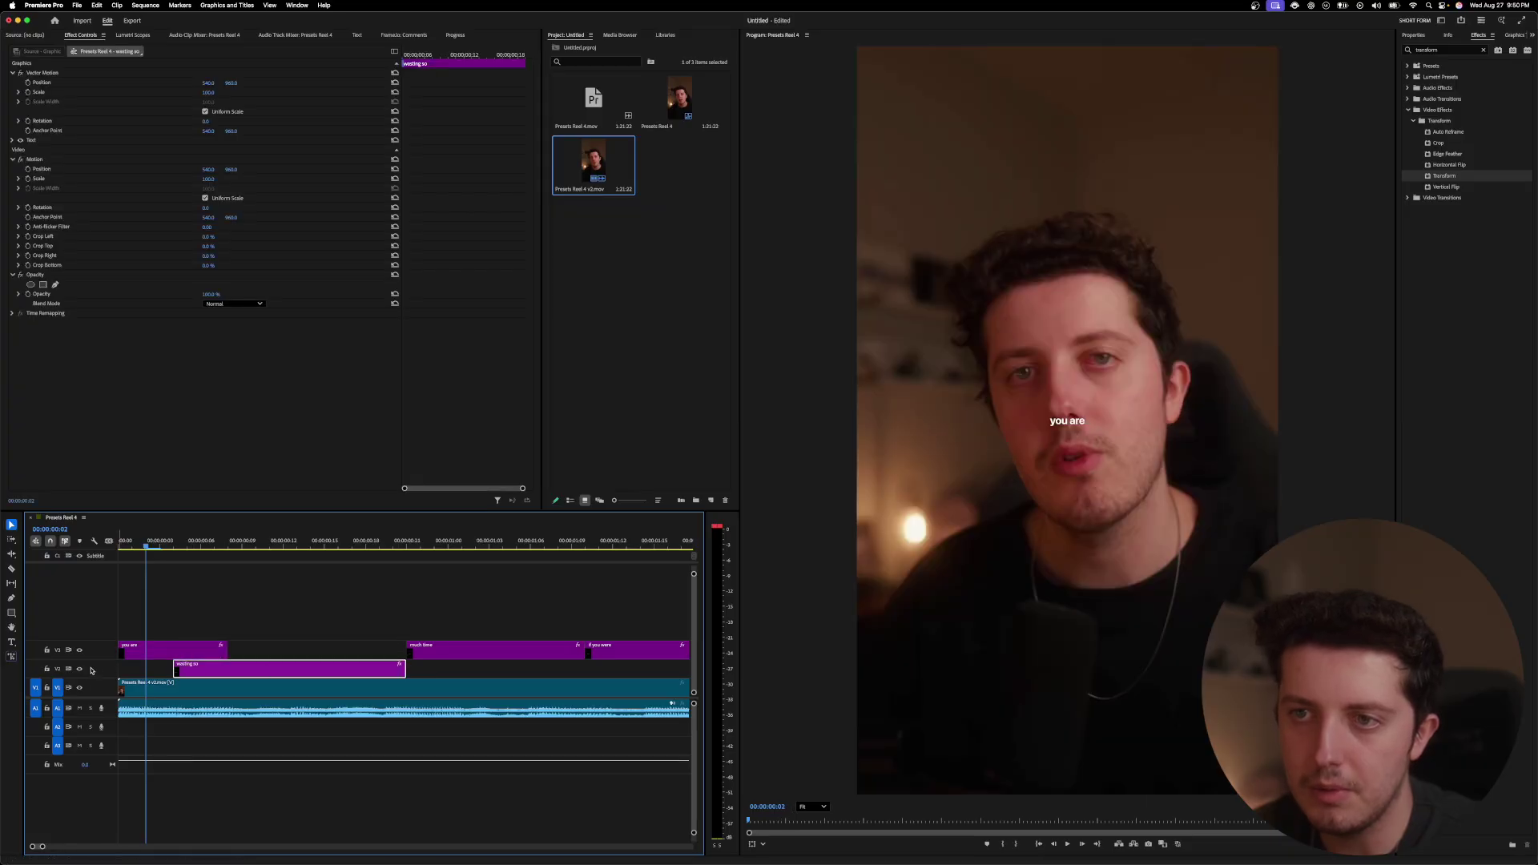
left_click(172, 650)
left_click(212, 188)
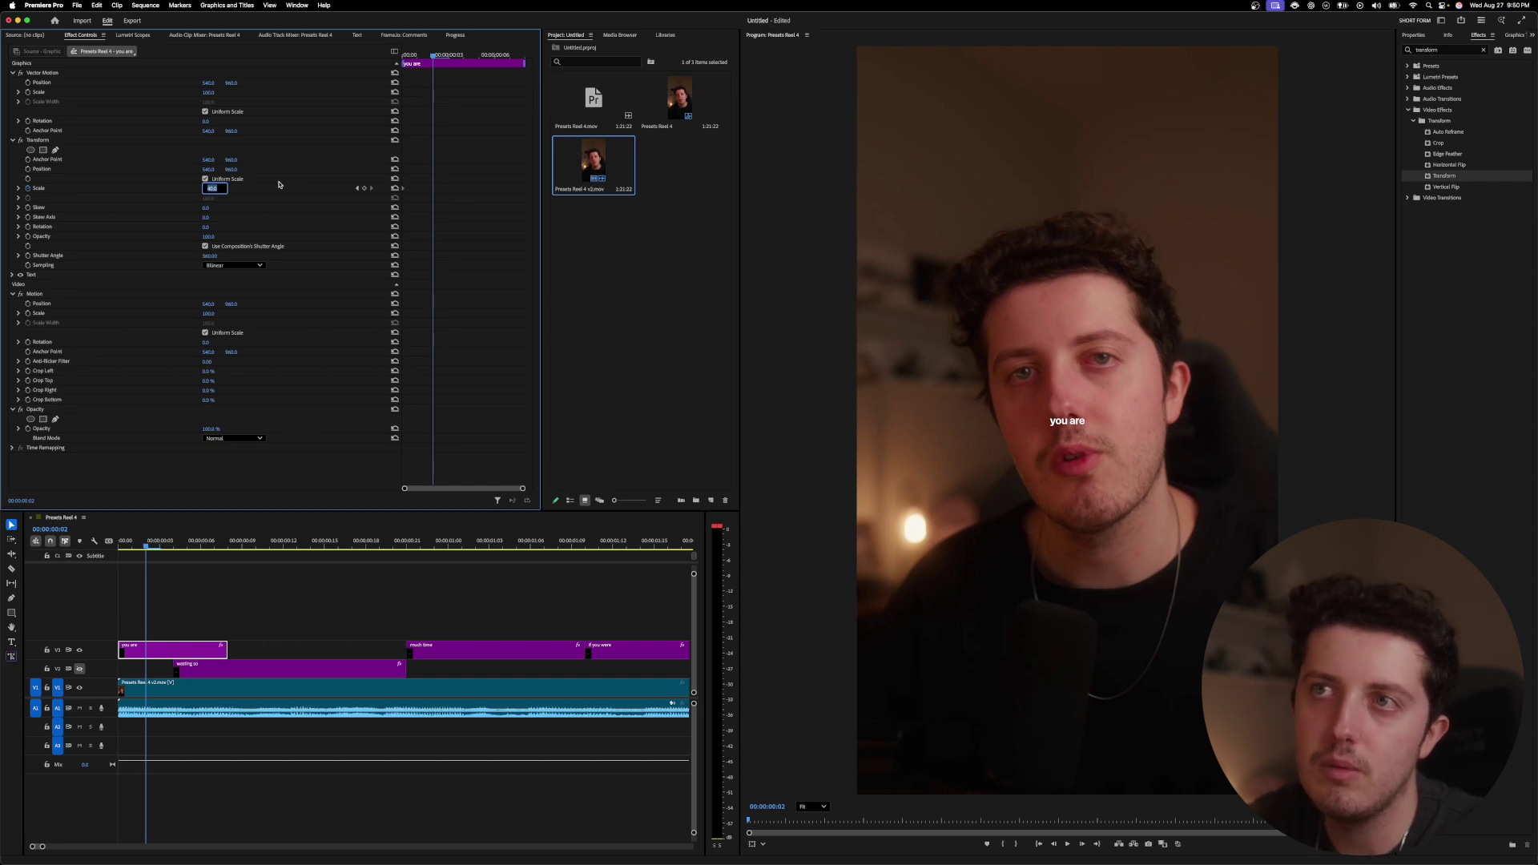
Step: Key the 'you are' Transform Scale at 115, then 100 two frames later
type("115")
key("Return")
key("Right")
key("Right")
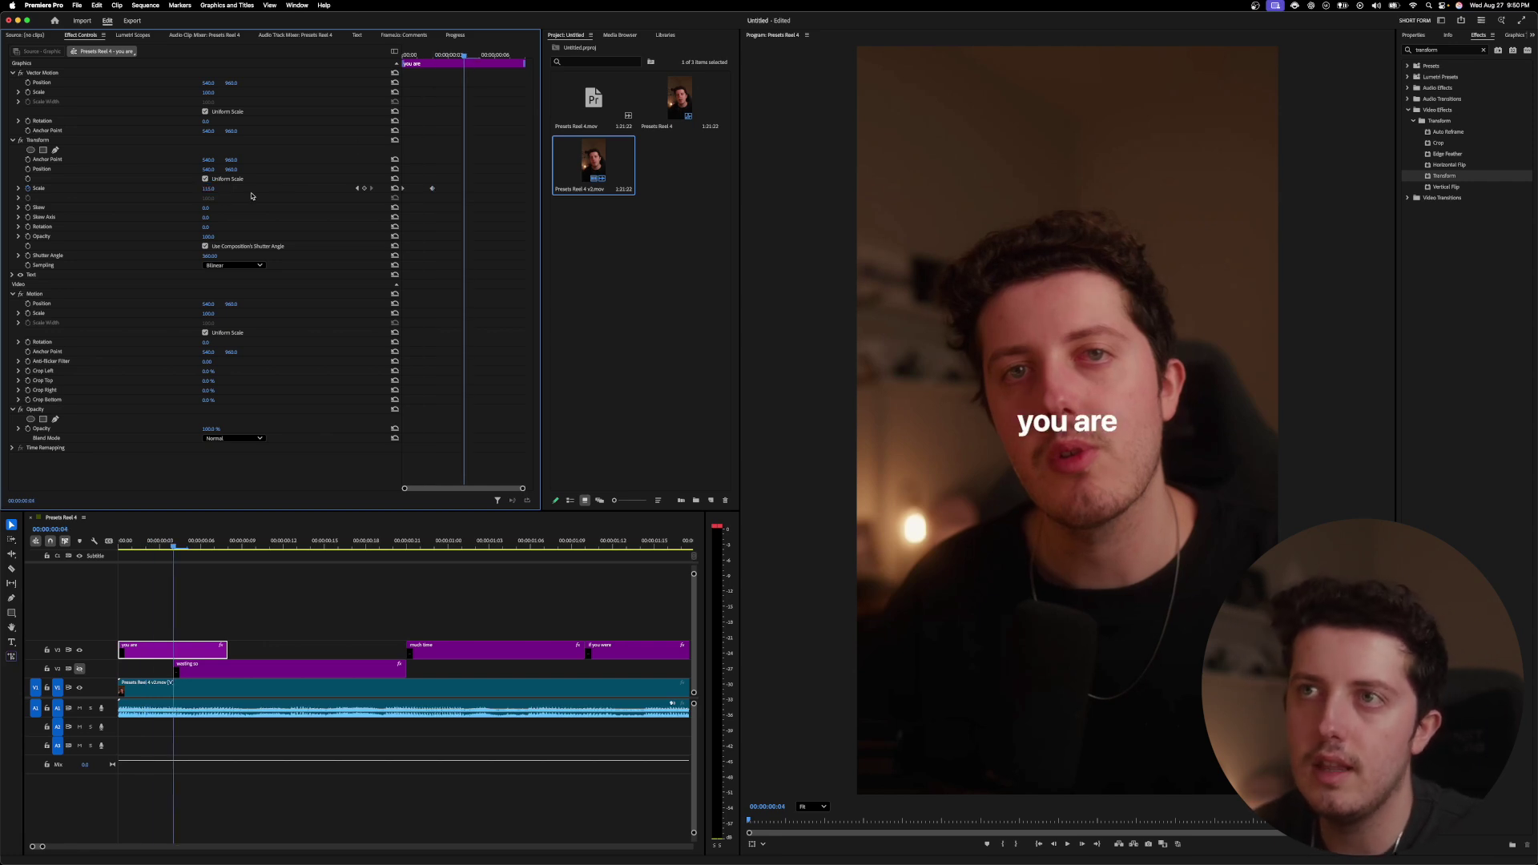
left_click(208, 189)
type("10")
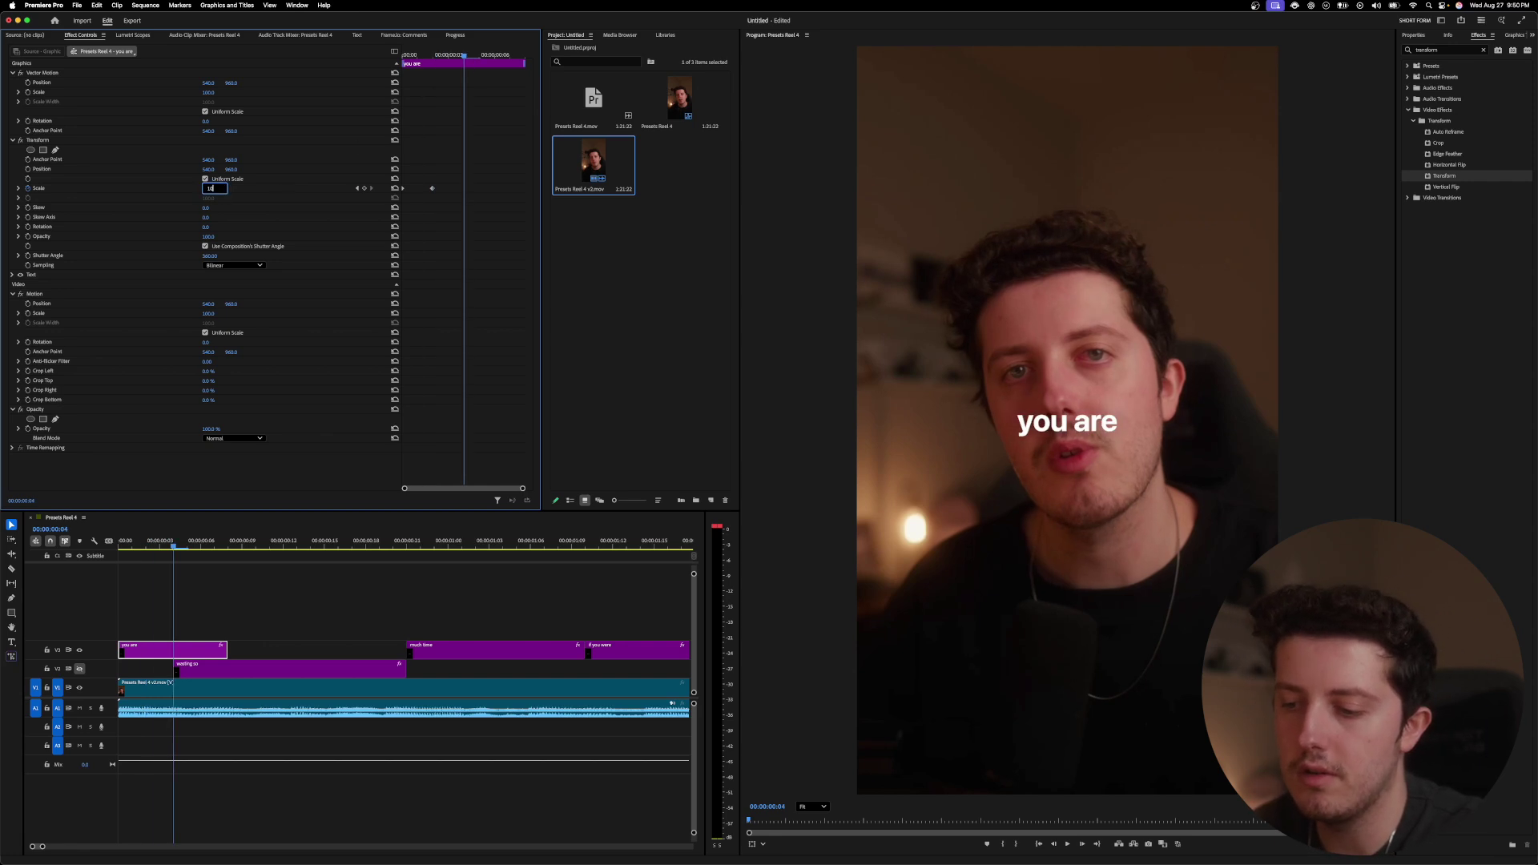
type("0")
key("Return")
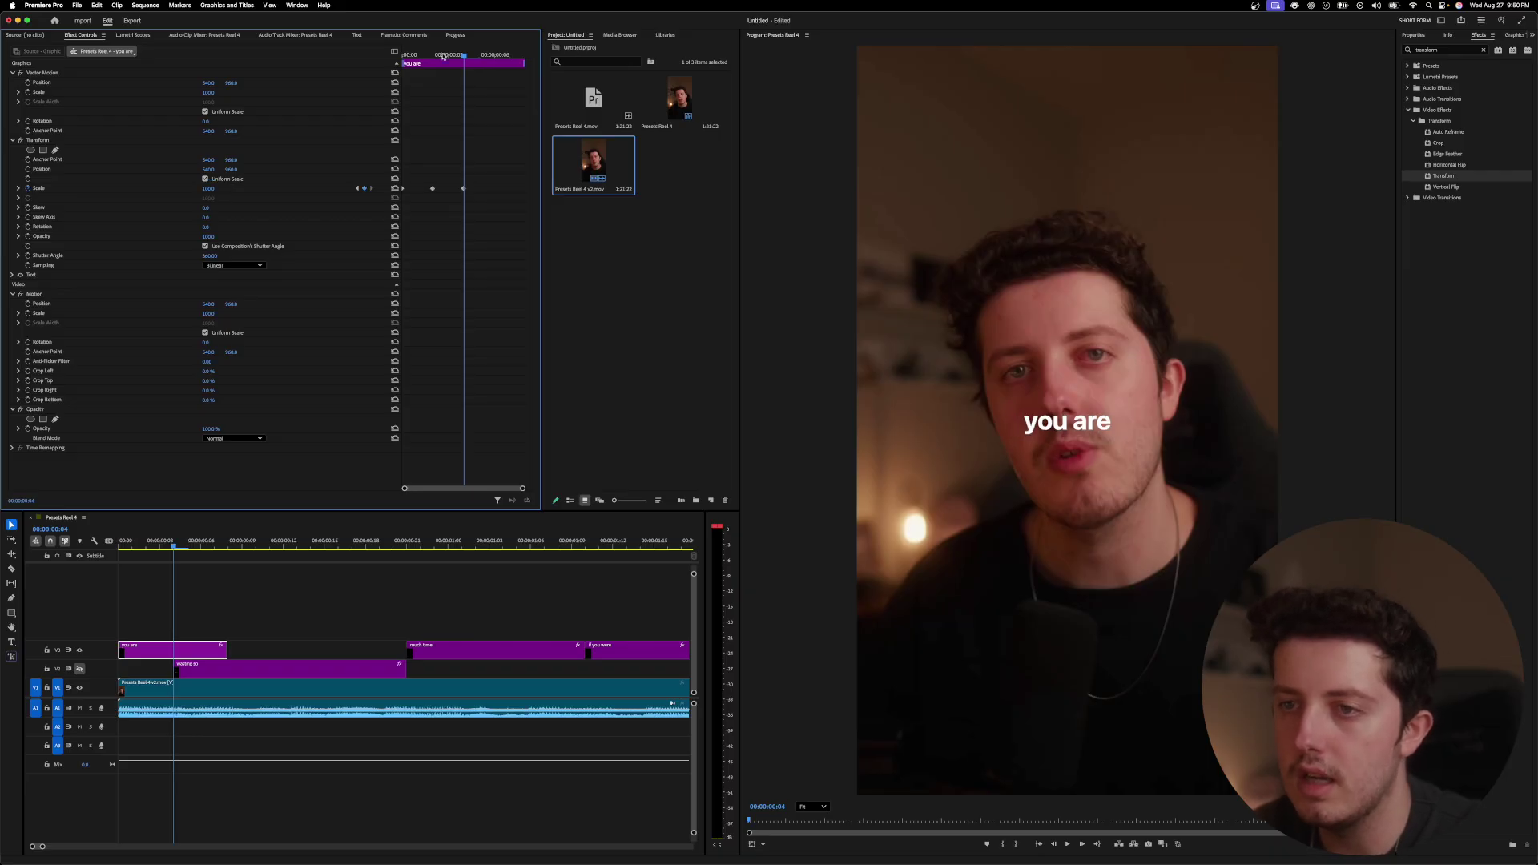
Step: Preview the caption pop from the start of the sequence
key("Home")
key("space")
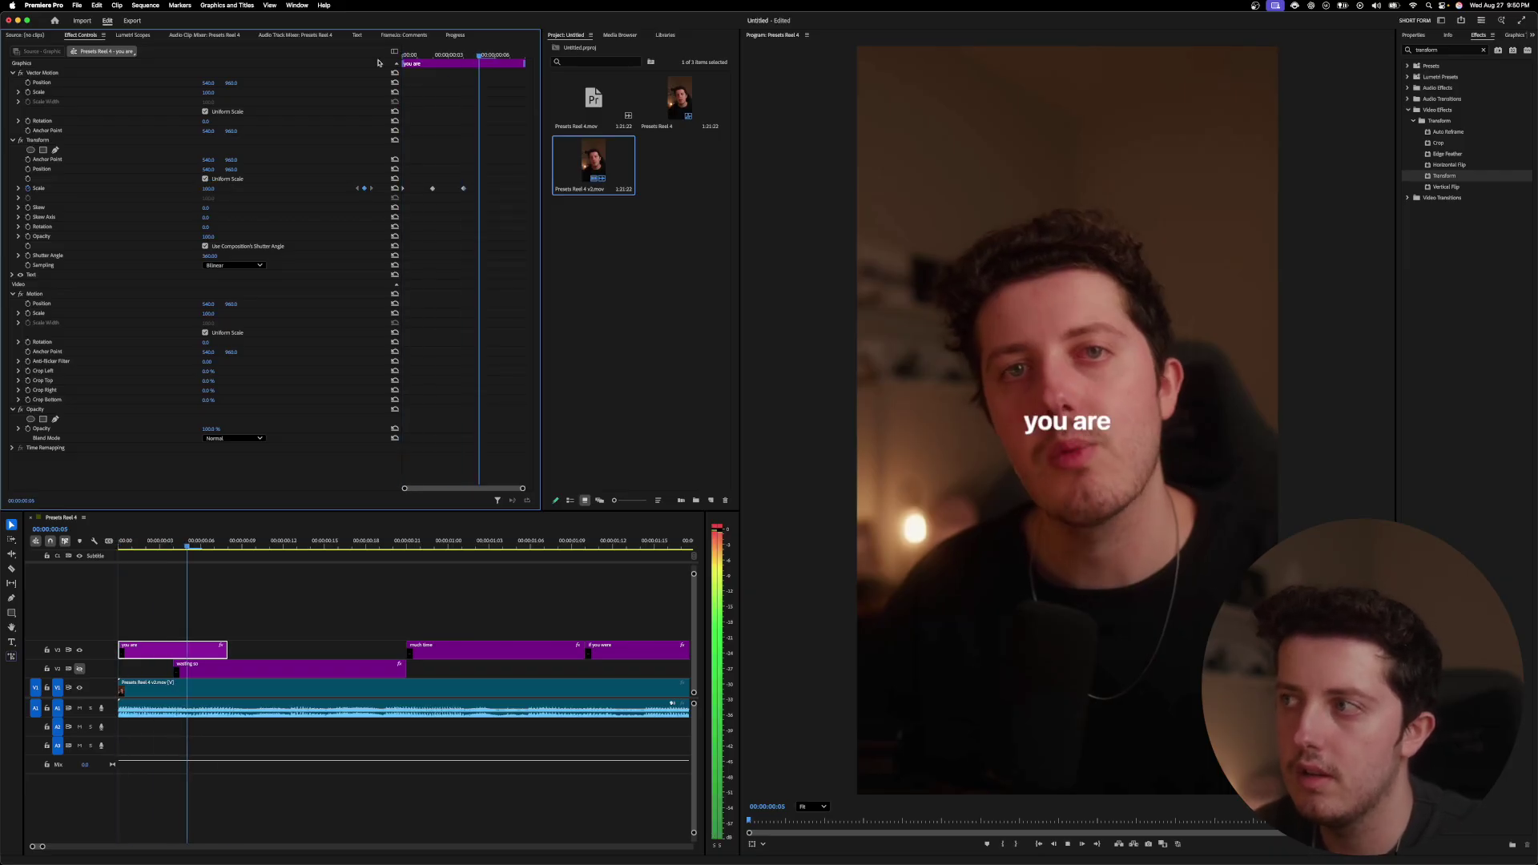
key("Home")
key("space")
key("space")
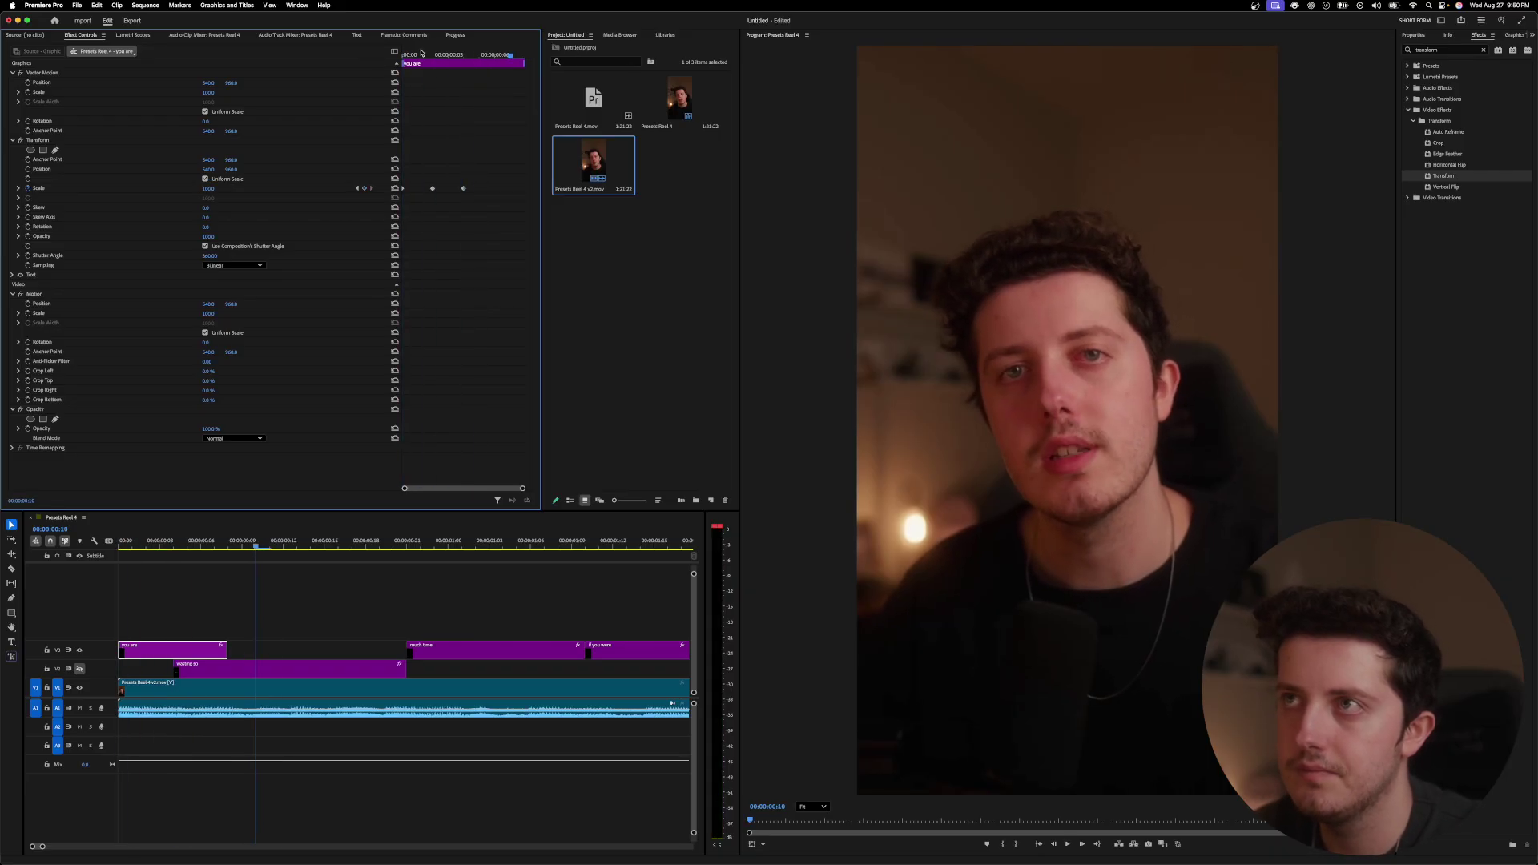
key("space")
key("Home")
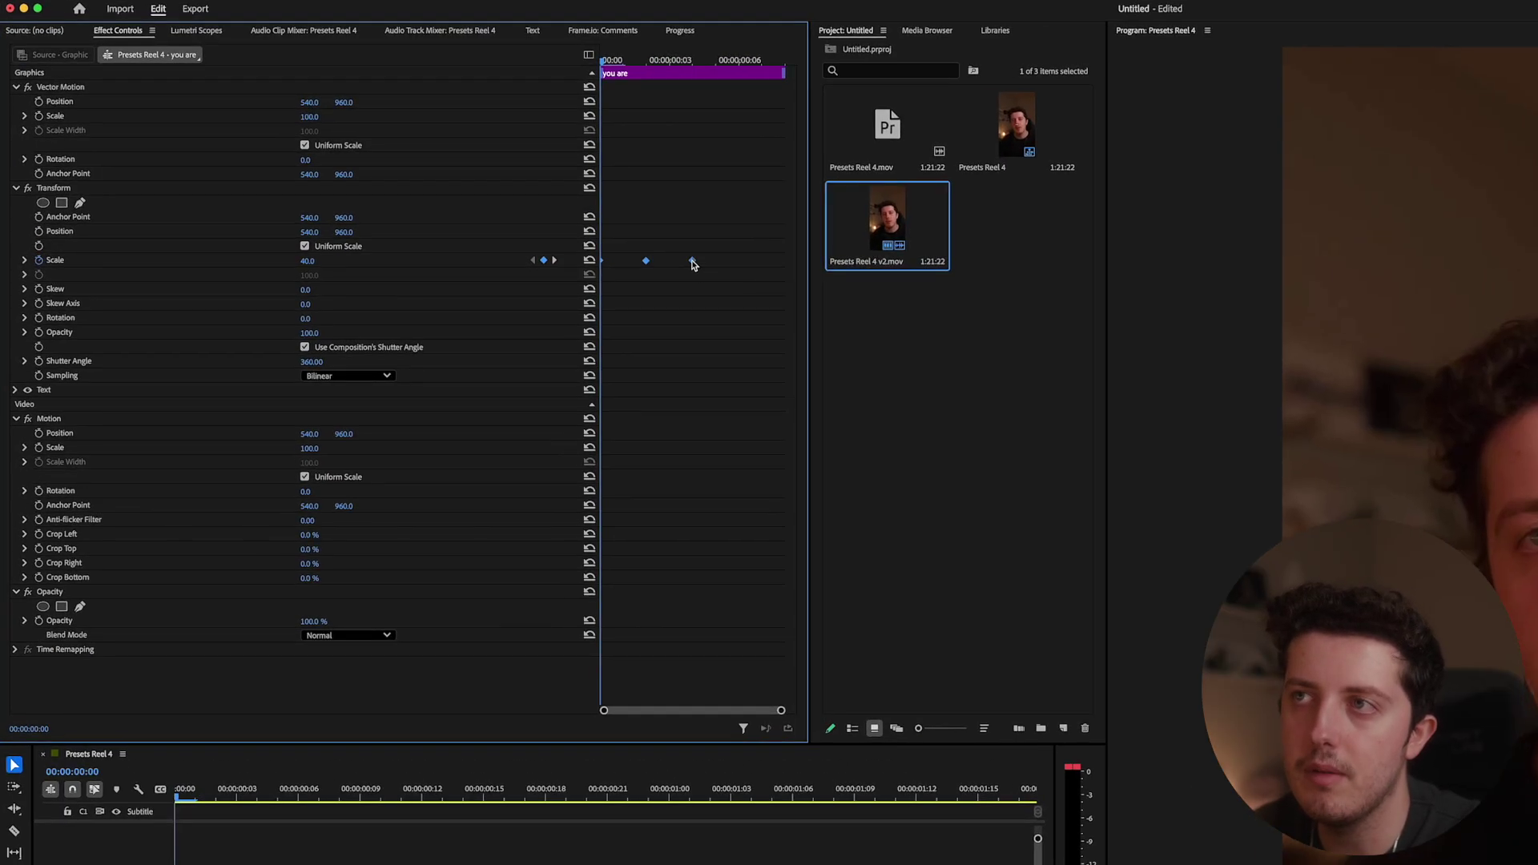
Step: Make the Scale keyframes Bezier and expand Scale to show its graphs
right_click(693, 262)
left_click(731, 379)
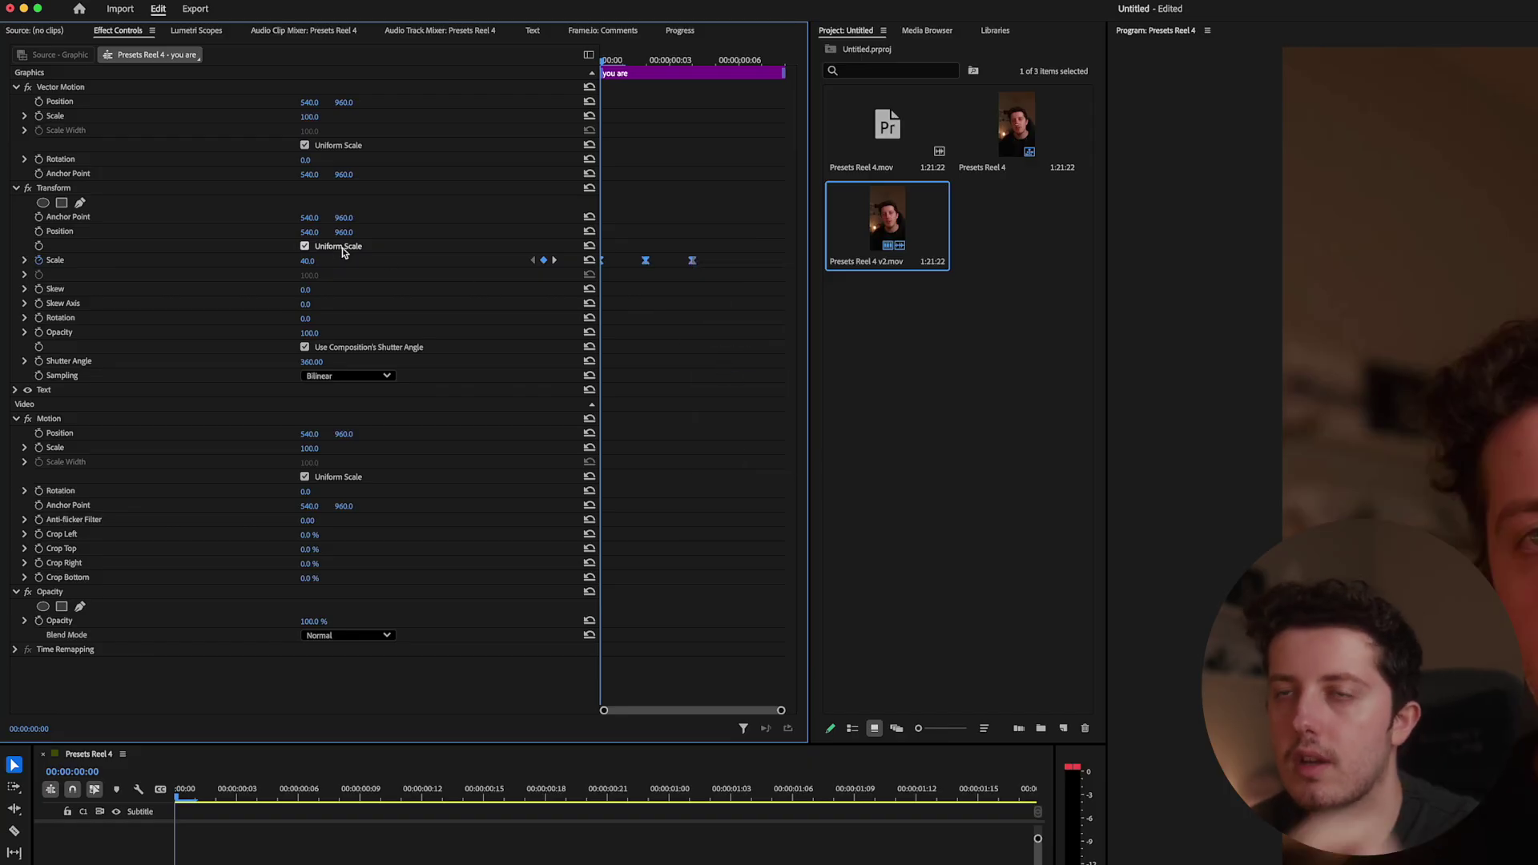
left_click(24, 260)
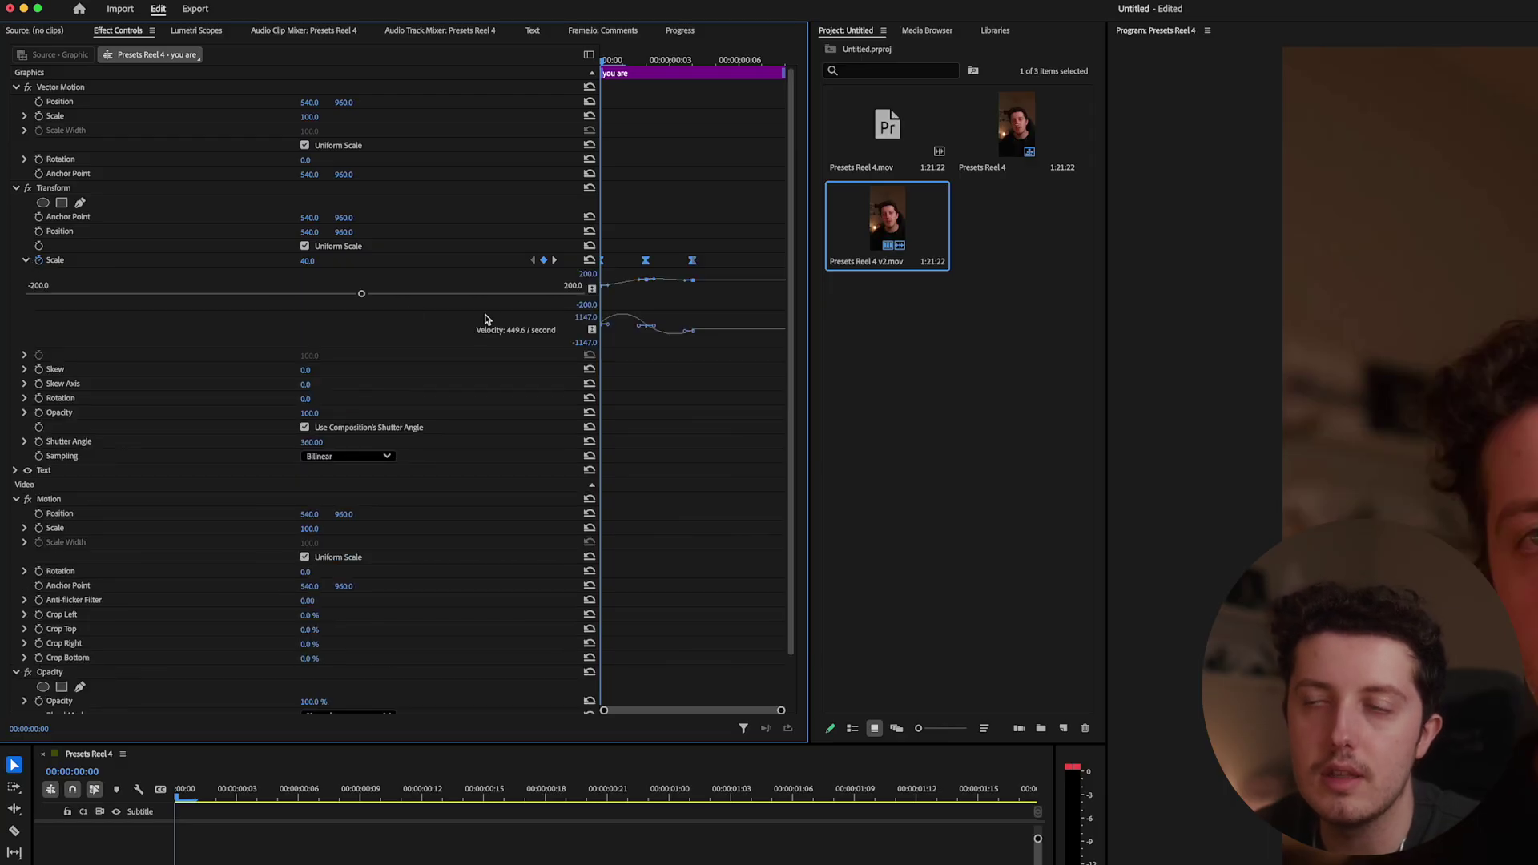
Step: Reshape the Scale velocity curve handles for a sharper spike at the pop's start
left_click_drag(781, 711, 765, 710)
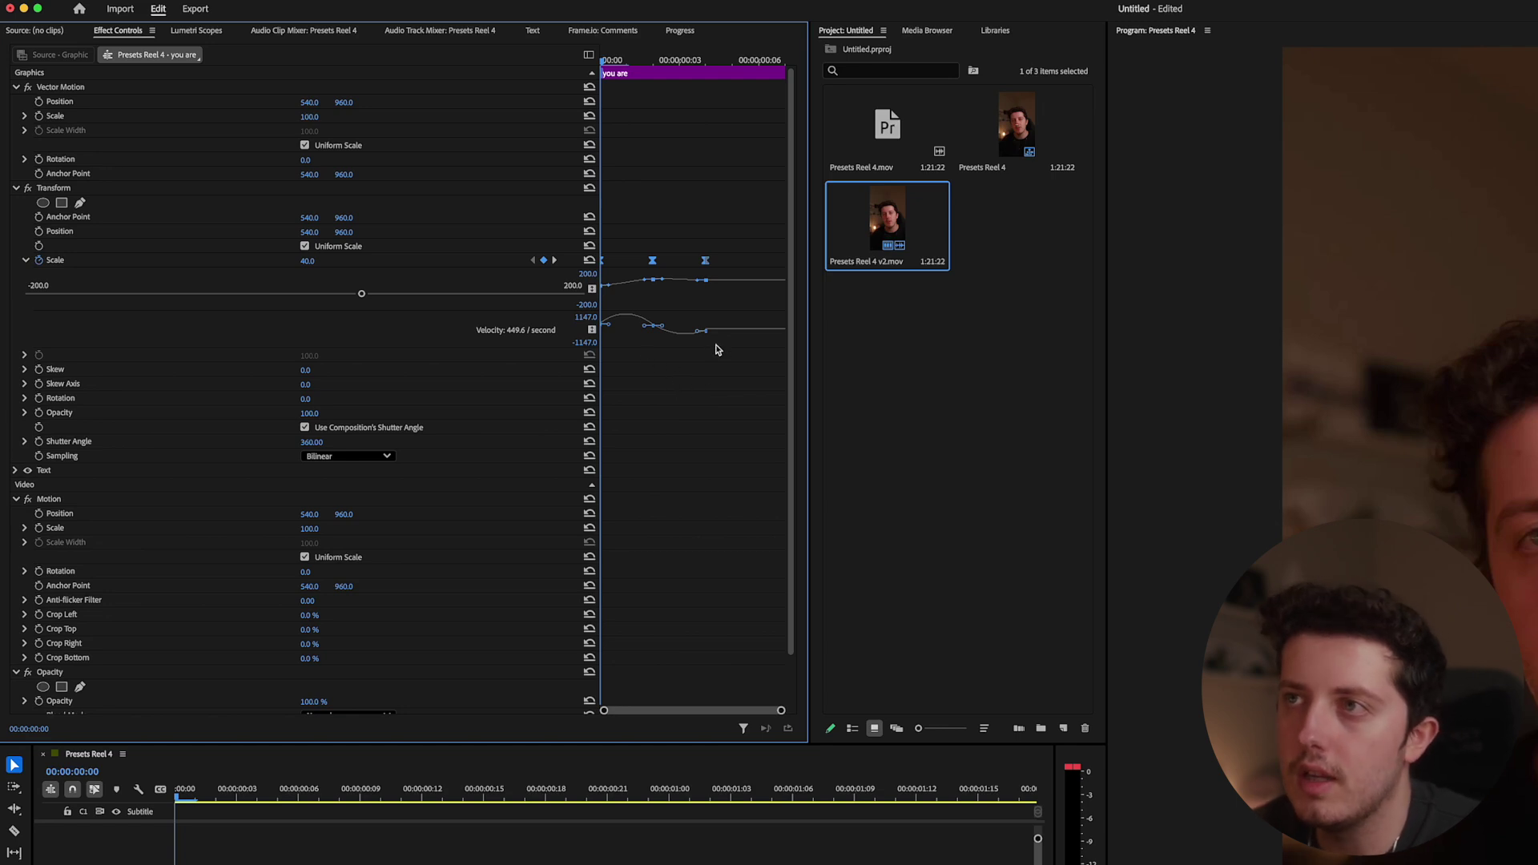
left_click_drag(717, 347, 716, 409)
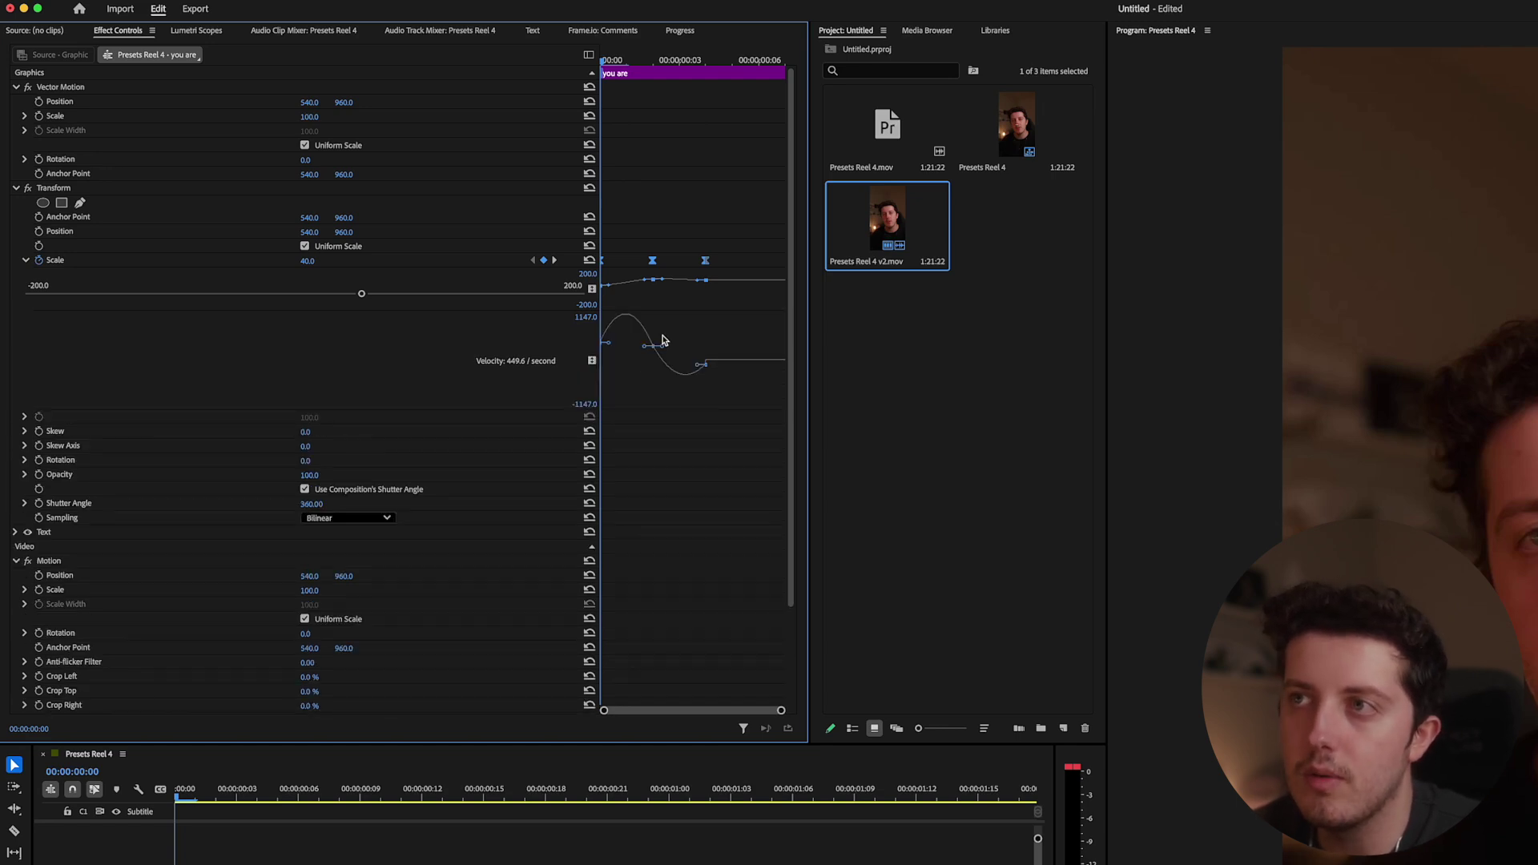
left_click_drag(702, 370, 701, 366)
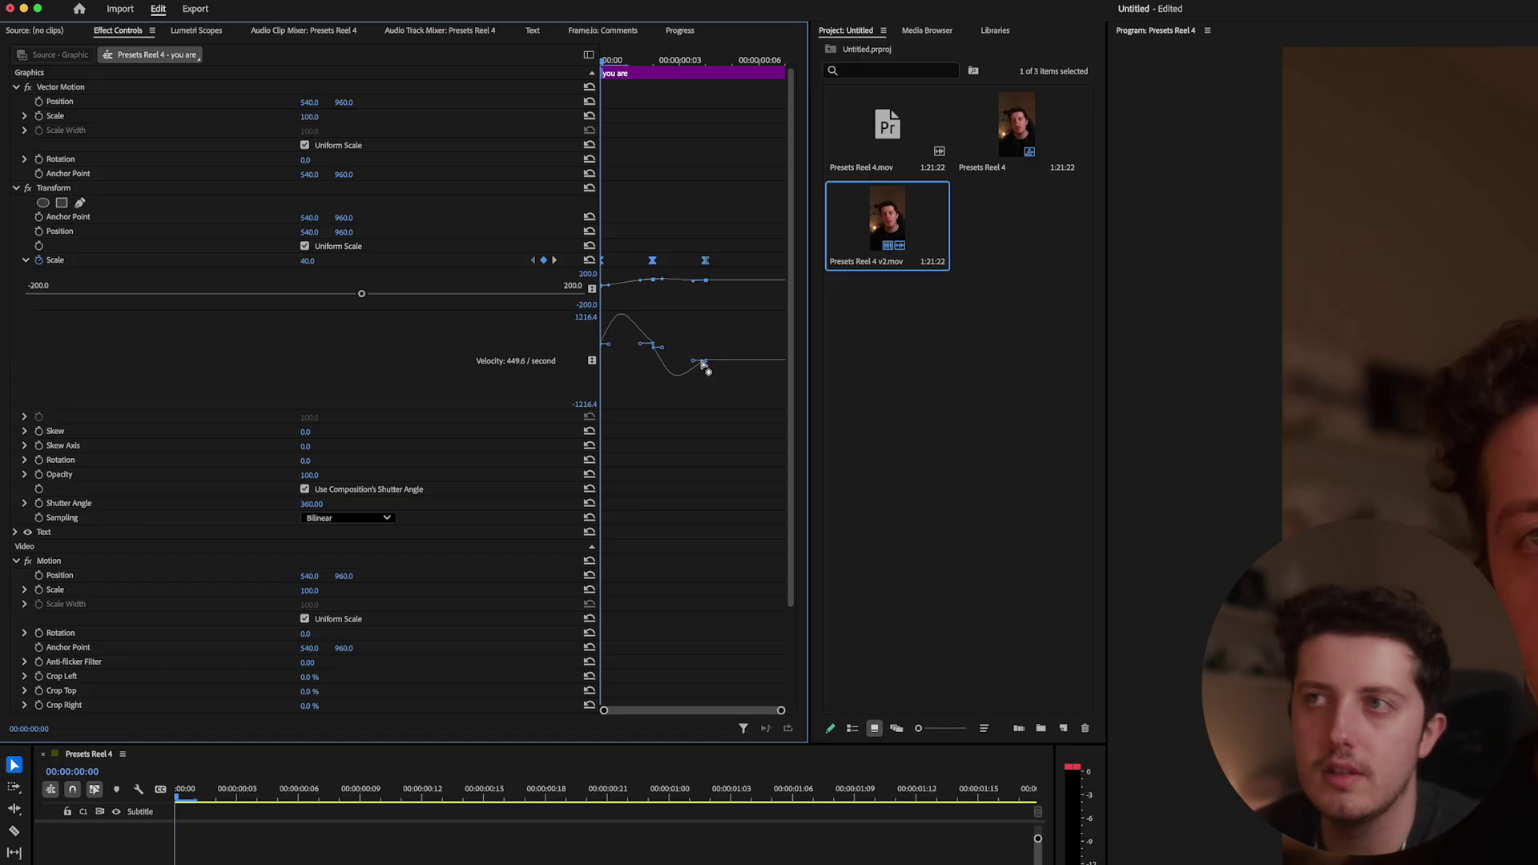
left_click_drag(702, 362, 686, 362)
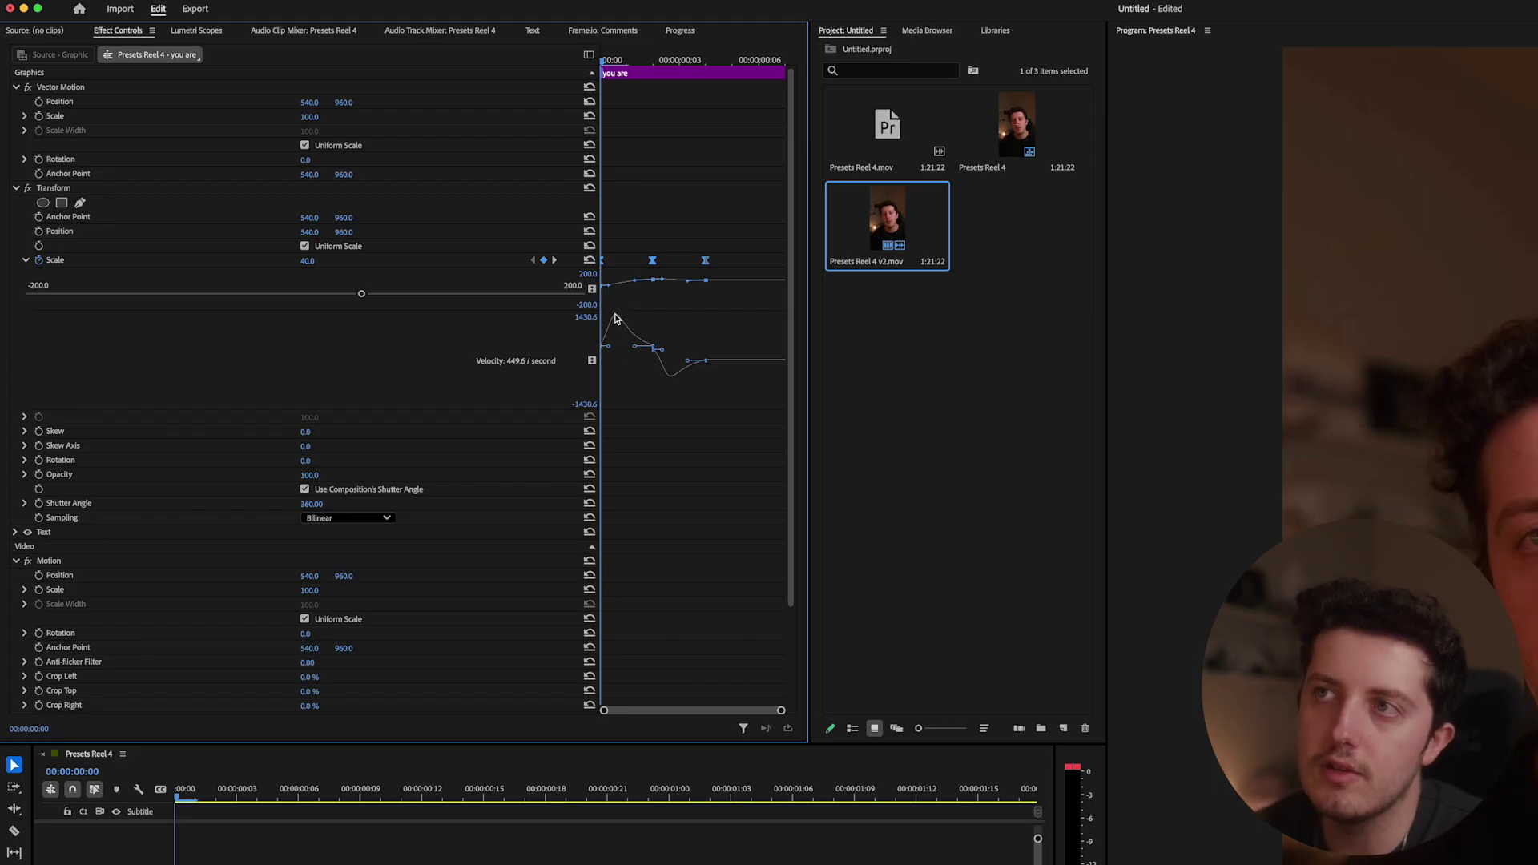
left_click_drag(610, 350, 623, 350)
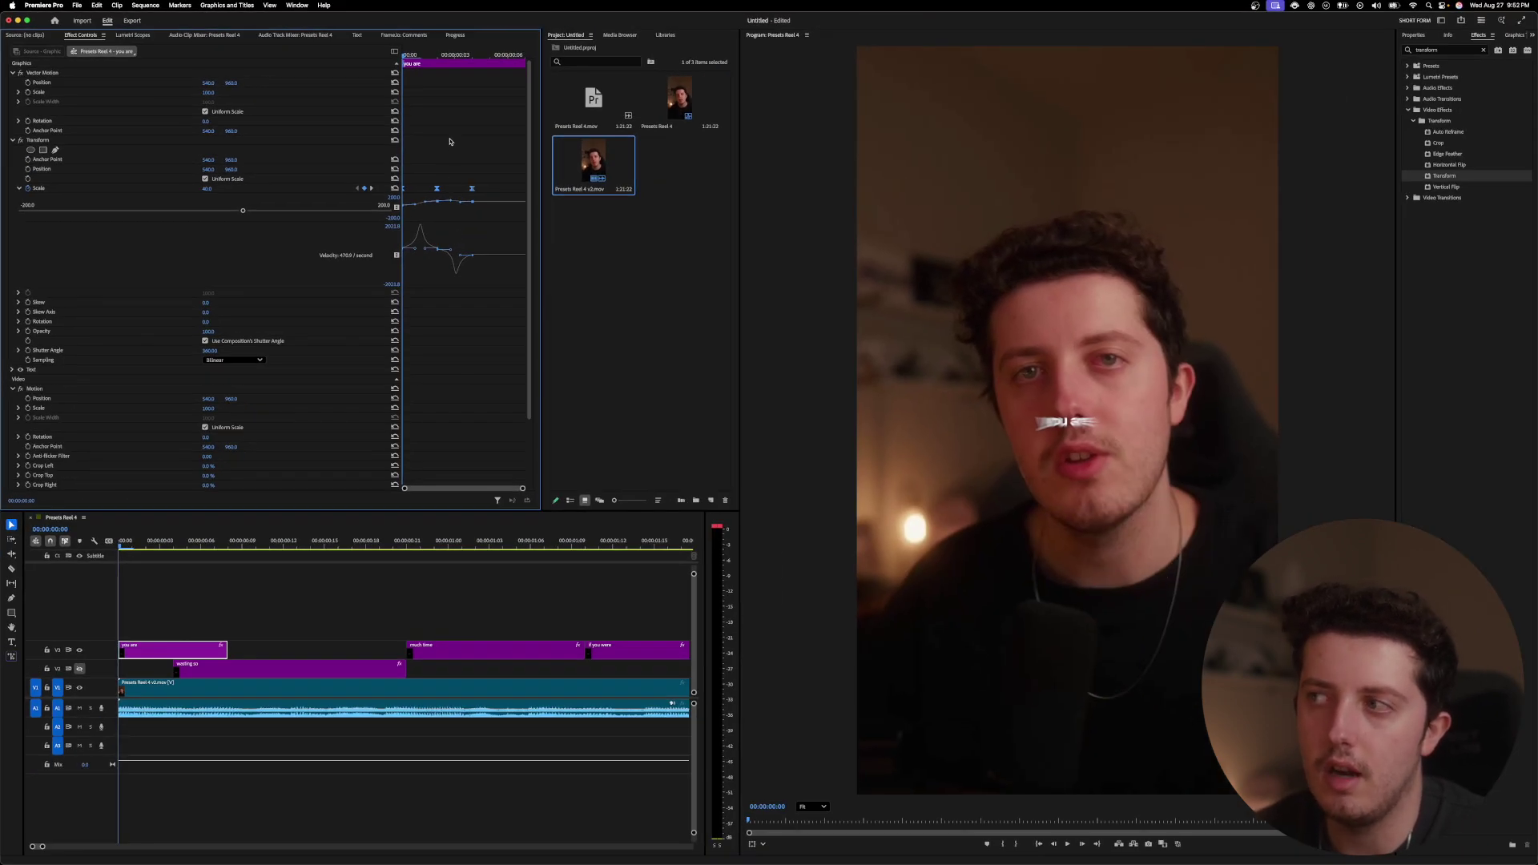
Step: Preview the pop and shift a Scale keyframe slightly later
key("space")
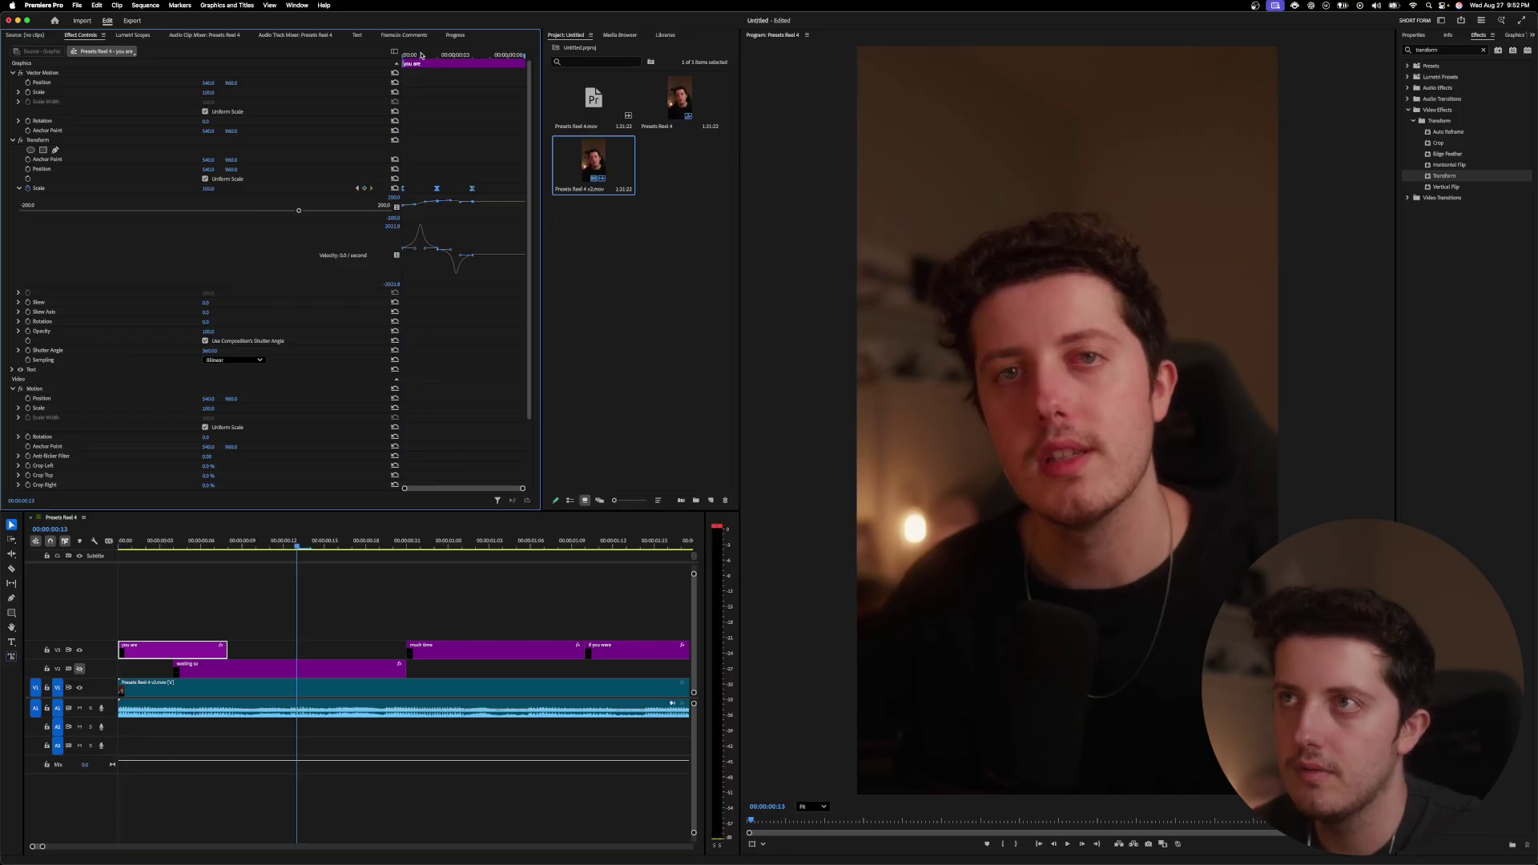
left_click(422, 55)
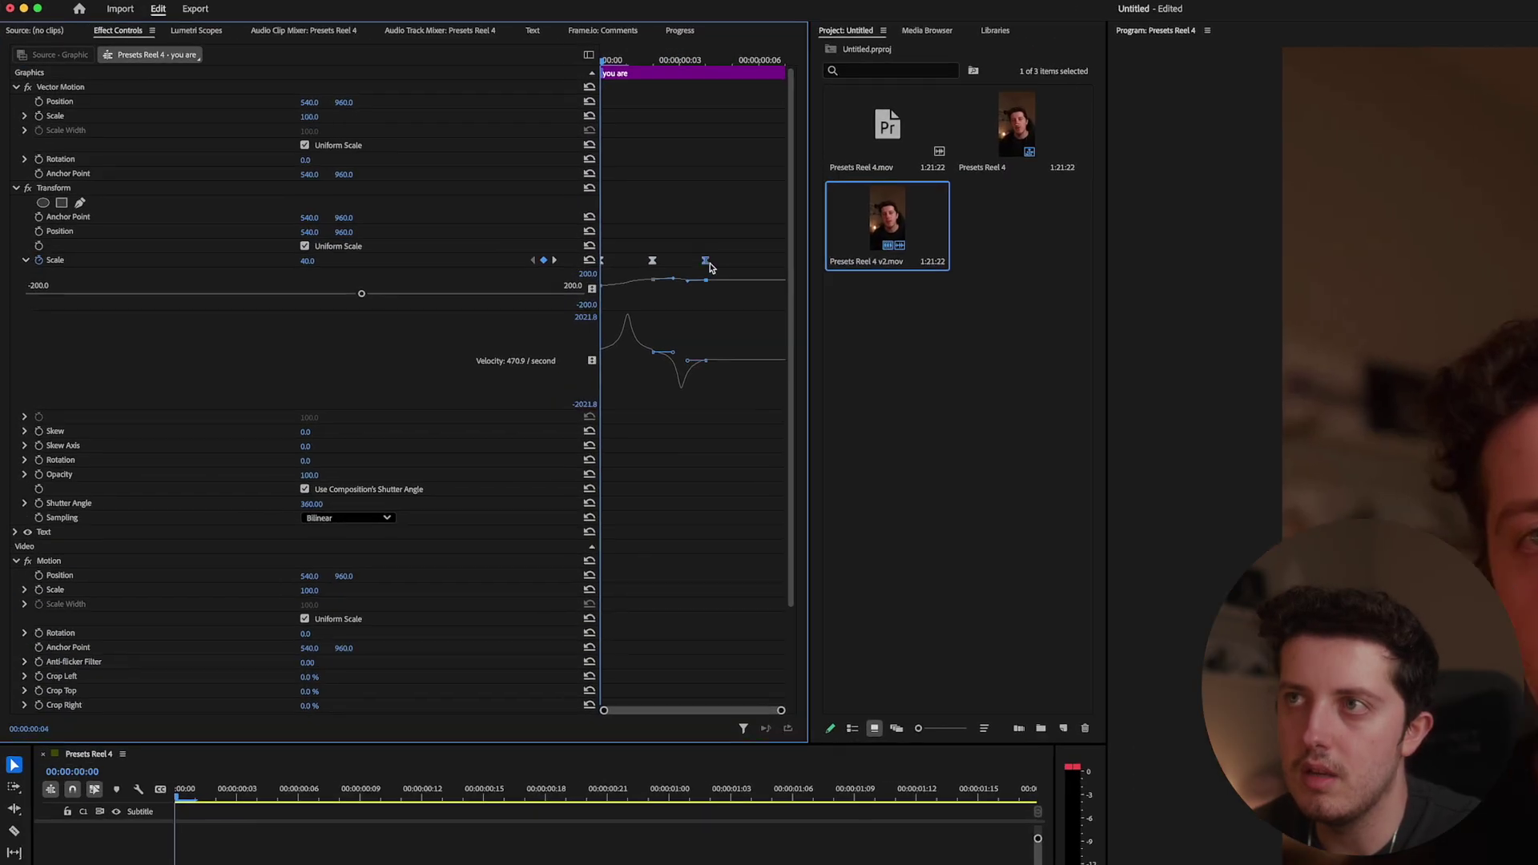
left_click_drag(473, 188, 484, 195)
Step: Change the overshoot Scale keyframe from 115 to 110
mouse_move(658, 64)
left_mouse_down()
mouse_move(718, 64)
mouse_move(661, 64)
left_mouse_up()
left_click(318, 260)
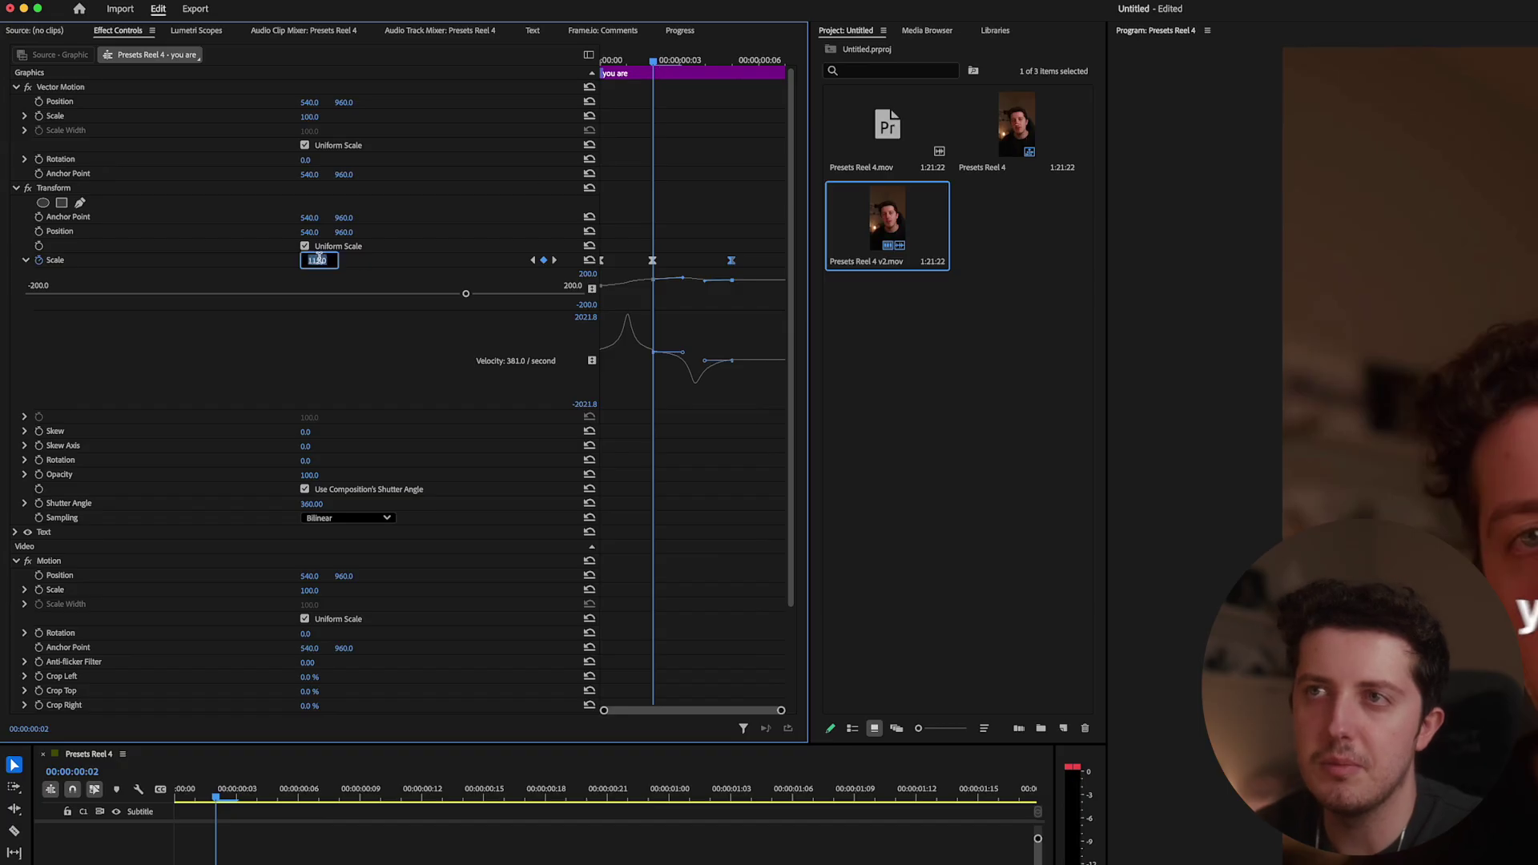
type("110")
key("Return")
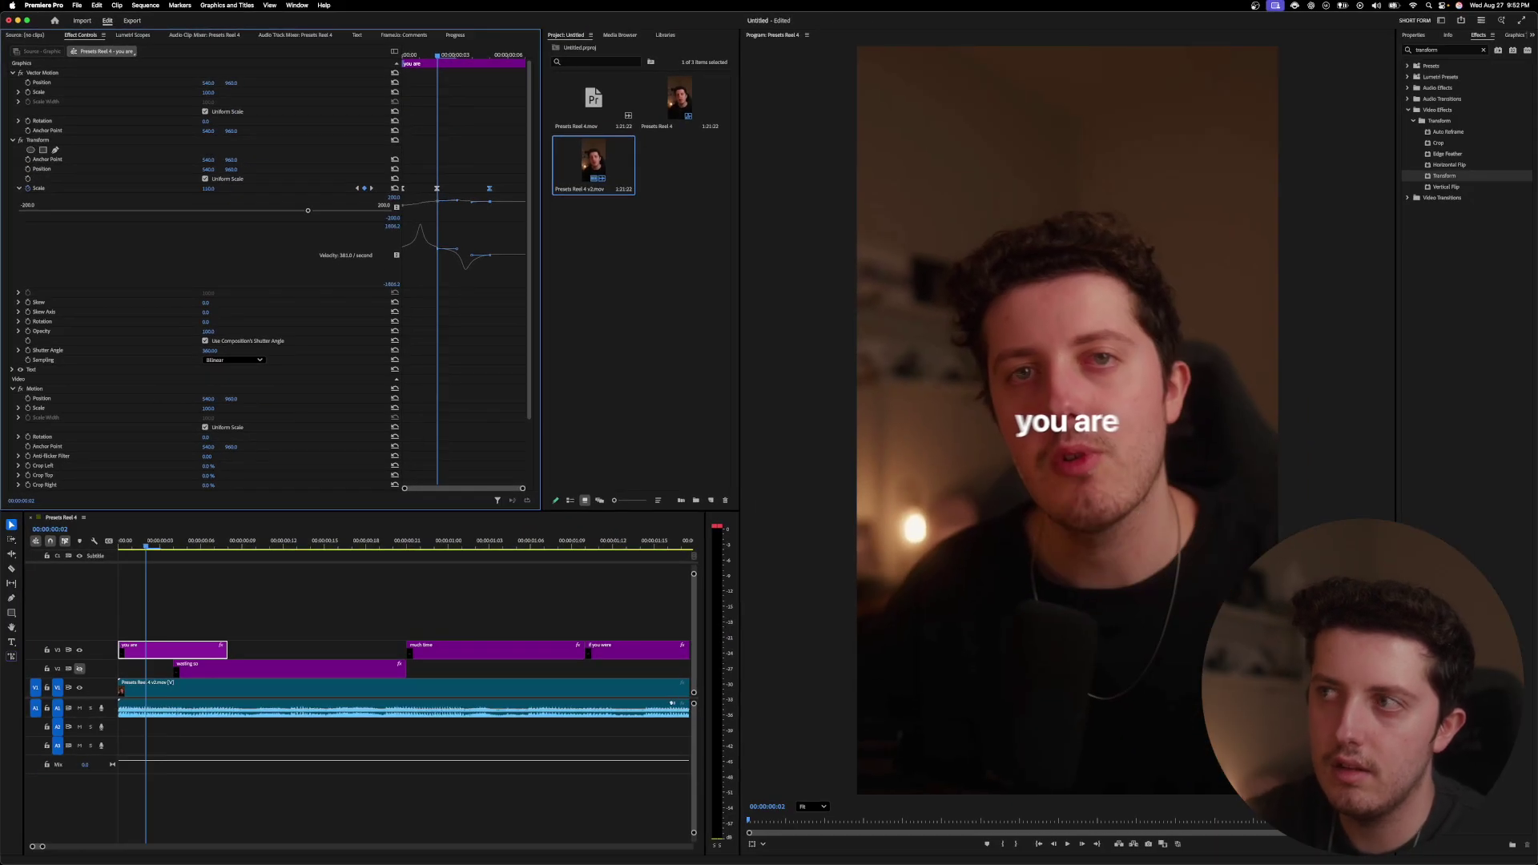
Step: Move the last Scale keyframe later and try a steeper ease, then undo it
left_click(451, 56)
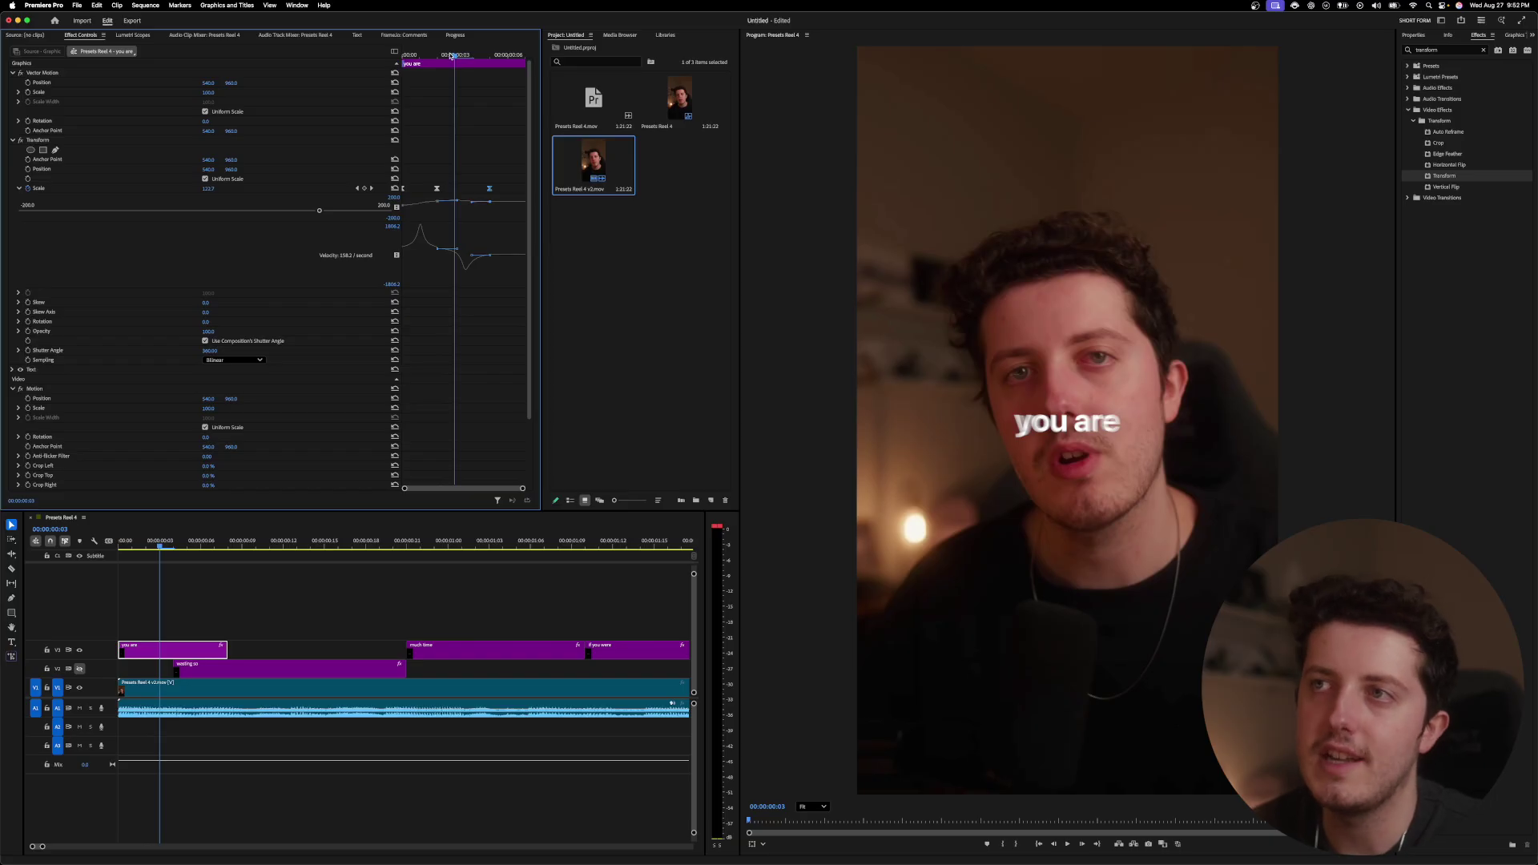
left_click_drag(447, 54, 490, 56)
left_click_drag(498, 194, 503, 194)
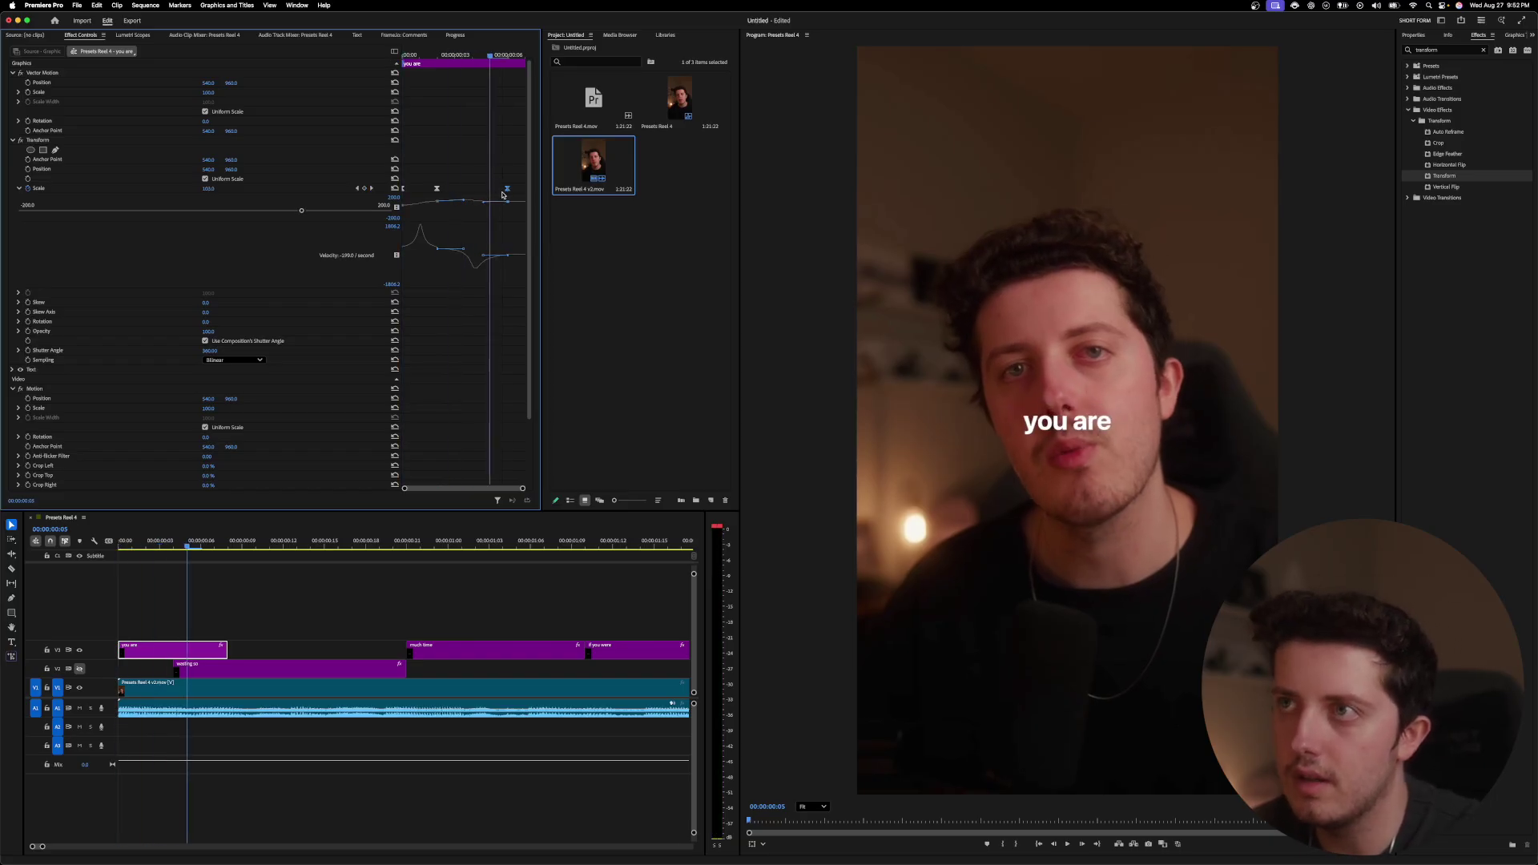
left_click_drag(467, 253, 483, 258)
key("space")
key("super+z")
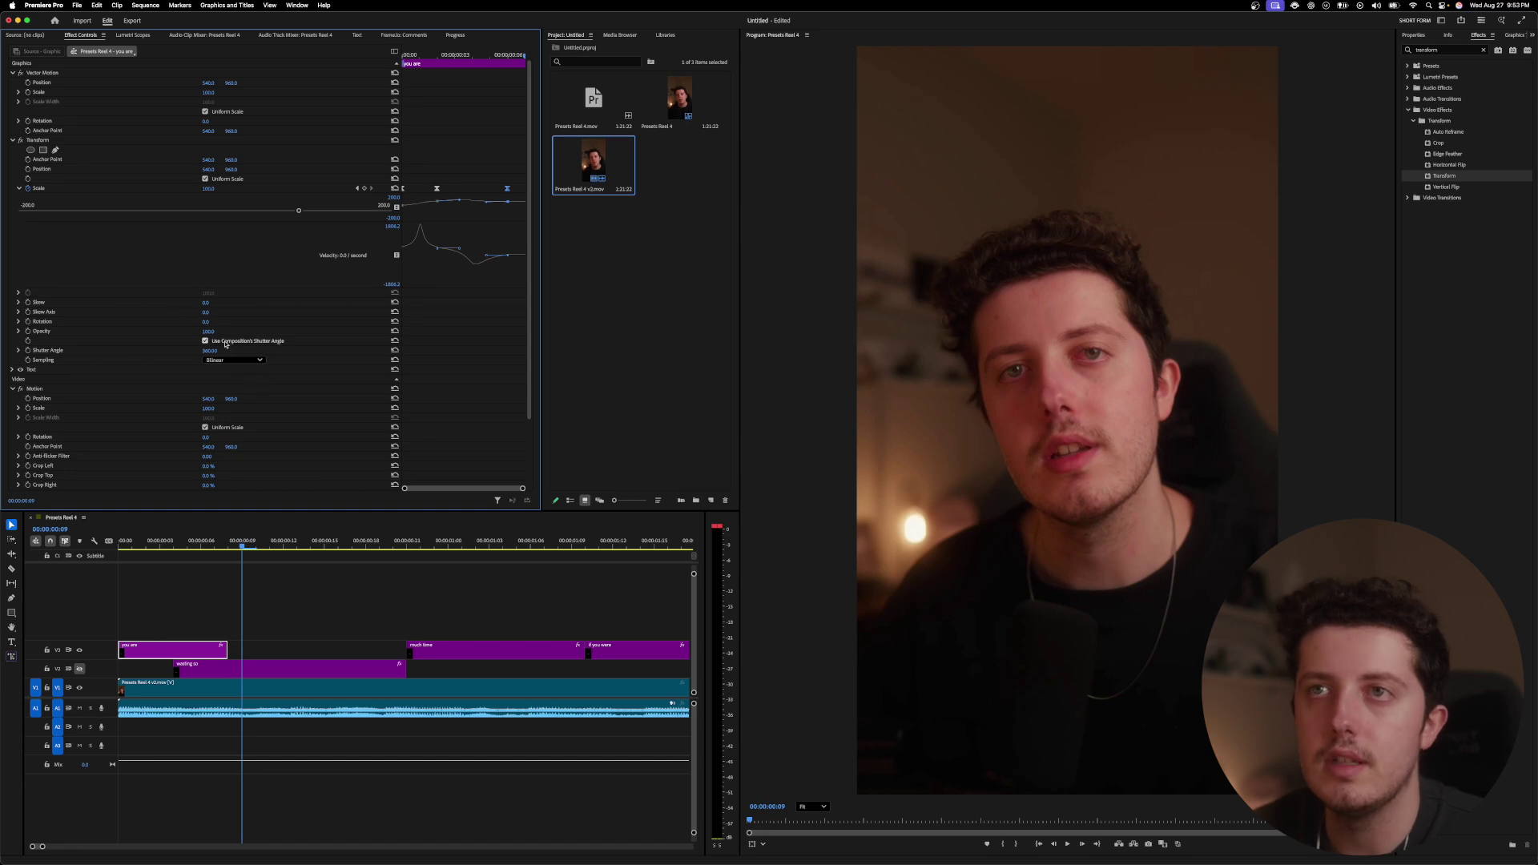
Step: Start saving the Transform effect as a preset, cancel, and browse the Presets folder
left_click(13, 141)
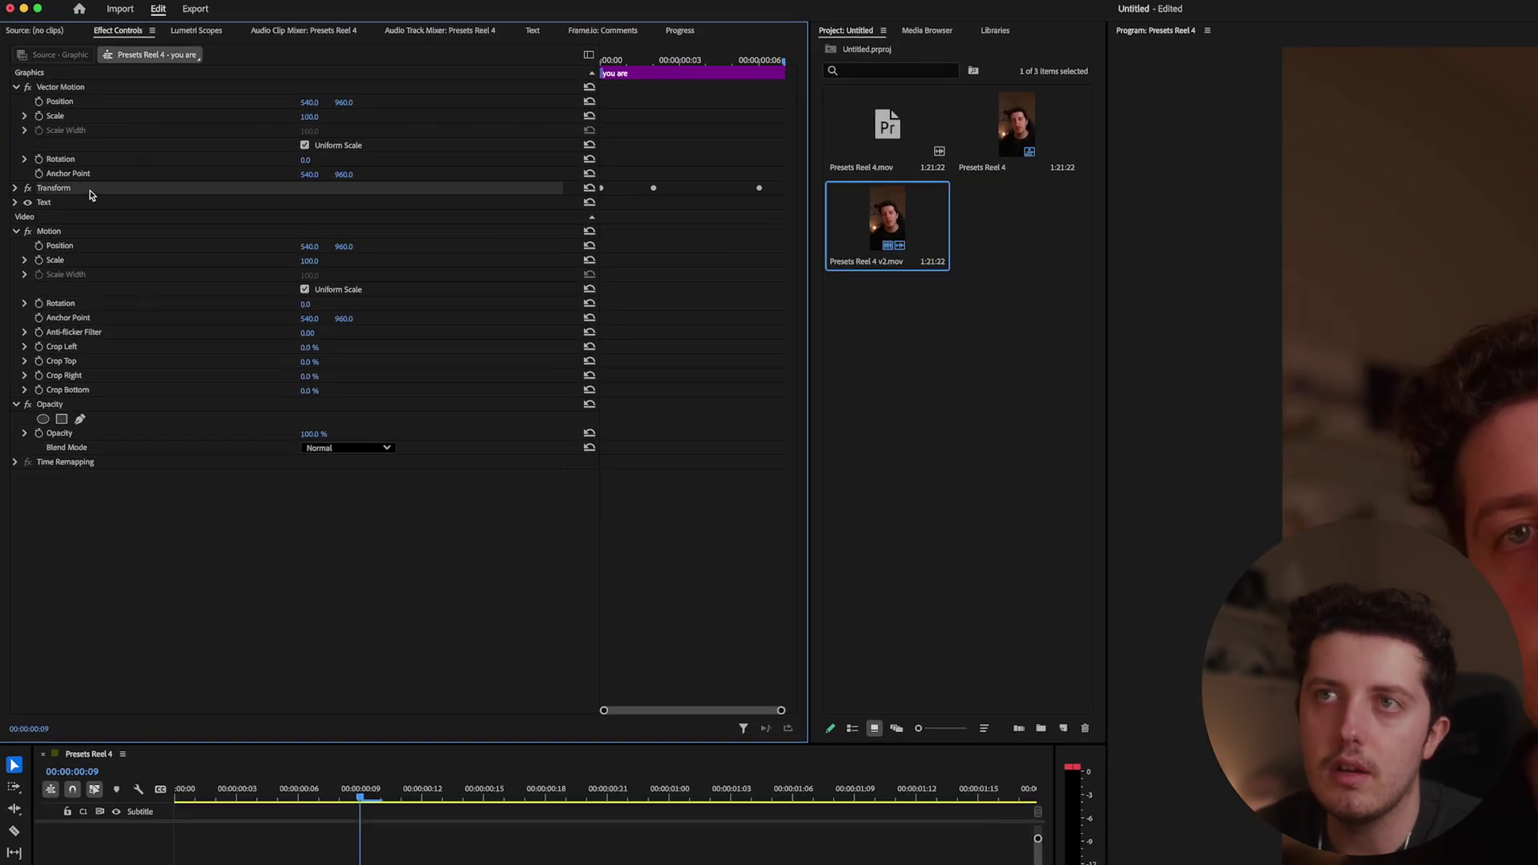
right_click(90, 194)
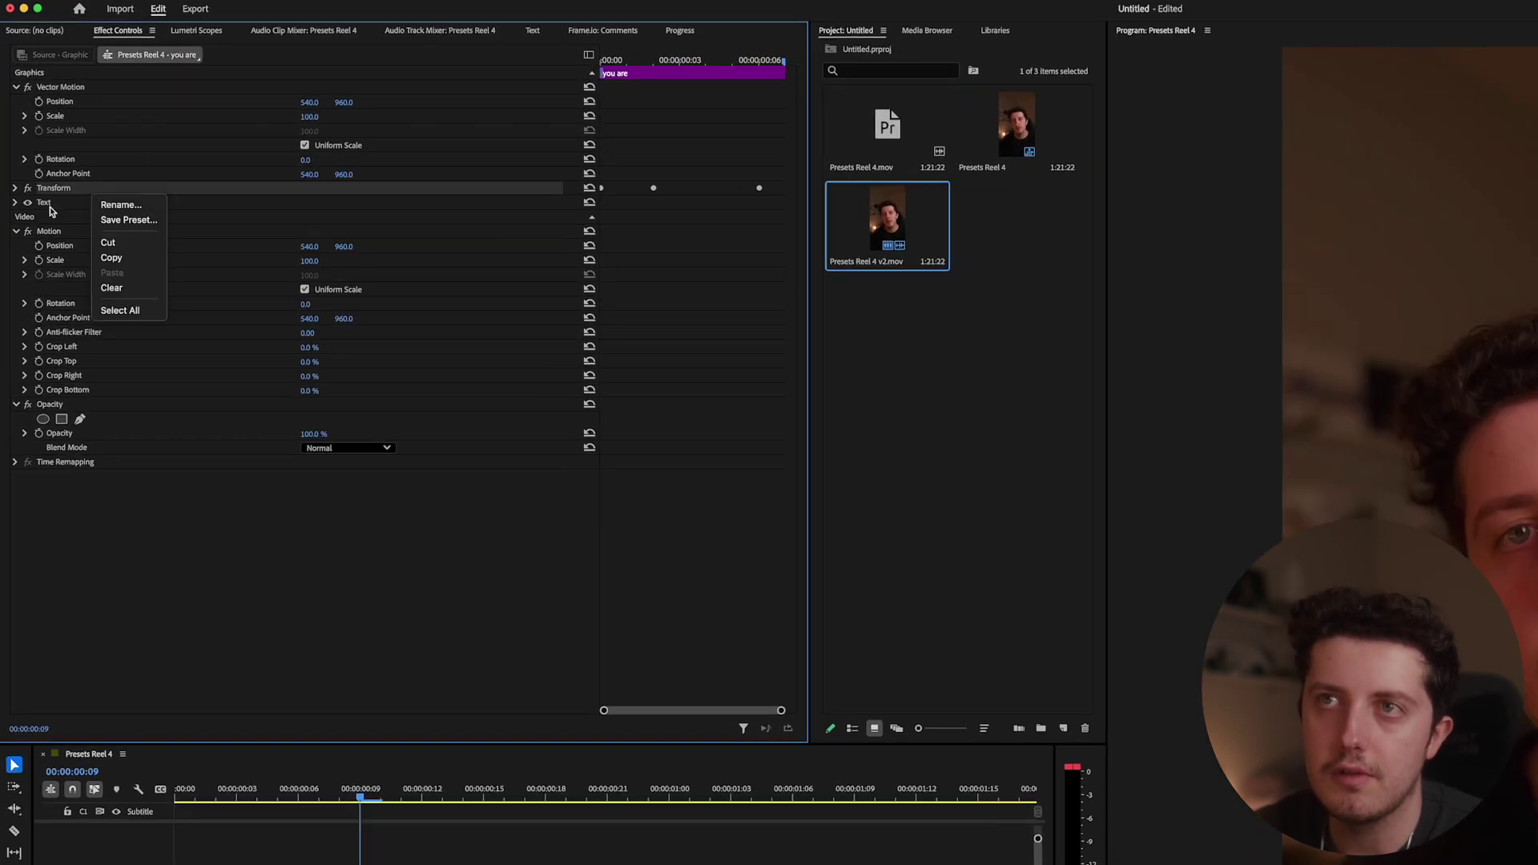
left_click(144, 221)
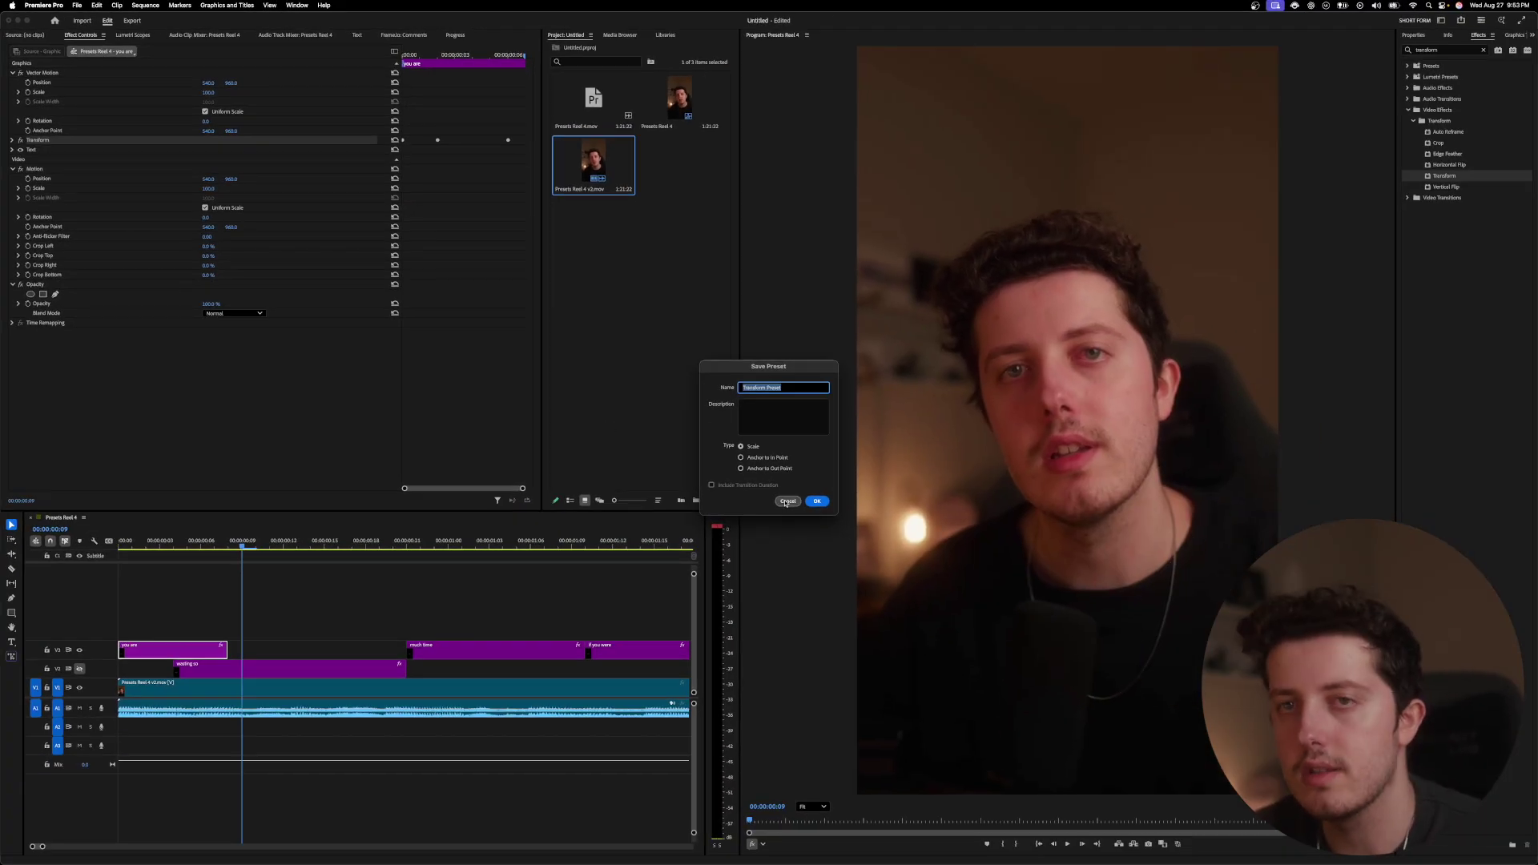
left_click(785, 502)
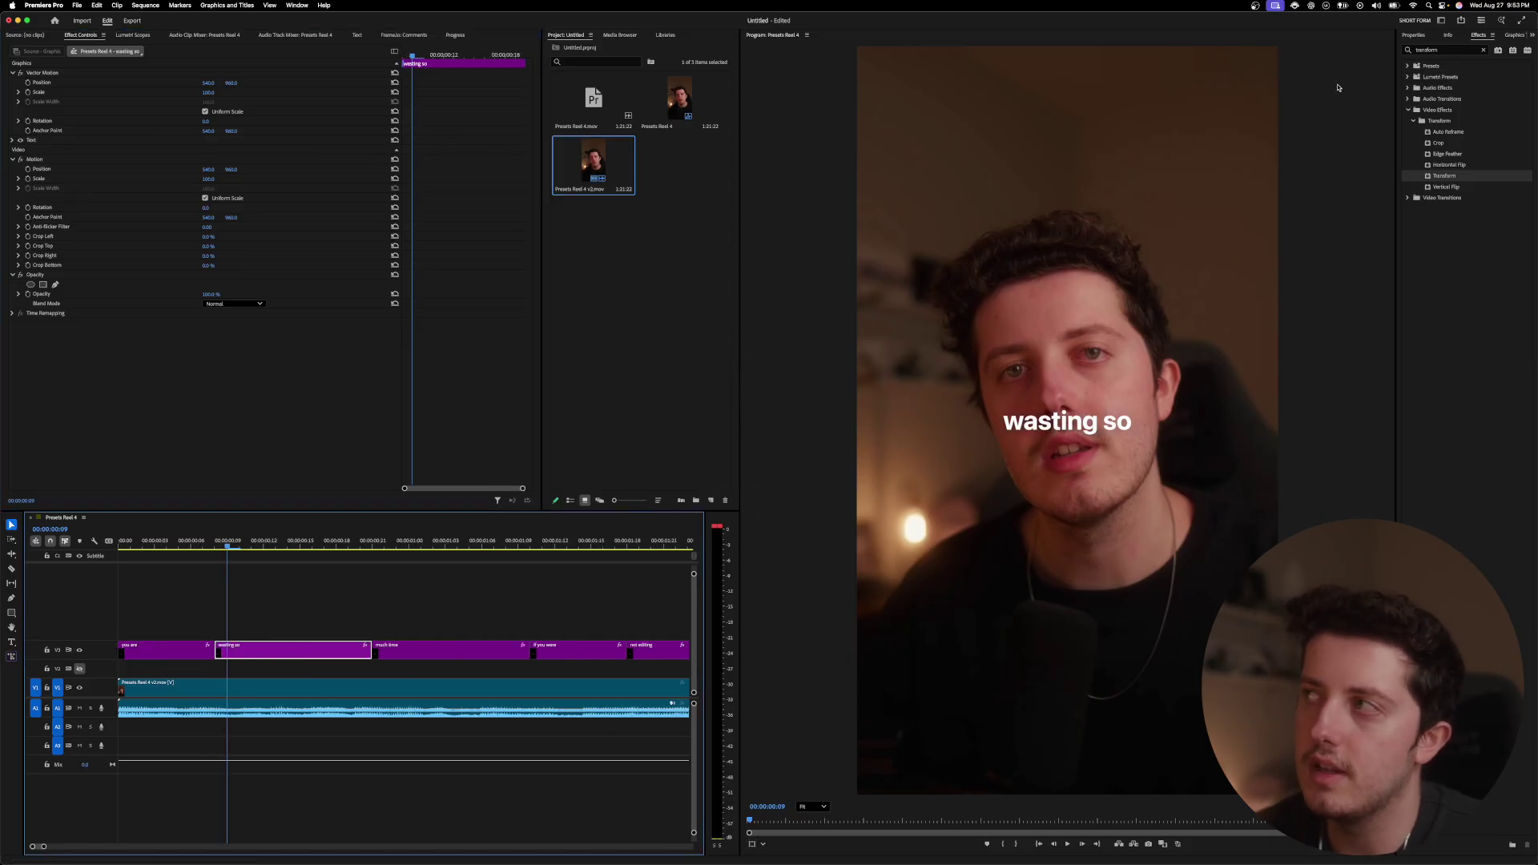
left_click(1483, 50)
left_click(1408, 66)
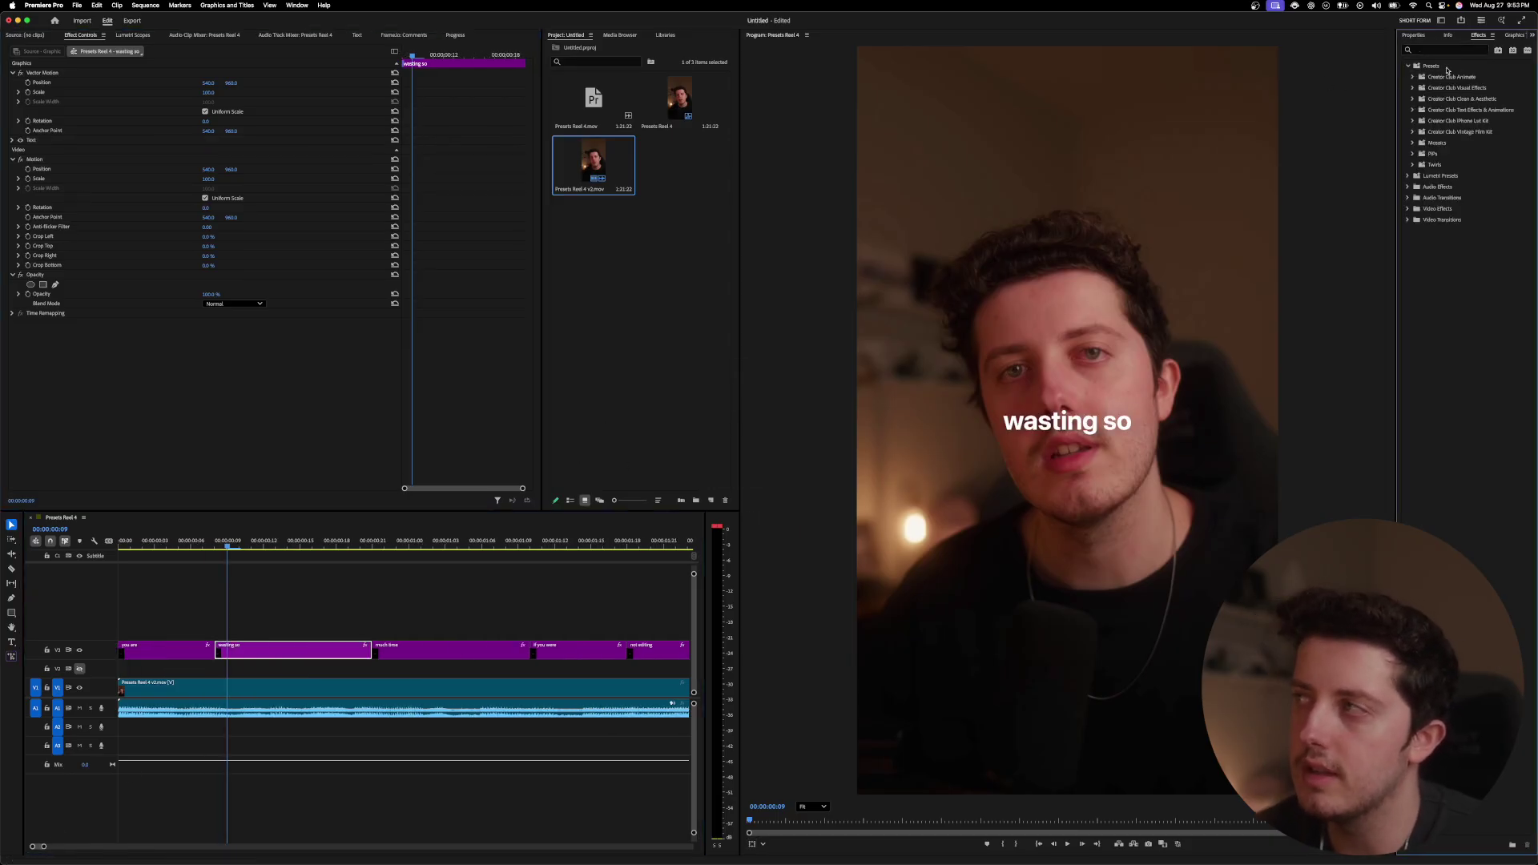
Step: Copy the 'you are' Transform effect and select every caption from 'wasting so' onward
left_click(42, 848)
left_click(164, 650)
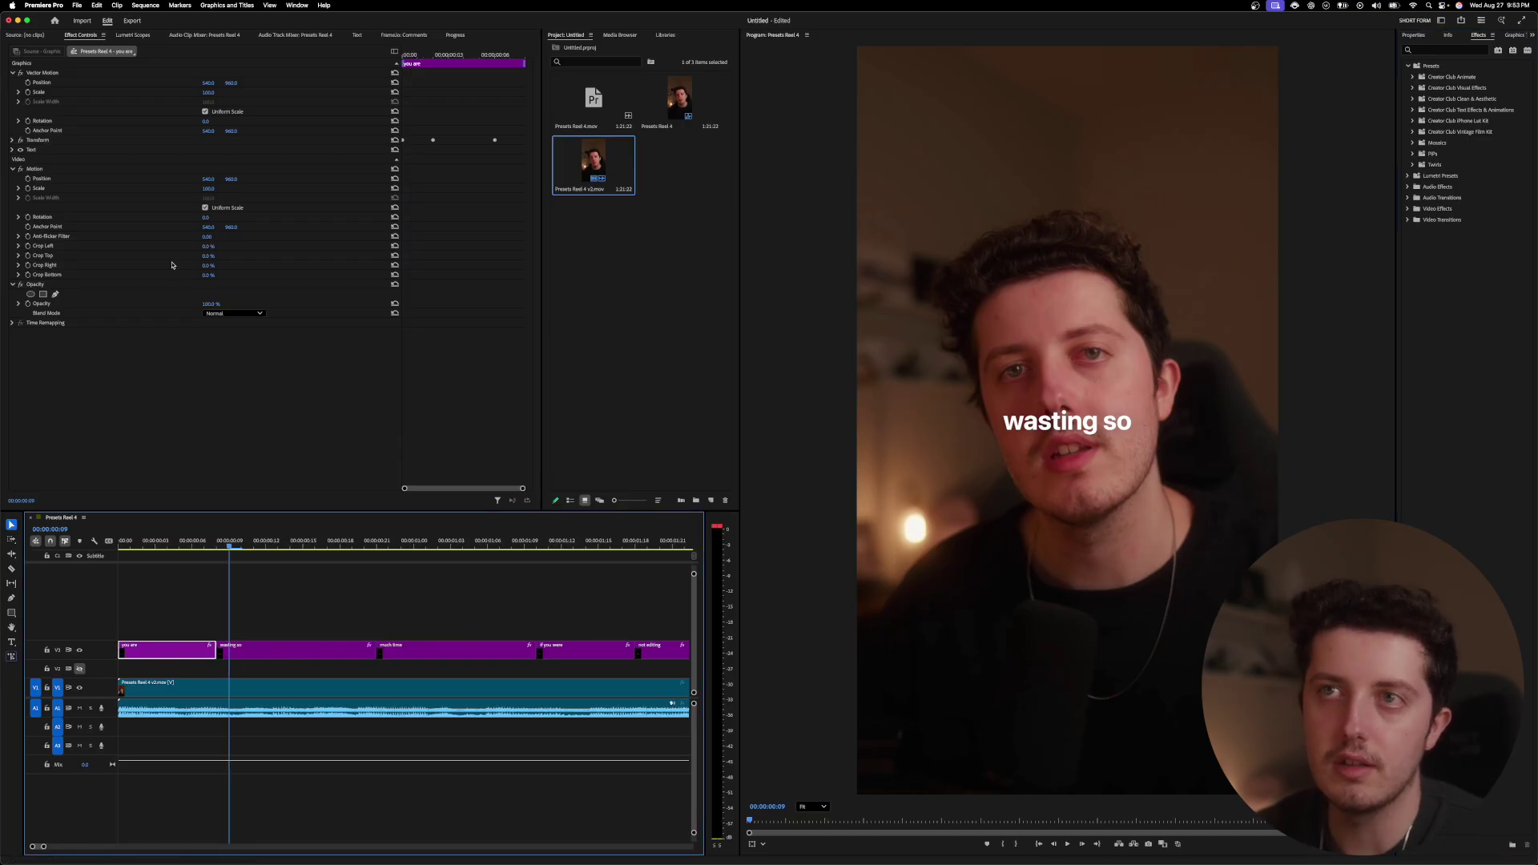
left_click(59, 143)
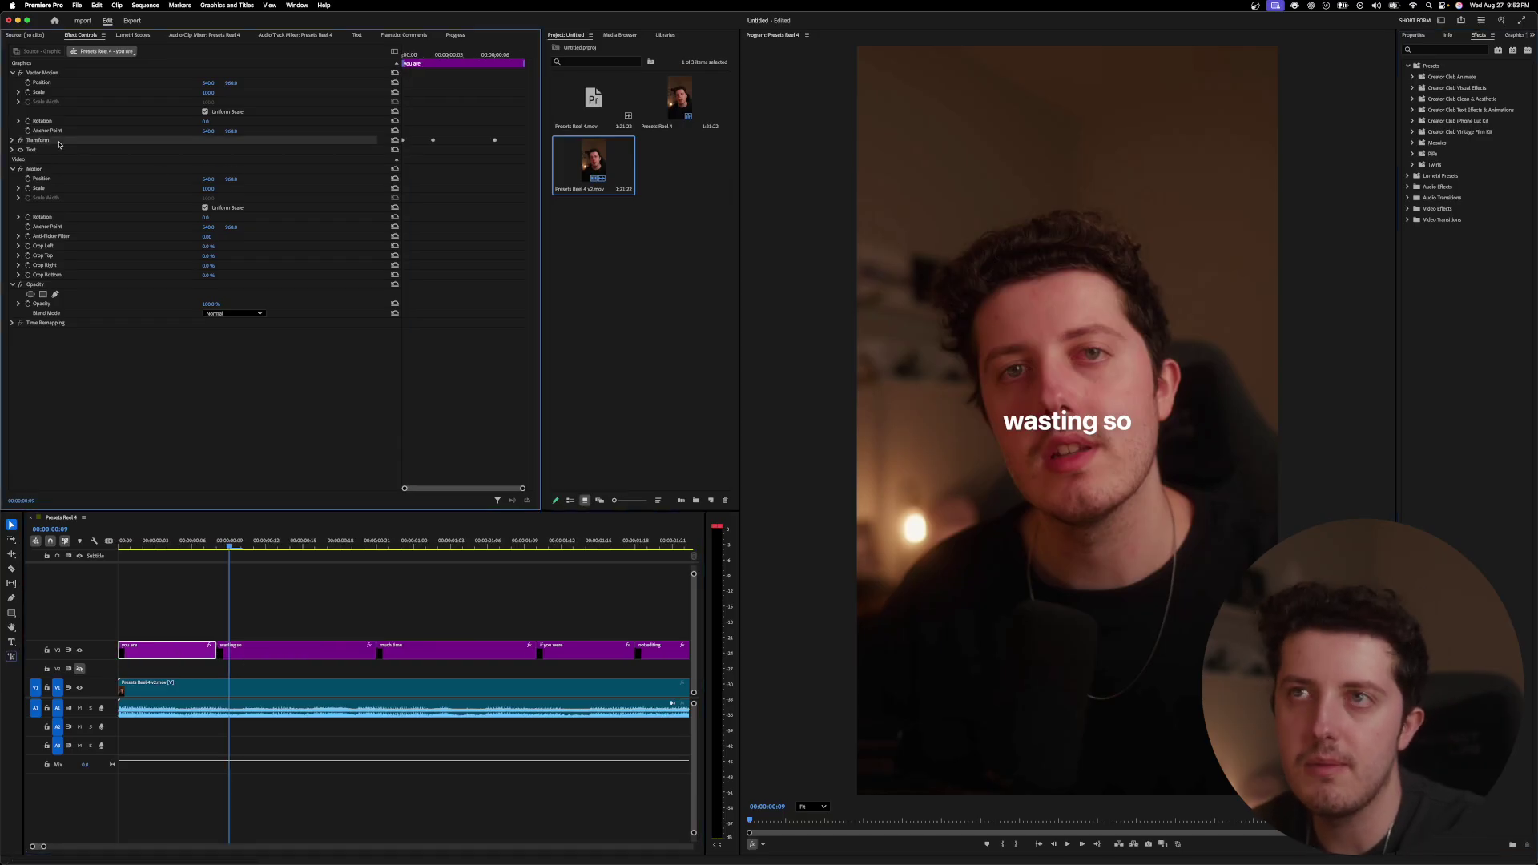
key("a")
left_click(234, 685)
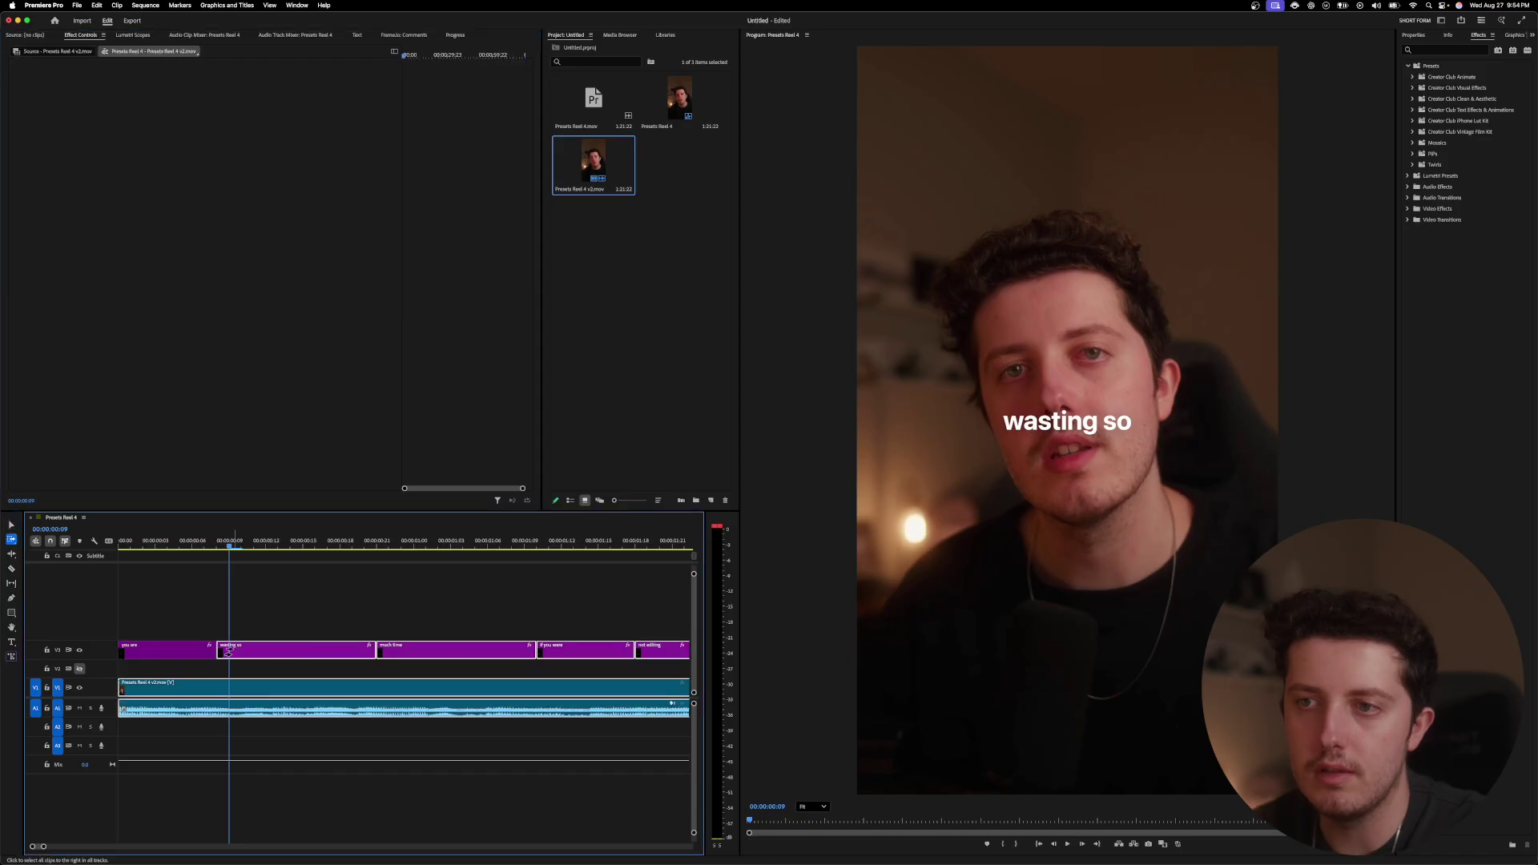
key("v")
left_click(240, 645)
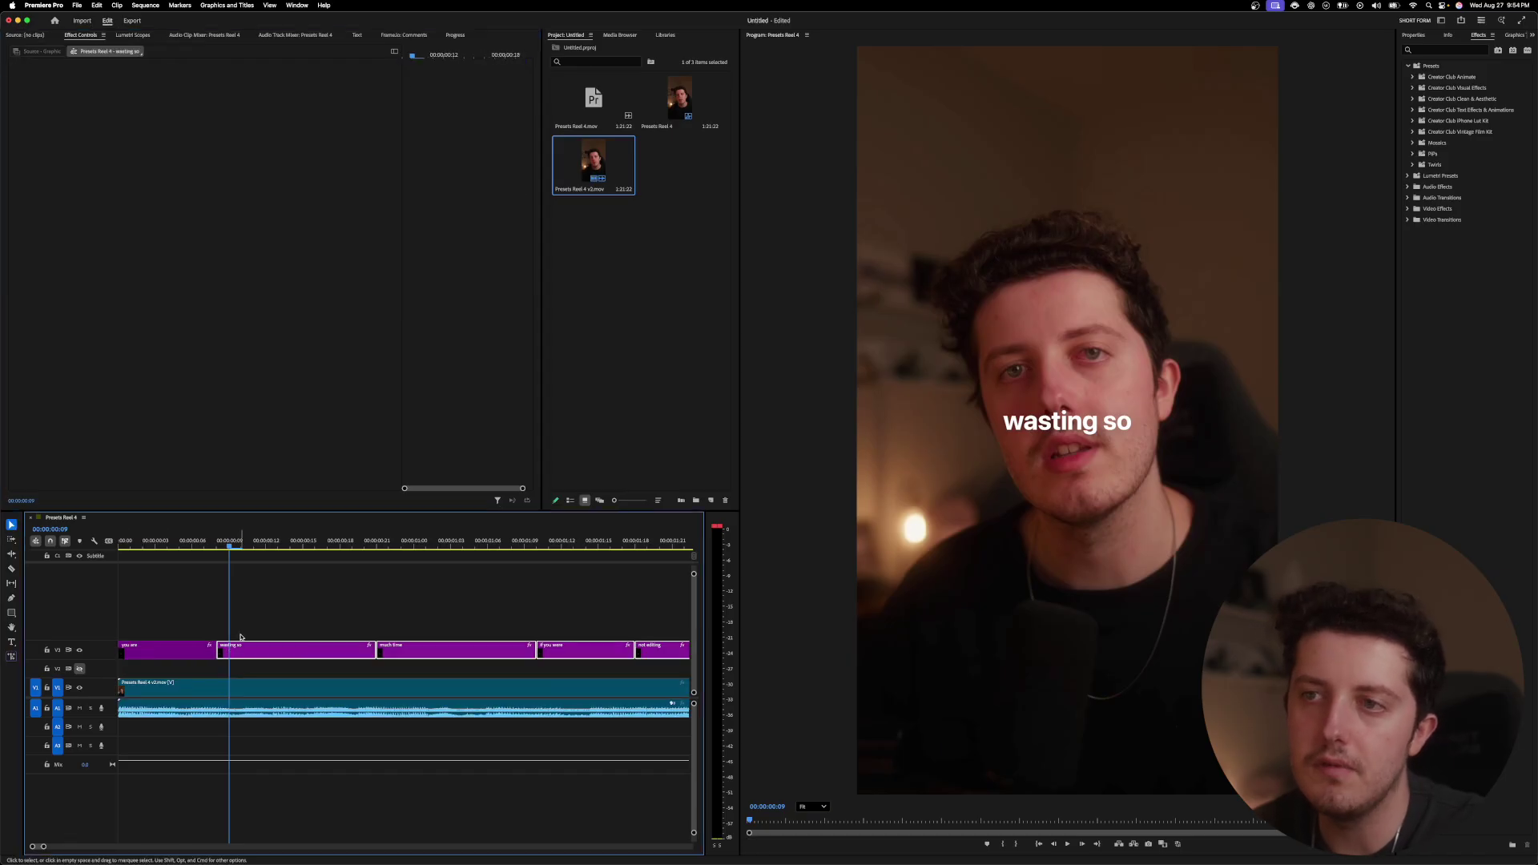
key("backslash")
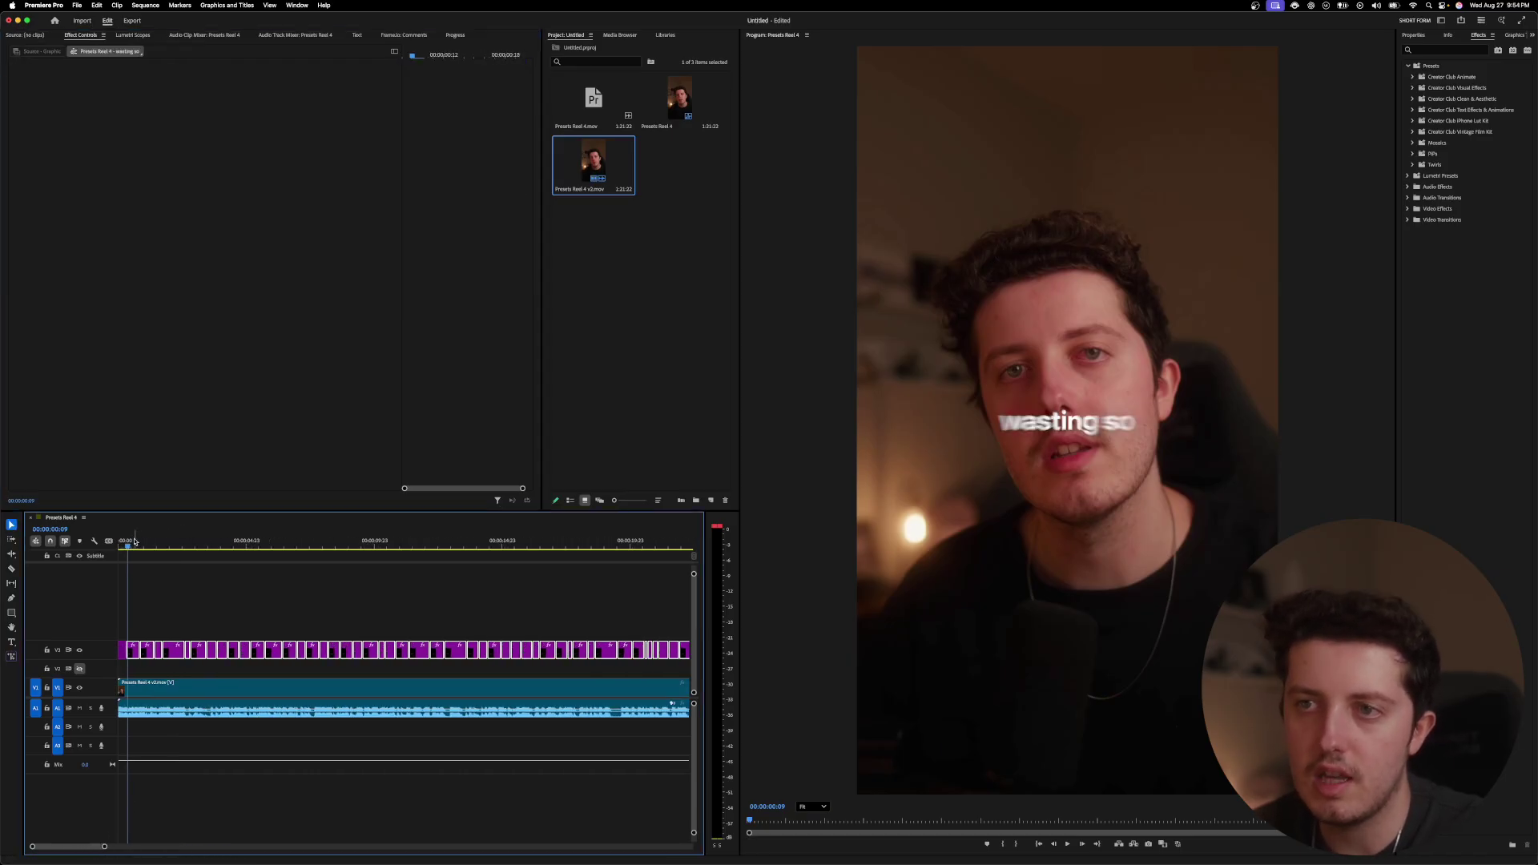
left_click_drag(134, 542, 112, 543)
key("space")
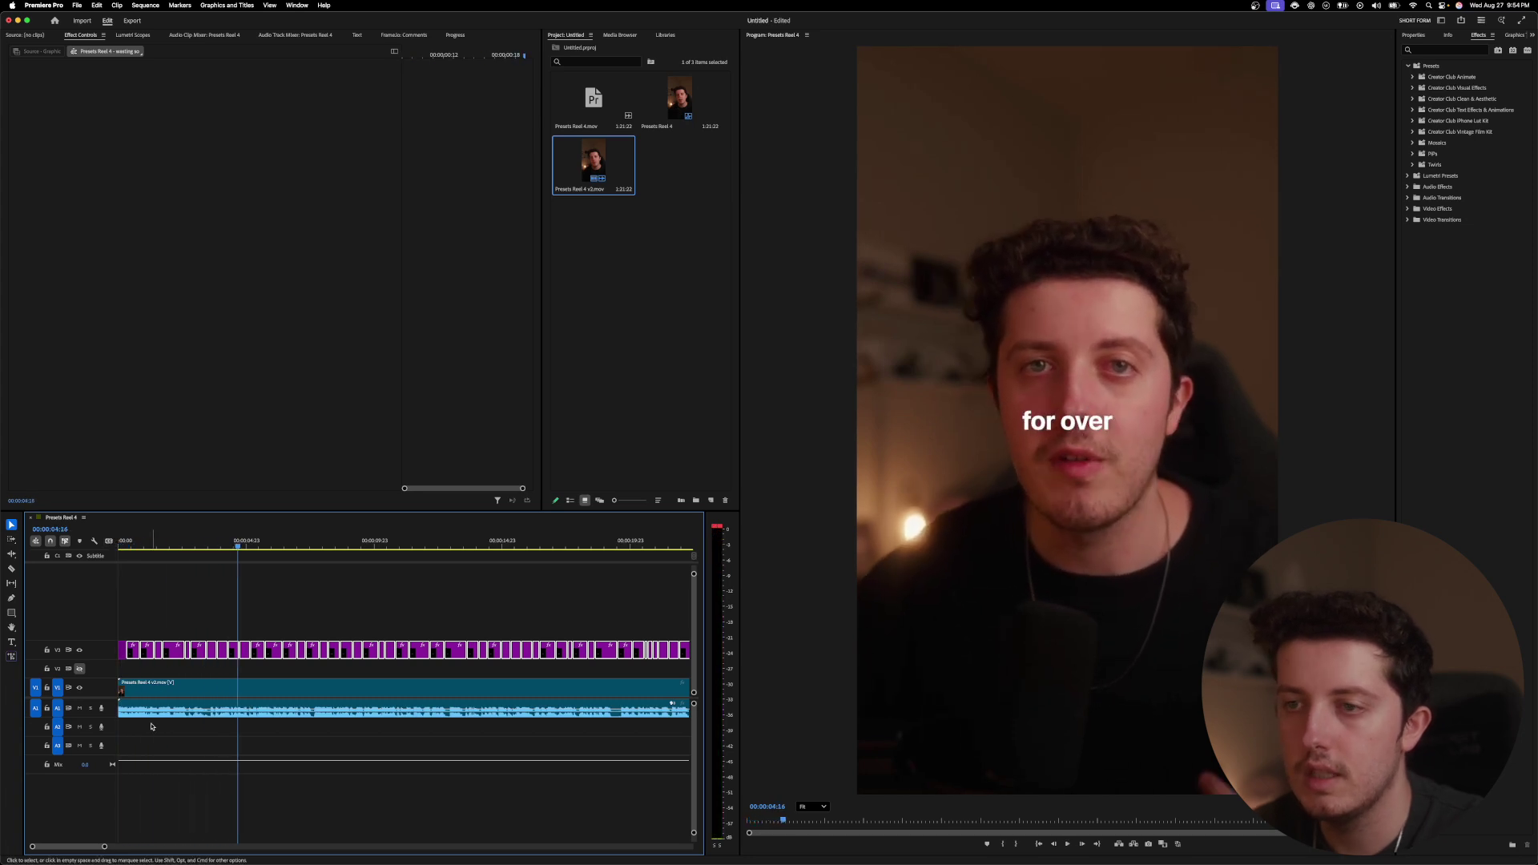
scroll(120, 845, "right", 5)
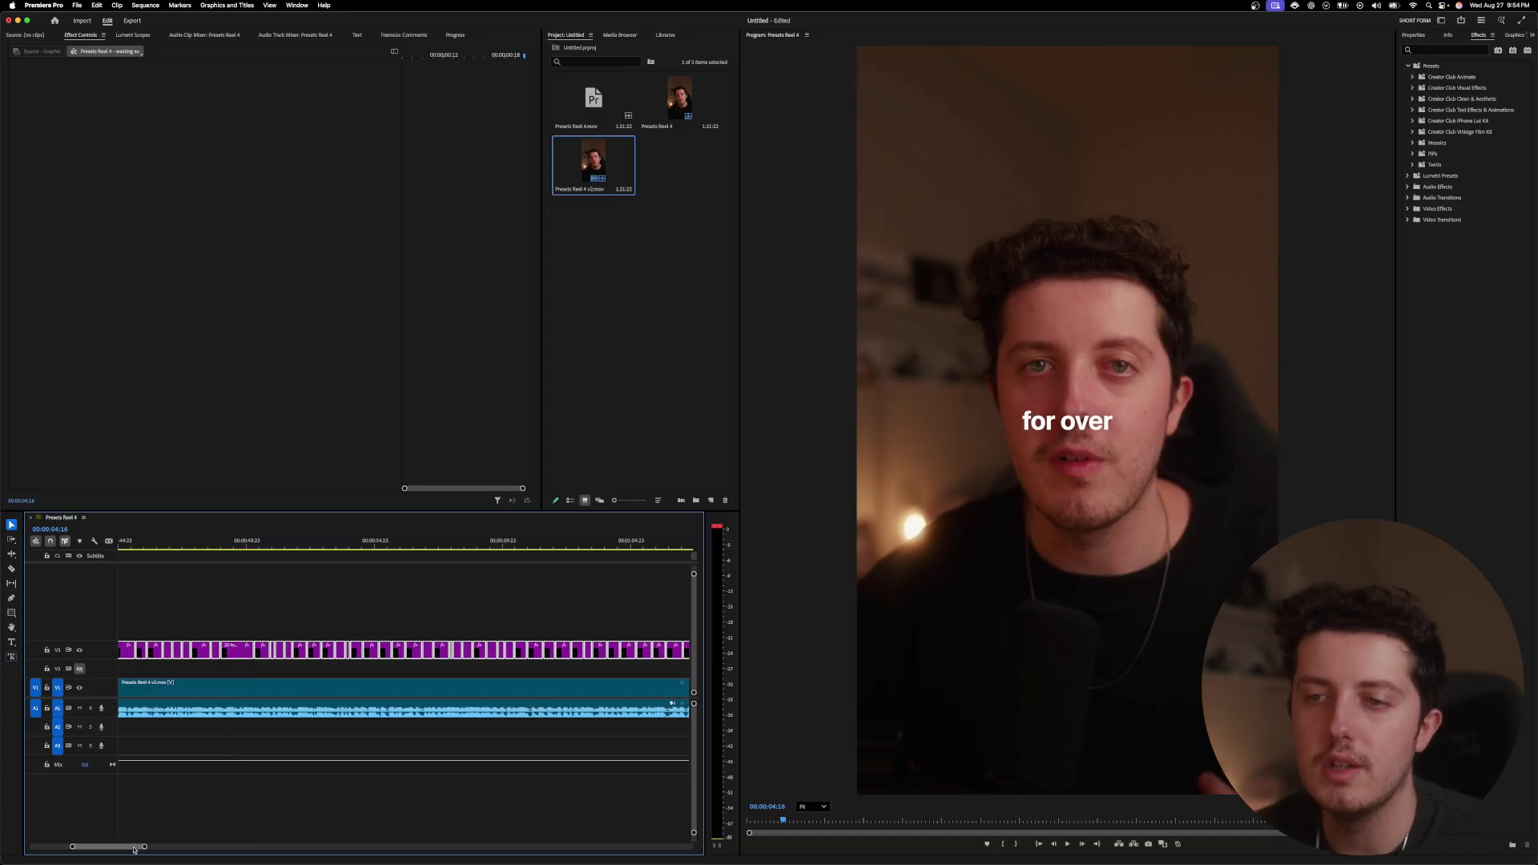
scroll(103, 846, "left", 5)
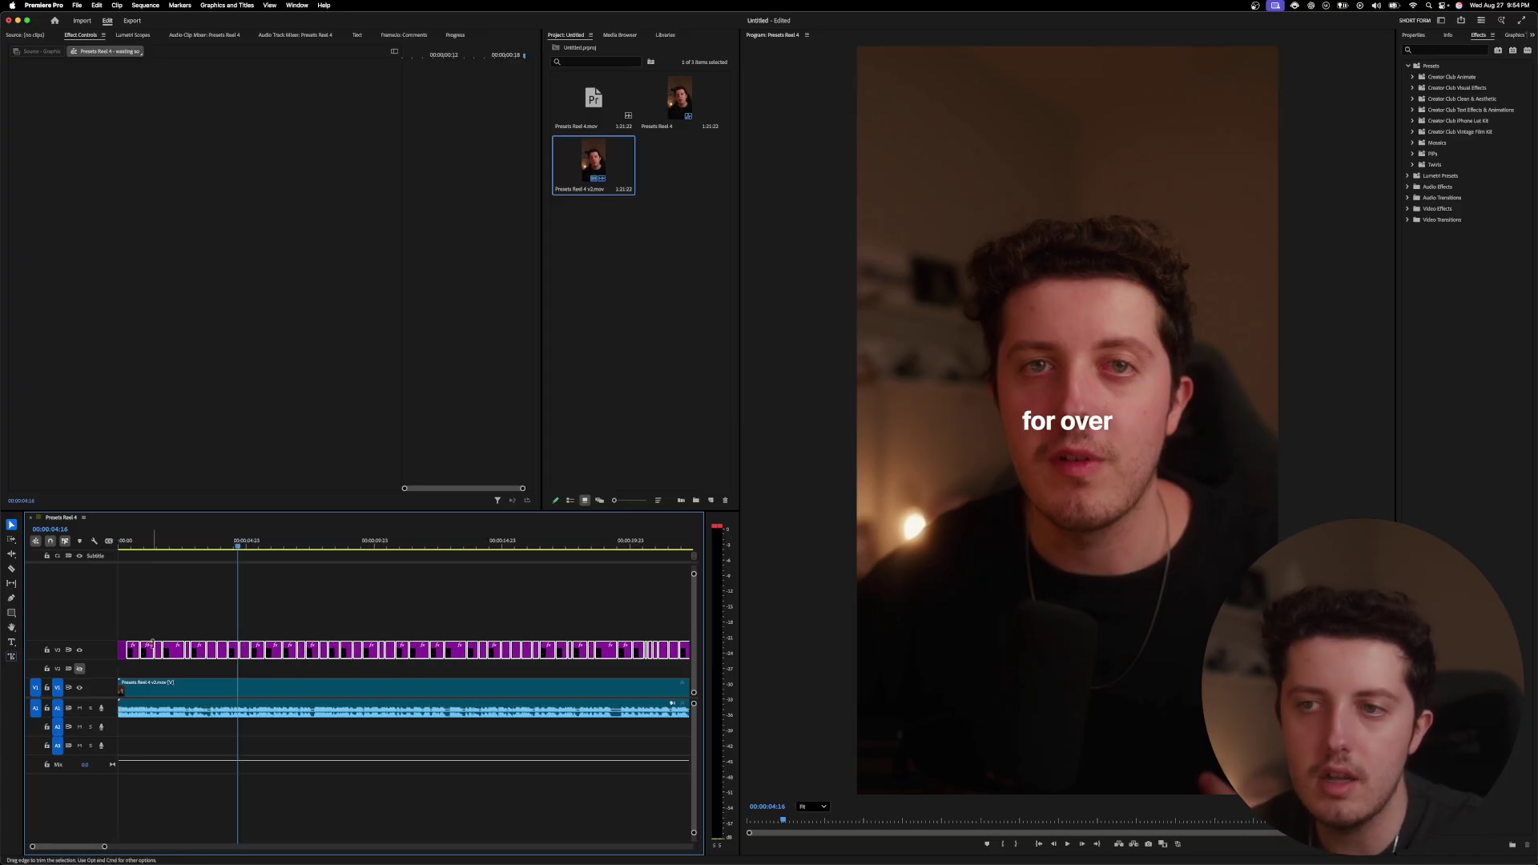
left_click(126, 649)
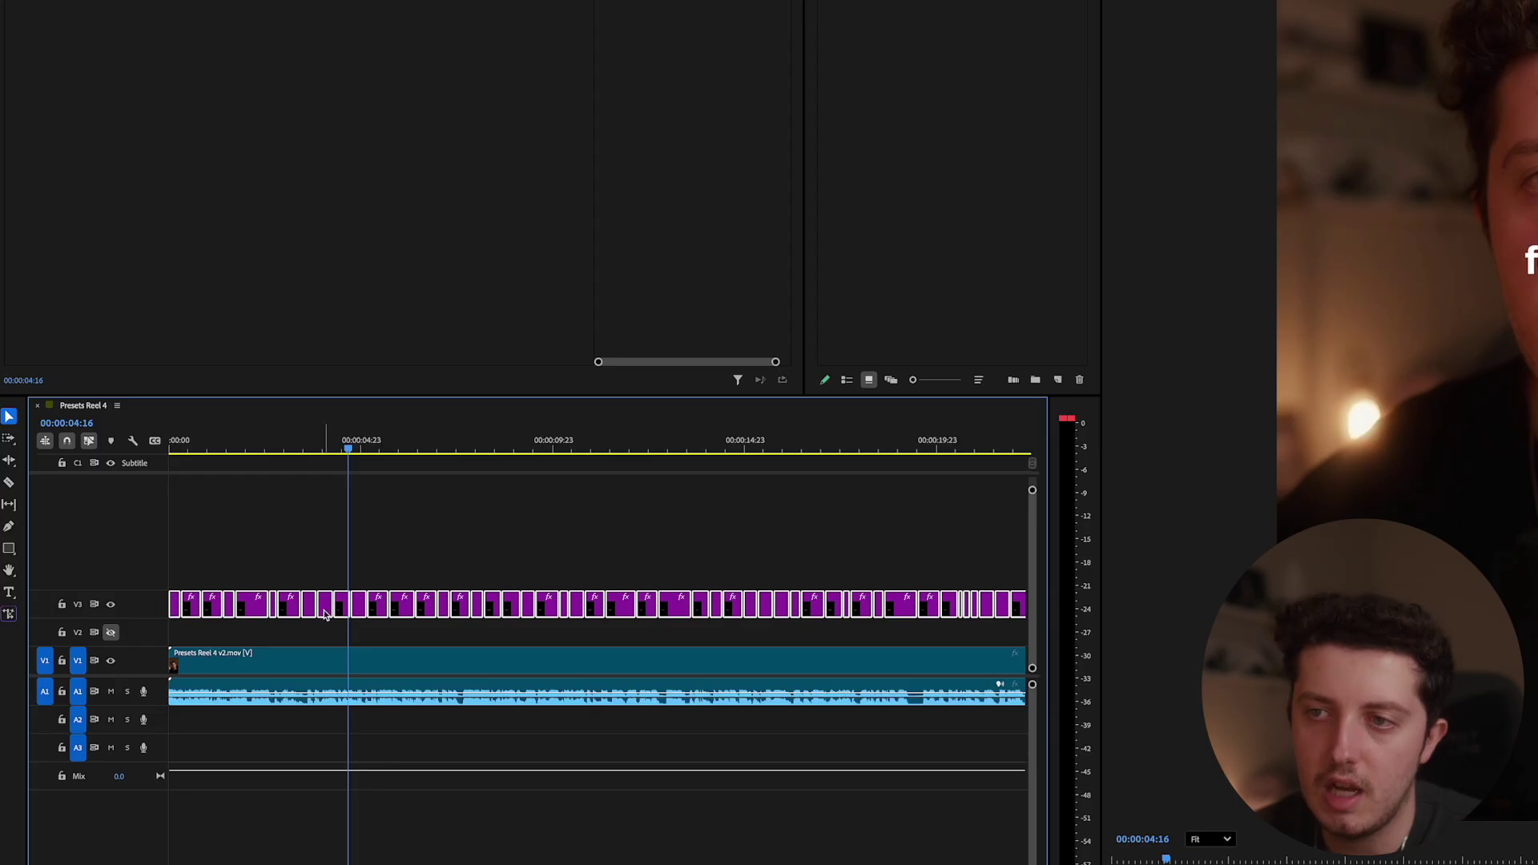
Step: Nest the selected caption clips into 'Nested Sequence 01'
right_click(325, 614)
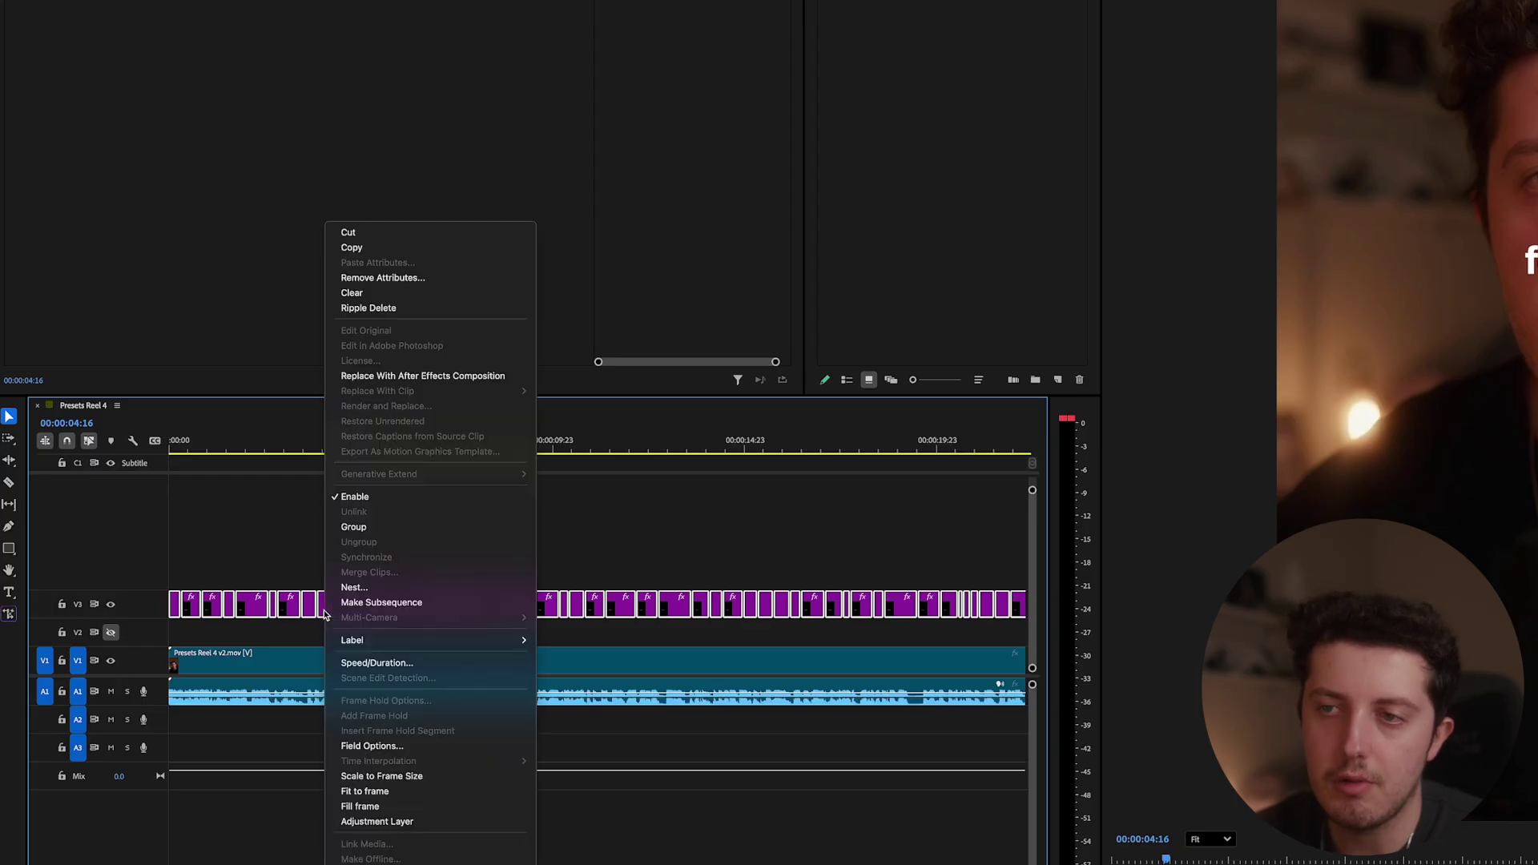
left_click(350, 590)
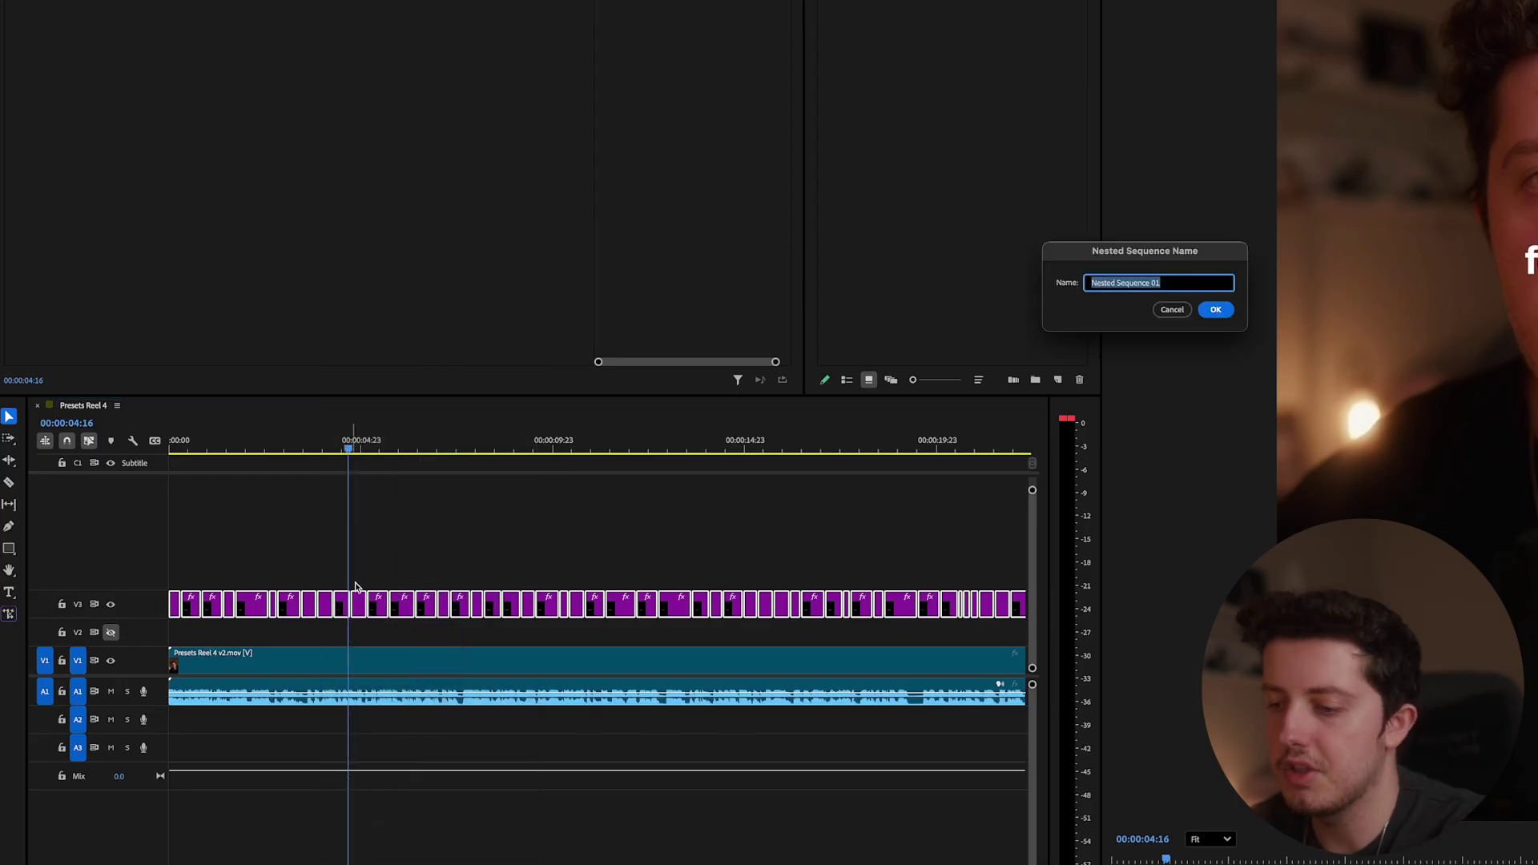
key("Return")
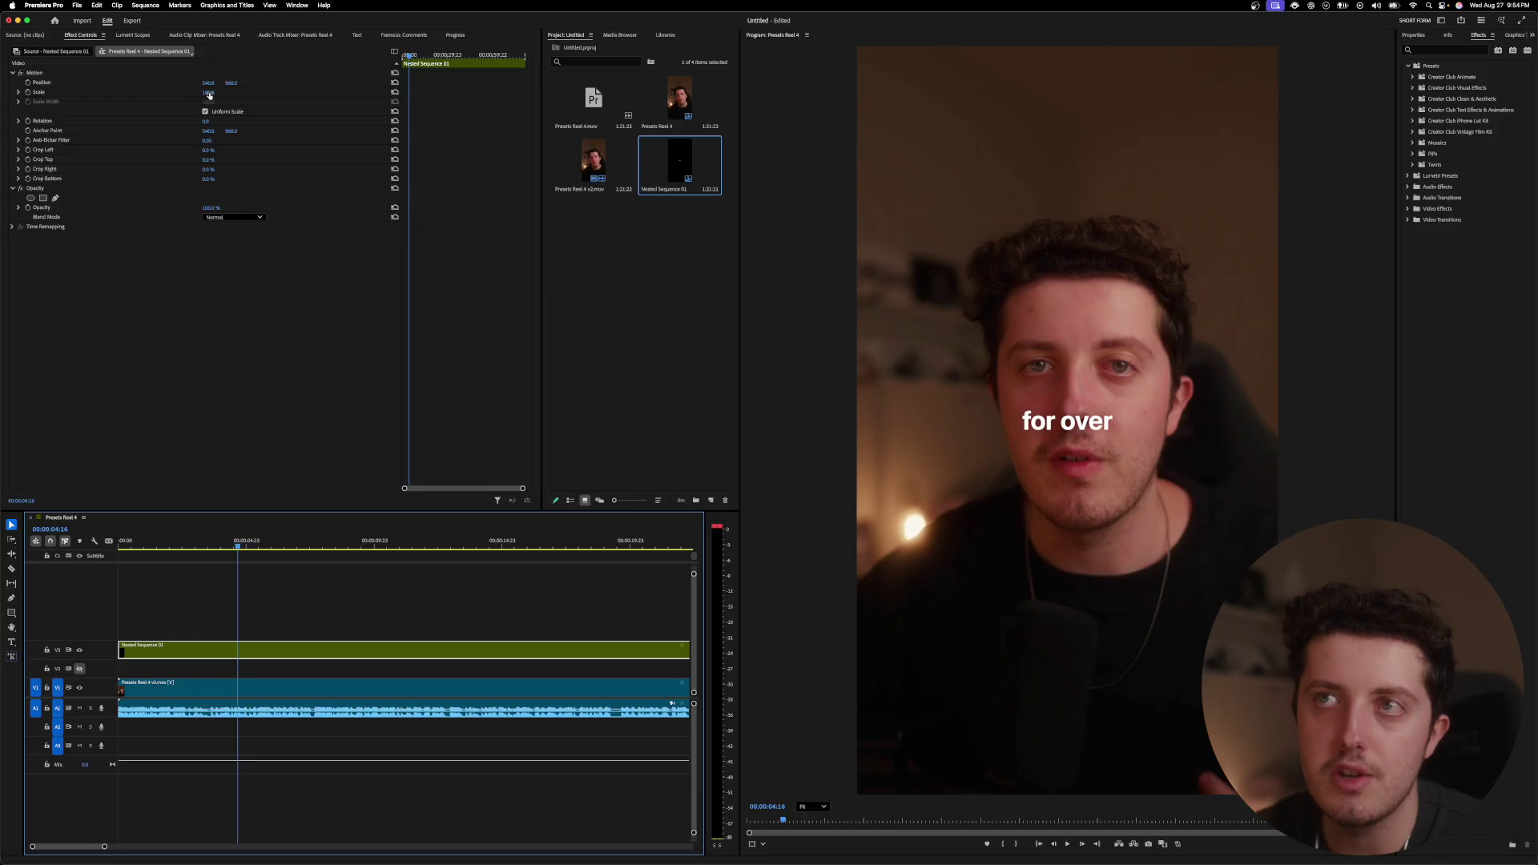
Step: Scale the nested captions to about 148% and move them lower in the frame
left_click_drag(209, 95, 289, 83)
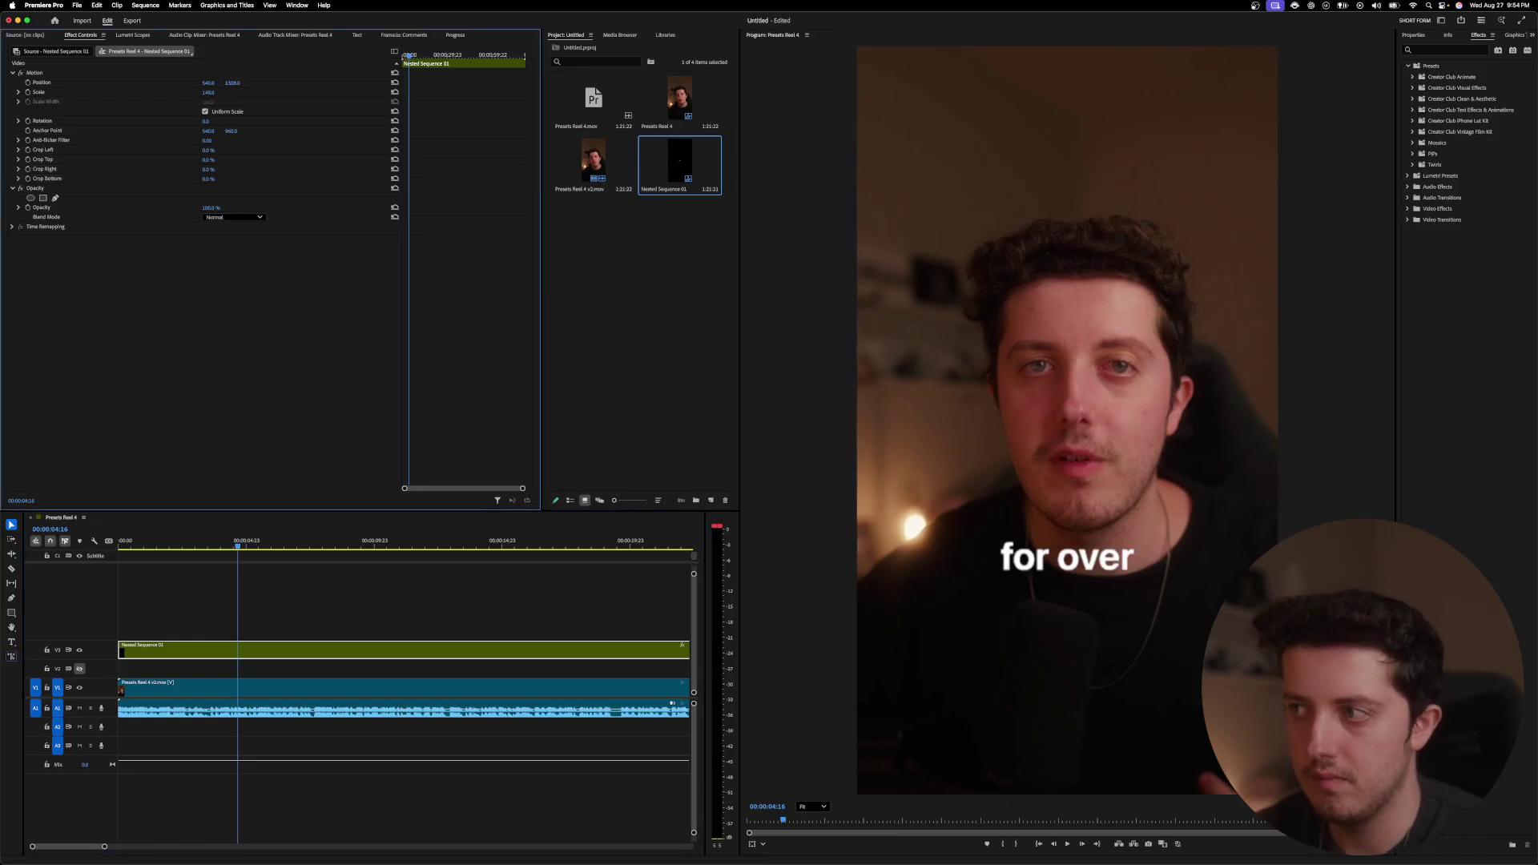
left_click(126, 545)
left_click_drag(131, 545, 116, 548)
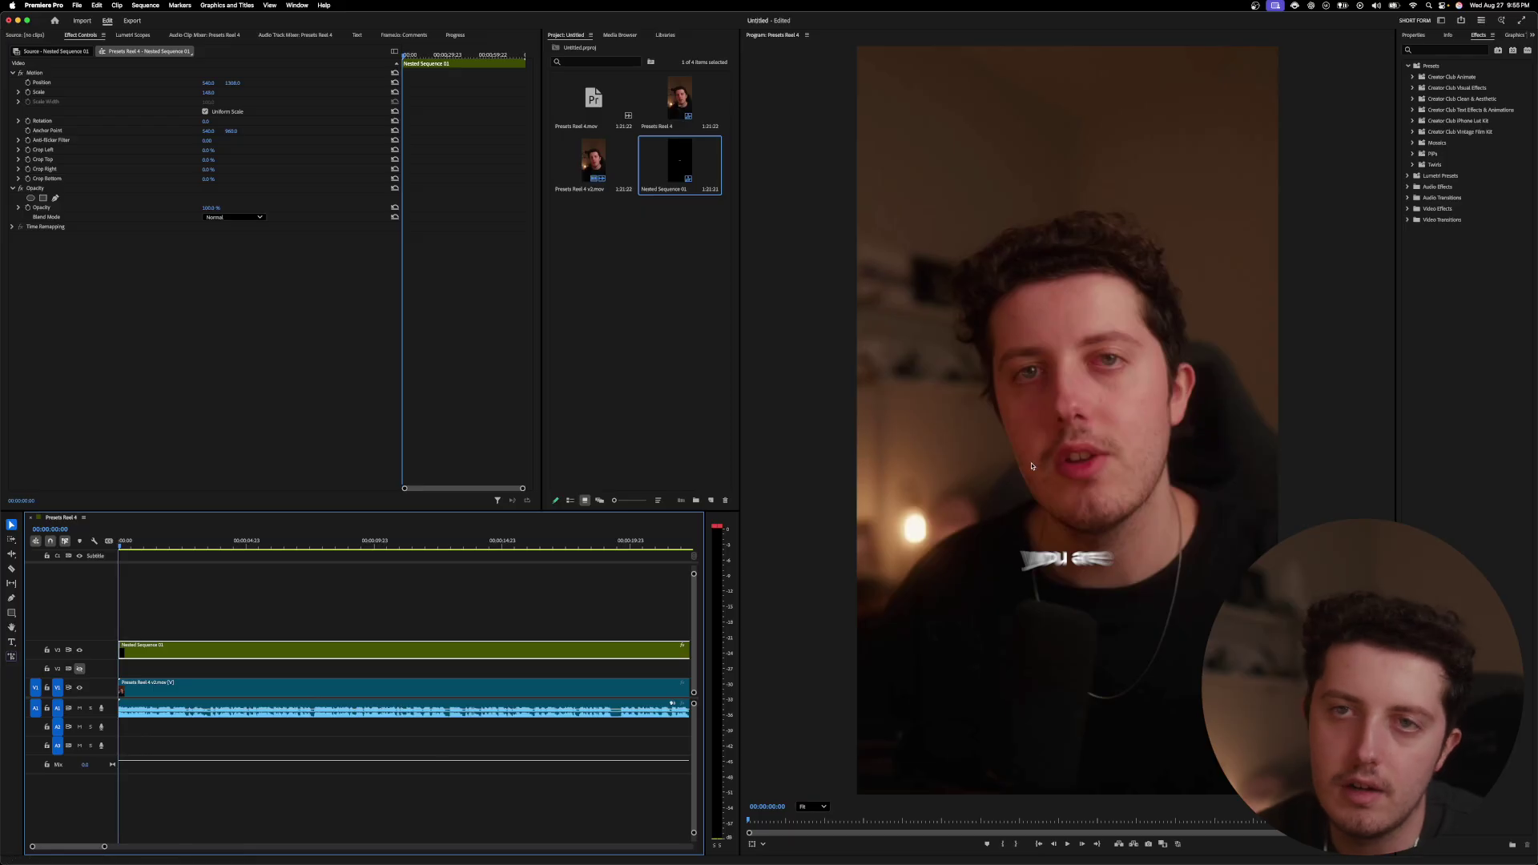
left_click_drag(104, 847, 176, 847)
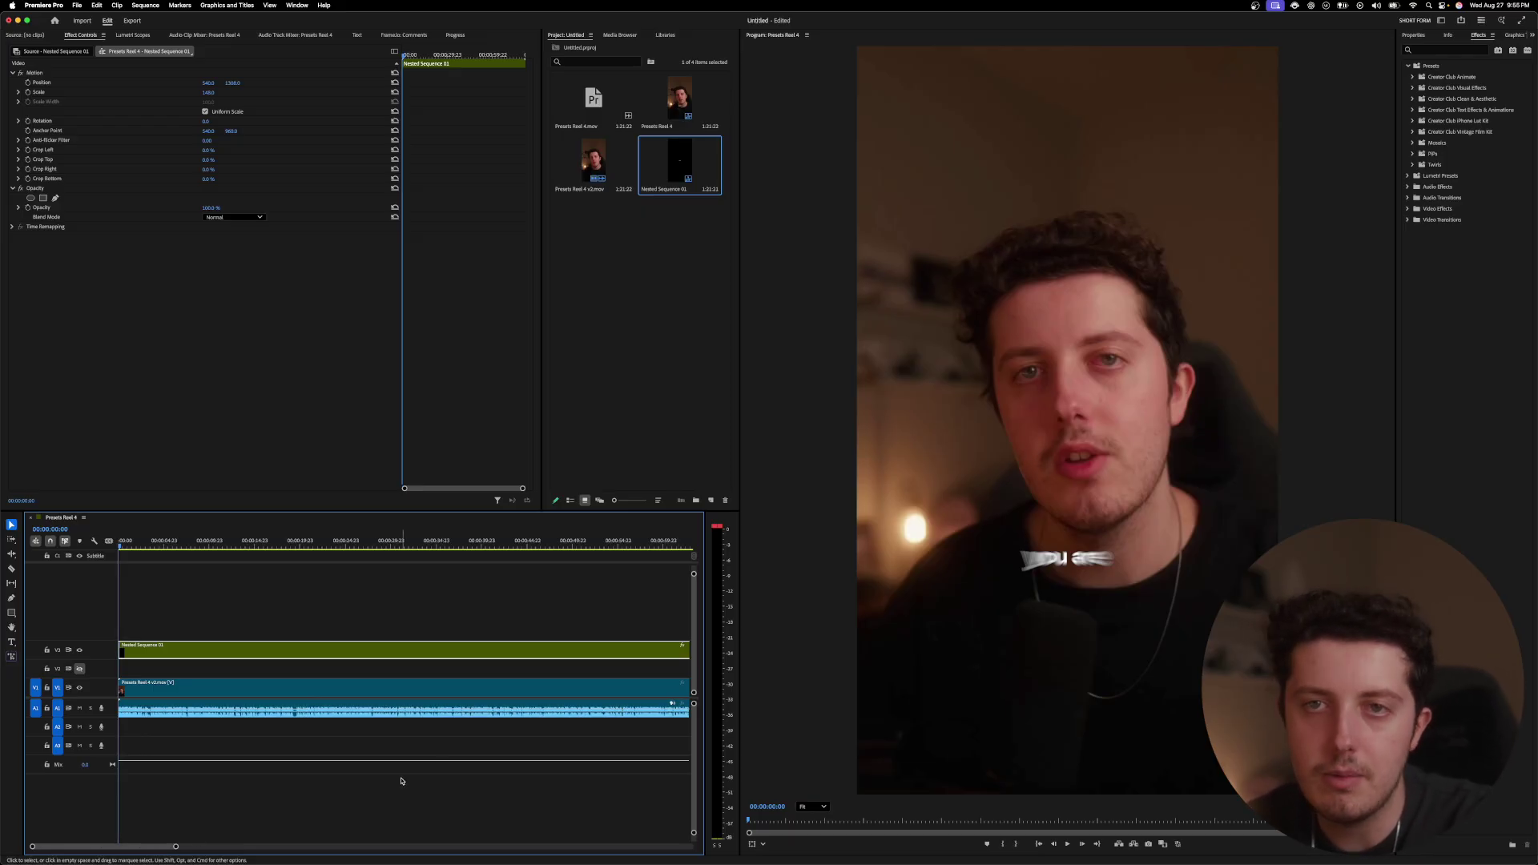
key("space")
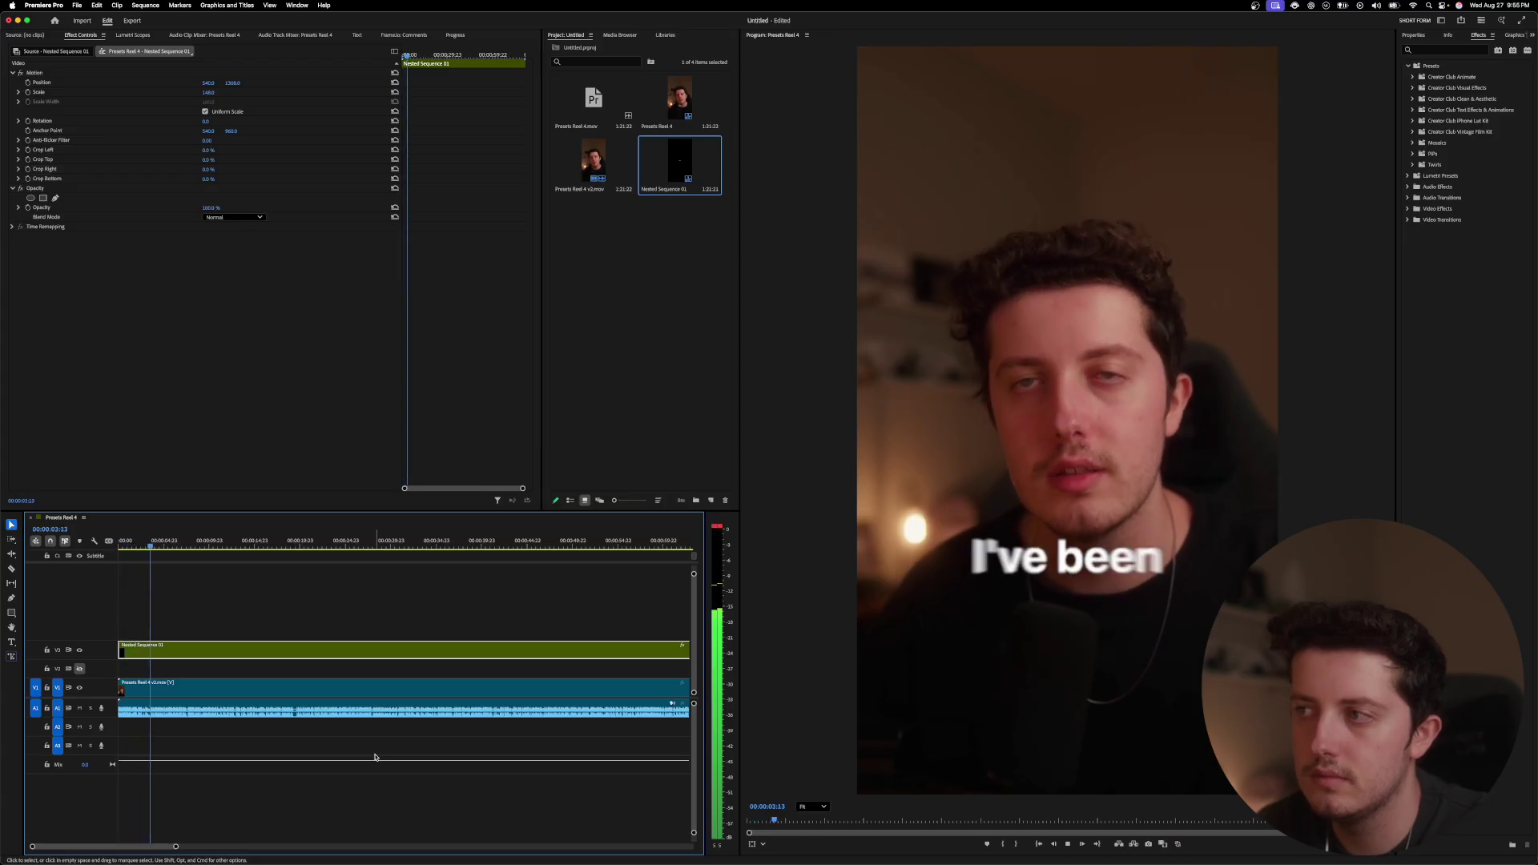
key("space")
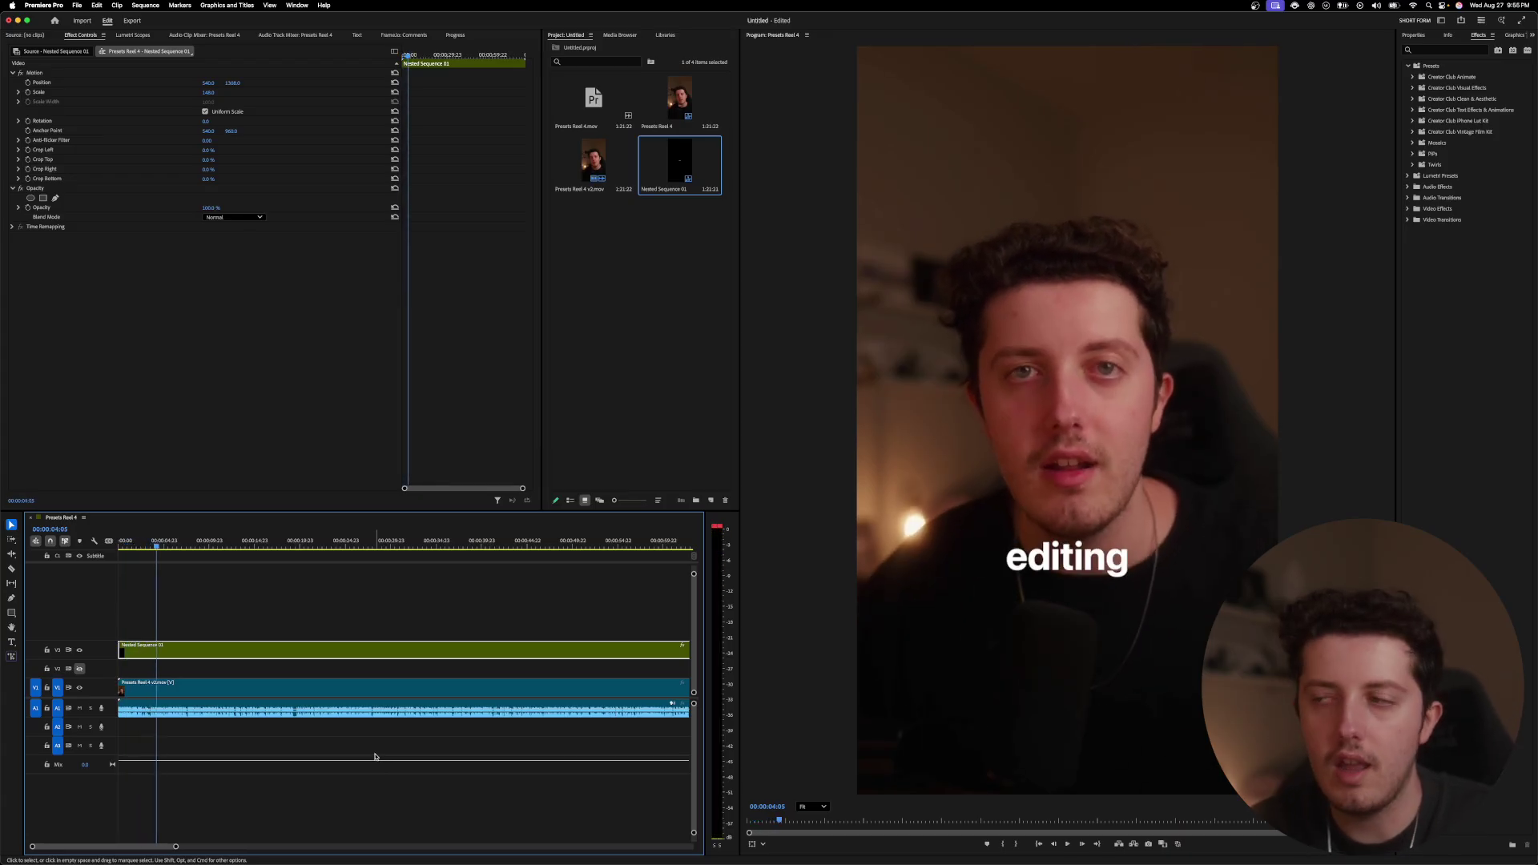